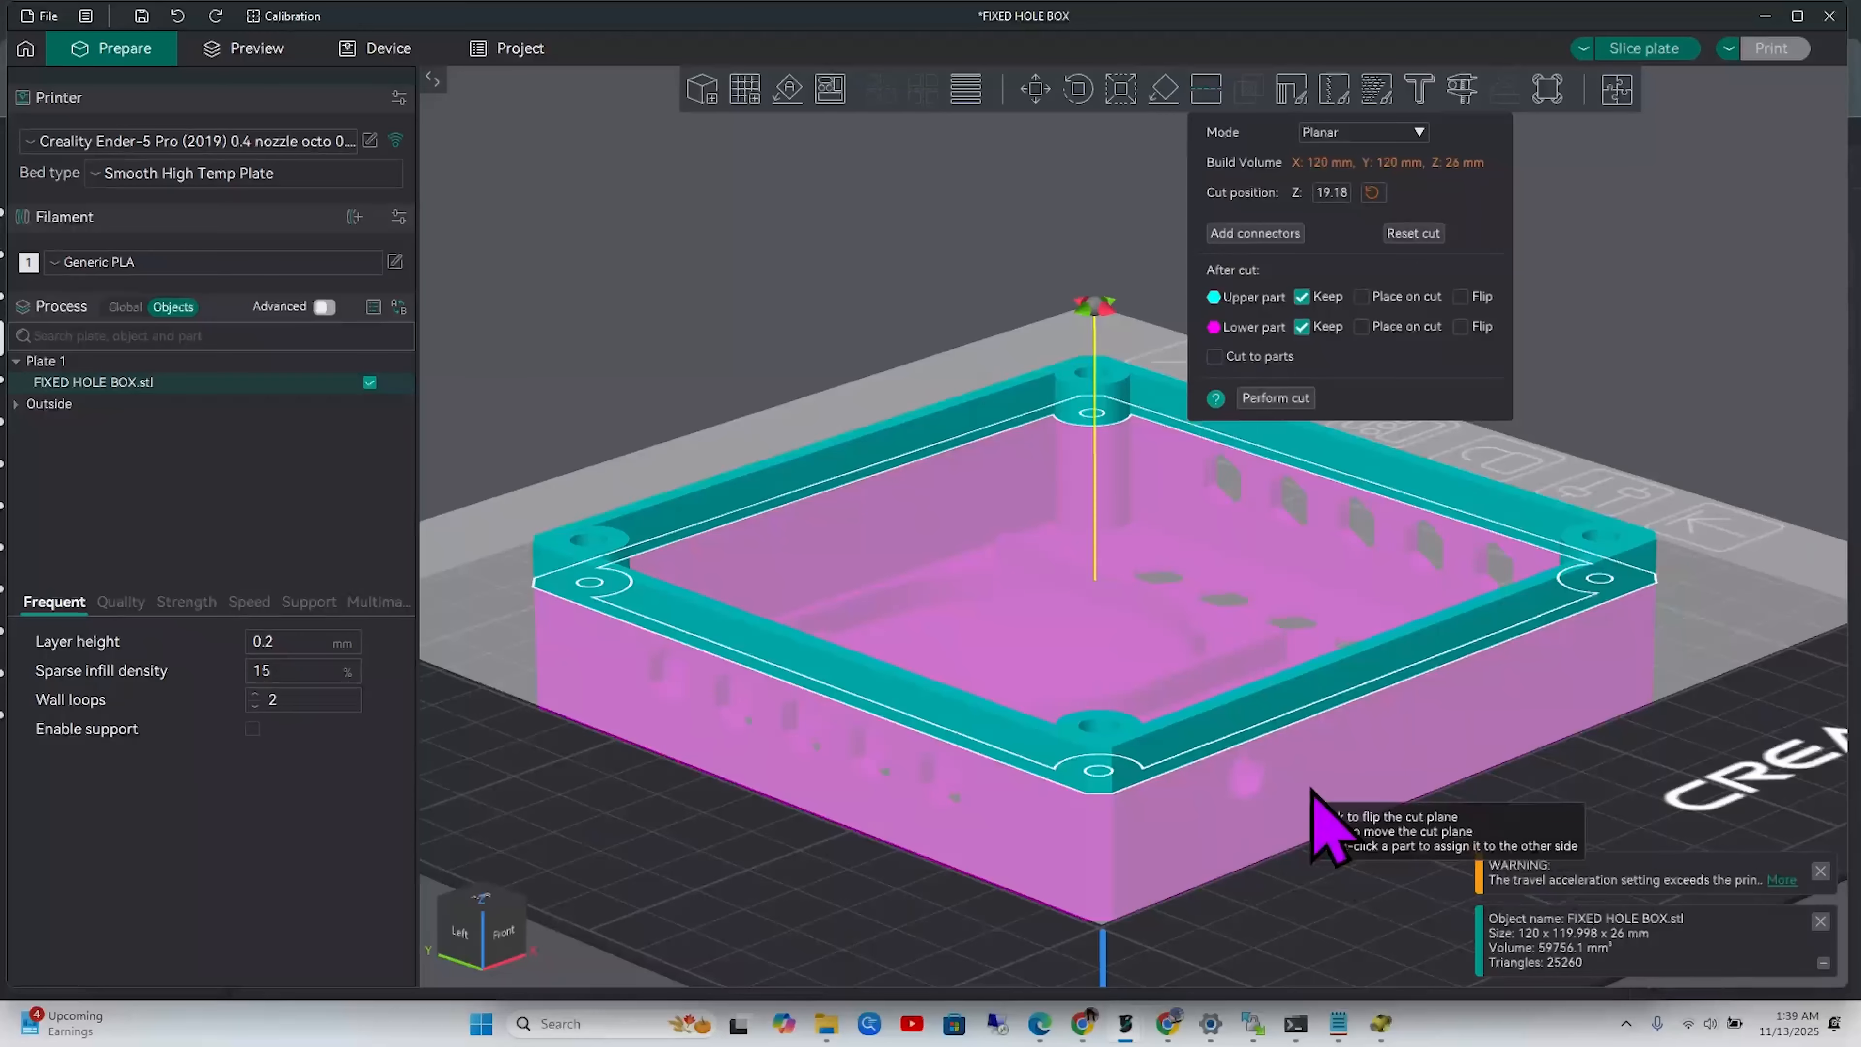
# Cut the box flat at Z 19.18 mm keeping both parts, and accept the non-manifold edge repair
pyautogui.moveTo(1383, 889); pyautogui.dragTo(1685, 703)
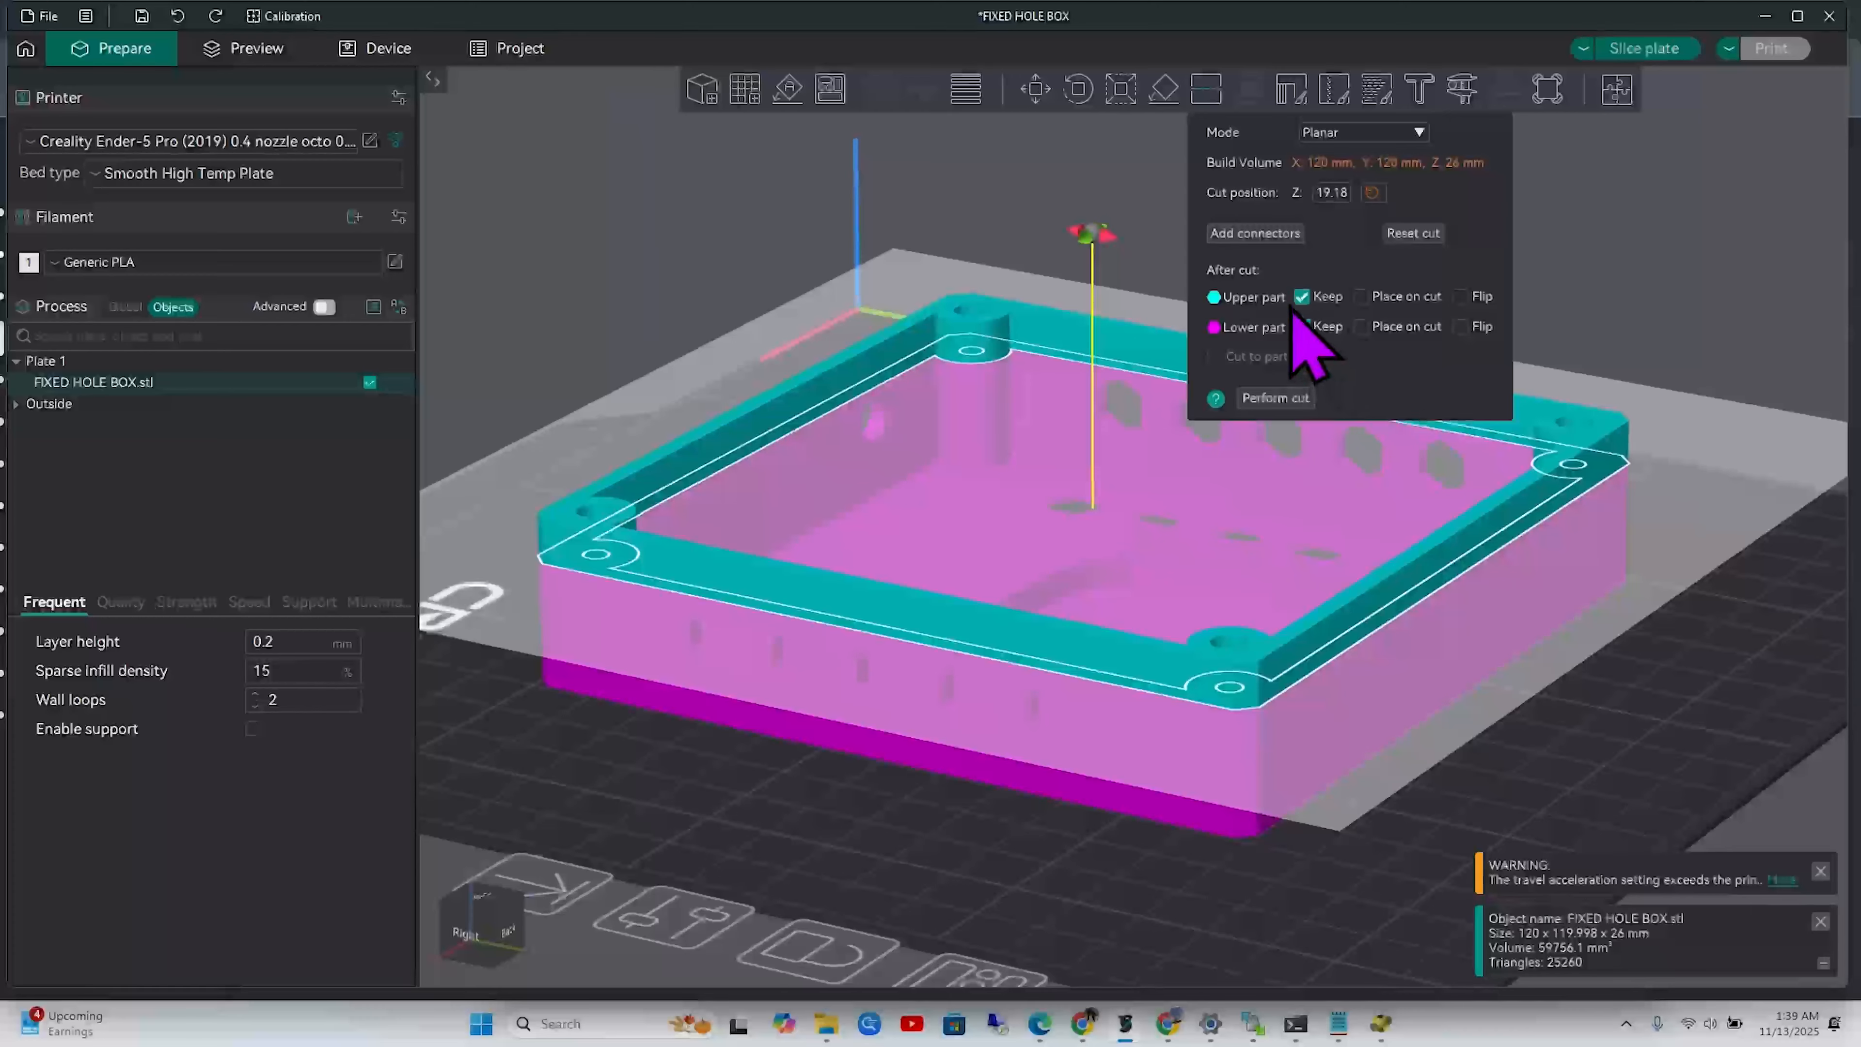
pyautogui.click(1293, 397)
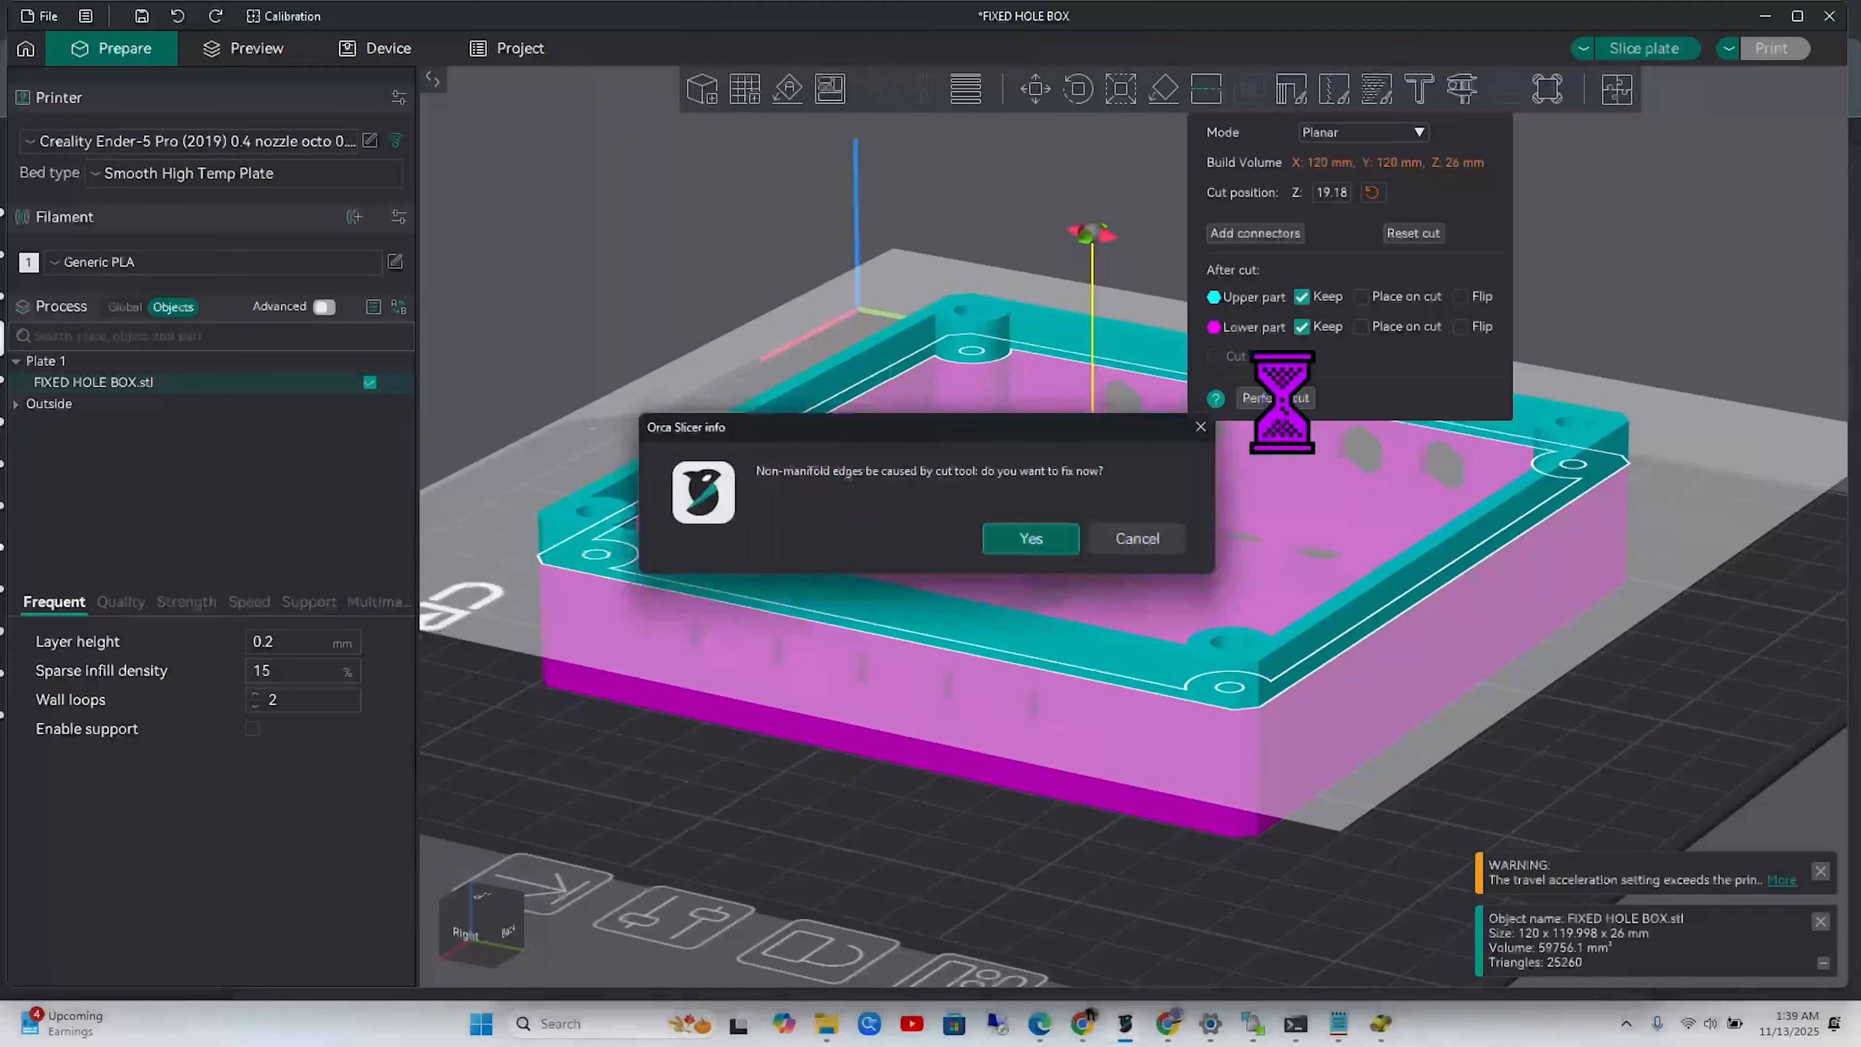
pyautogui.click(1049, 541)
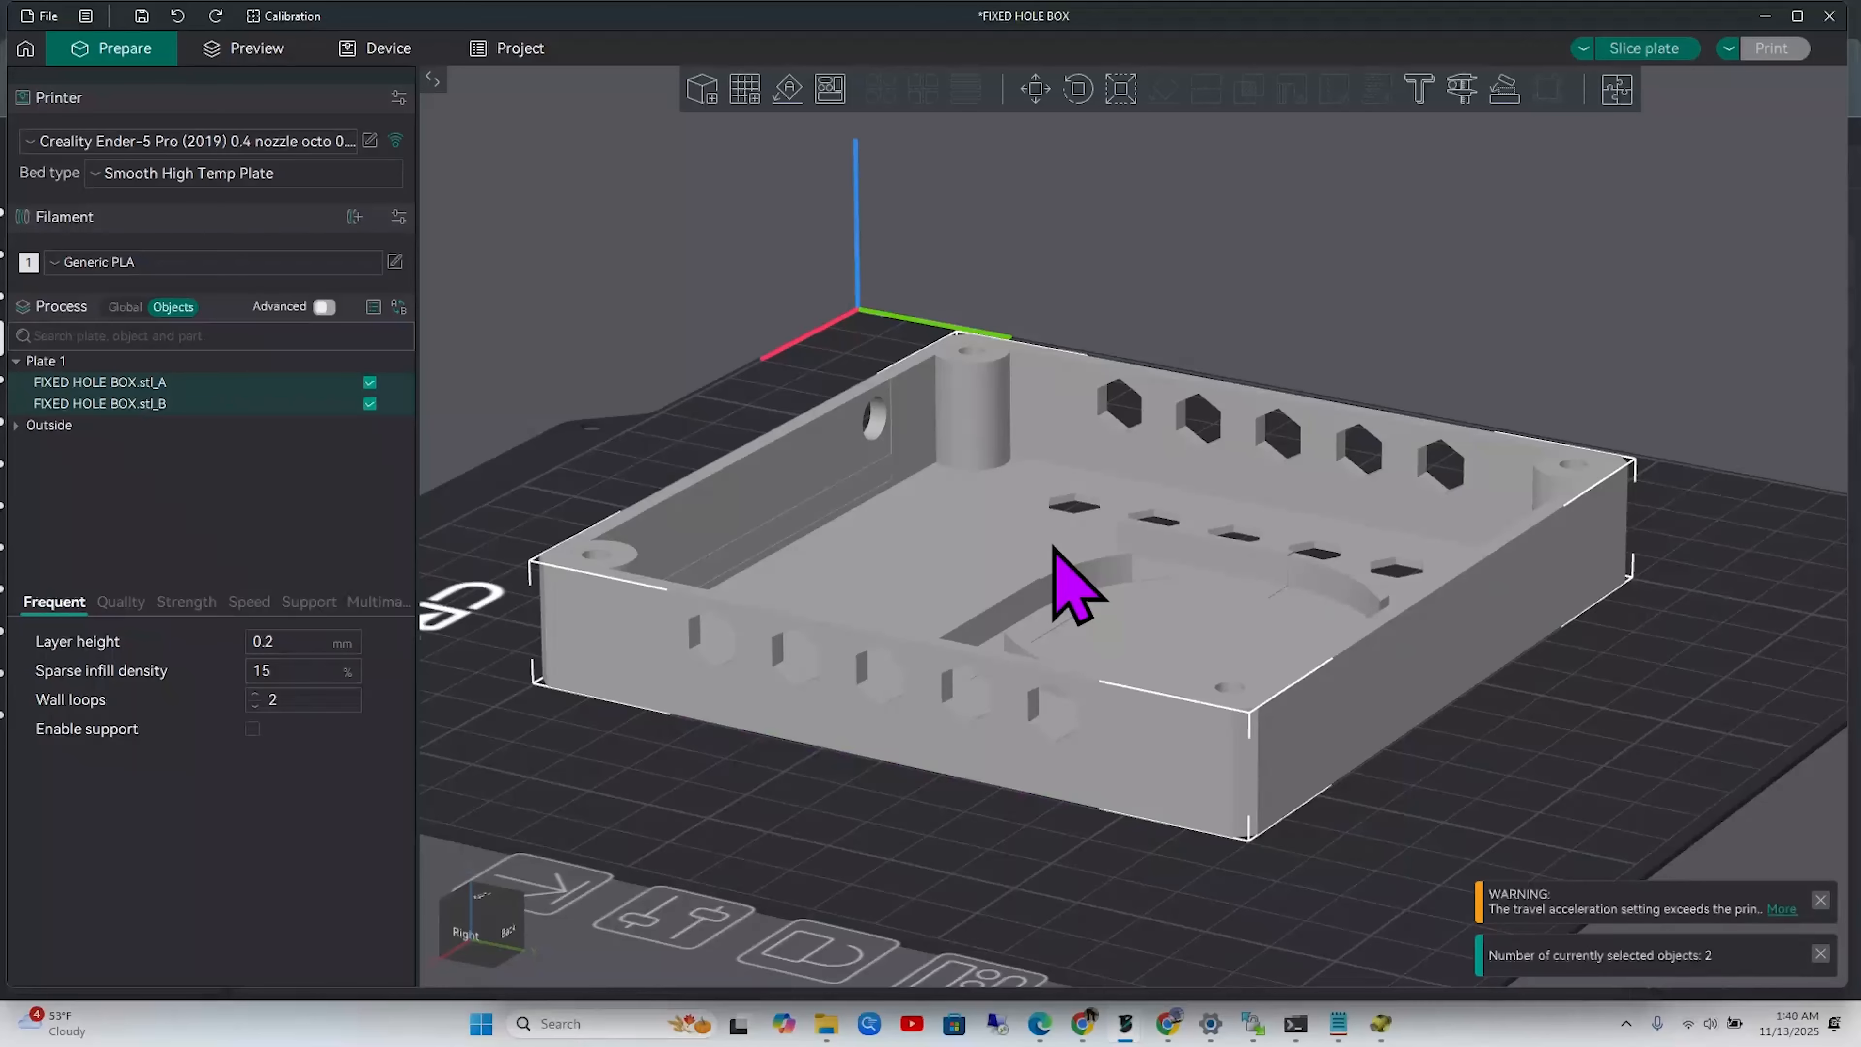
# Inspect the cut halves, checking stl_B (19.18 mm tall) and stl_A (6.82 mm tall) in the object list
pyautogui.moveTo(1472, 801)
pyautogui.mouseDown()
pyautogui.moveTo(1466, 786)
pyautogui.moveTo(1470, 806)
pyautogui.mouseUp()
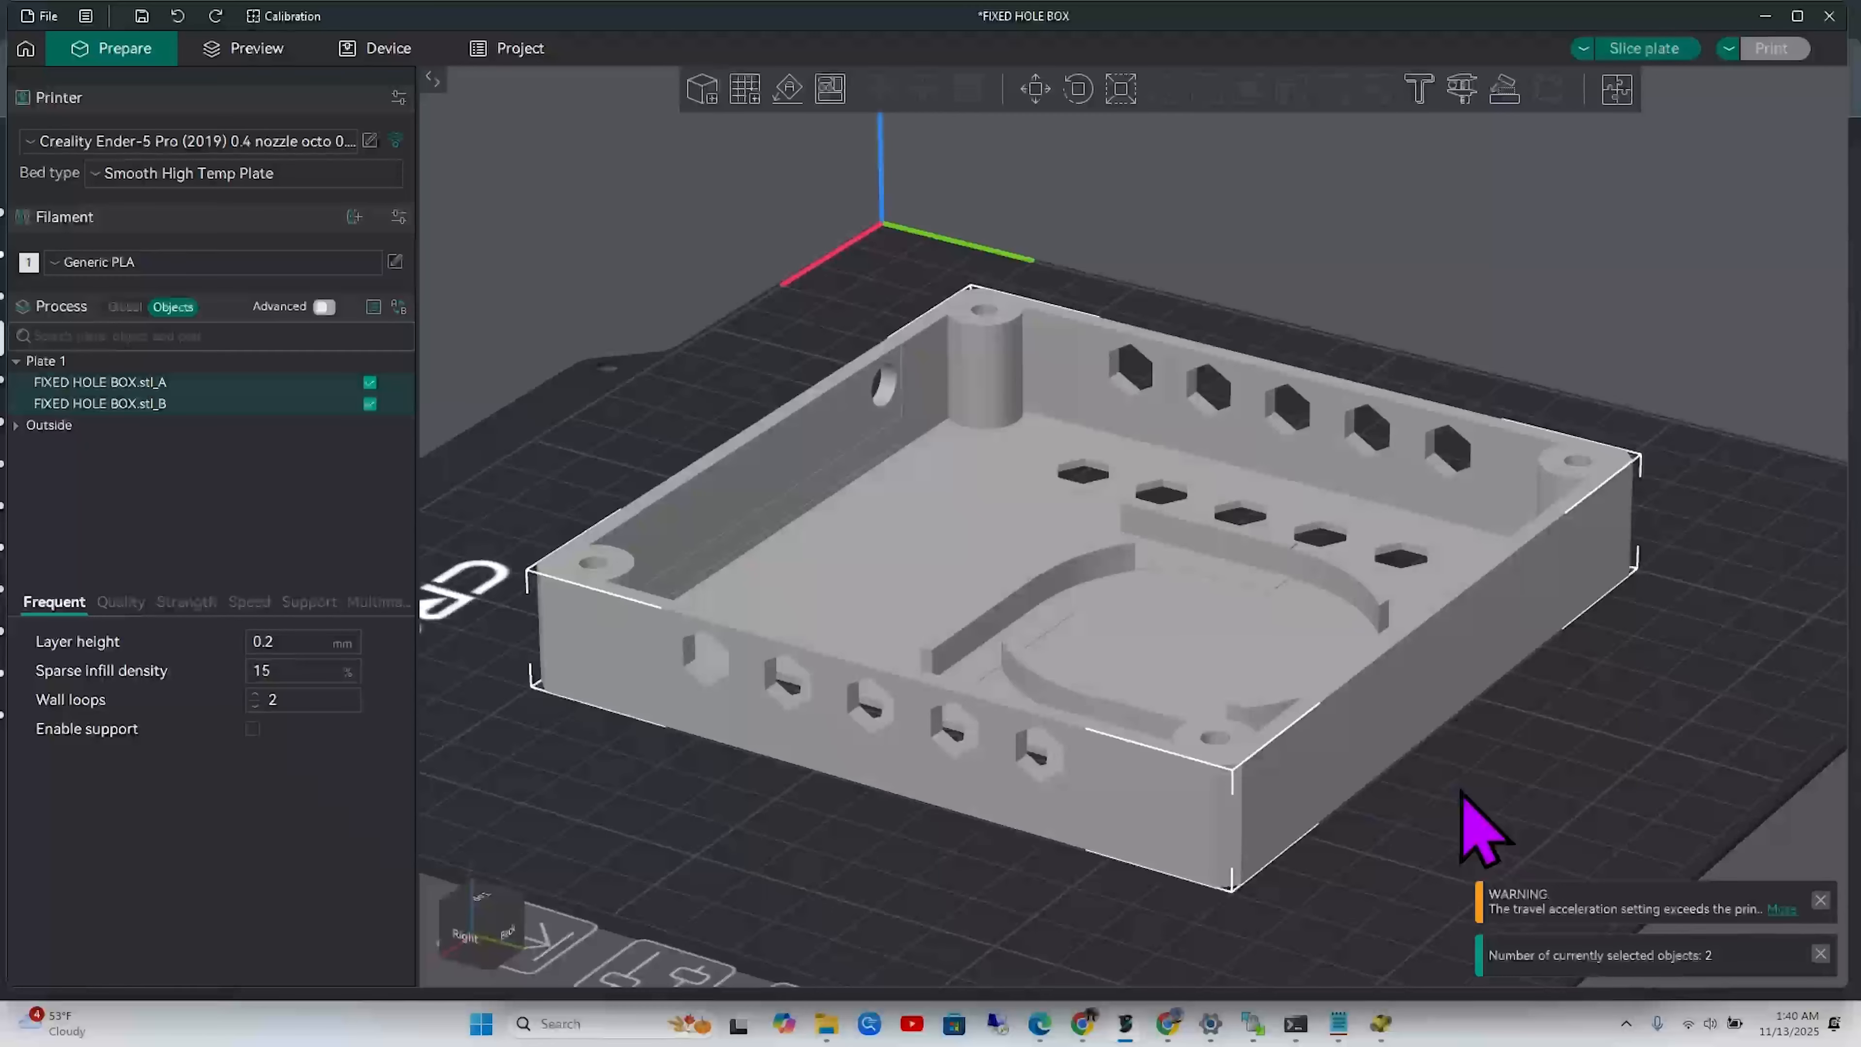
pyautogui.rightClick(1115, 798)
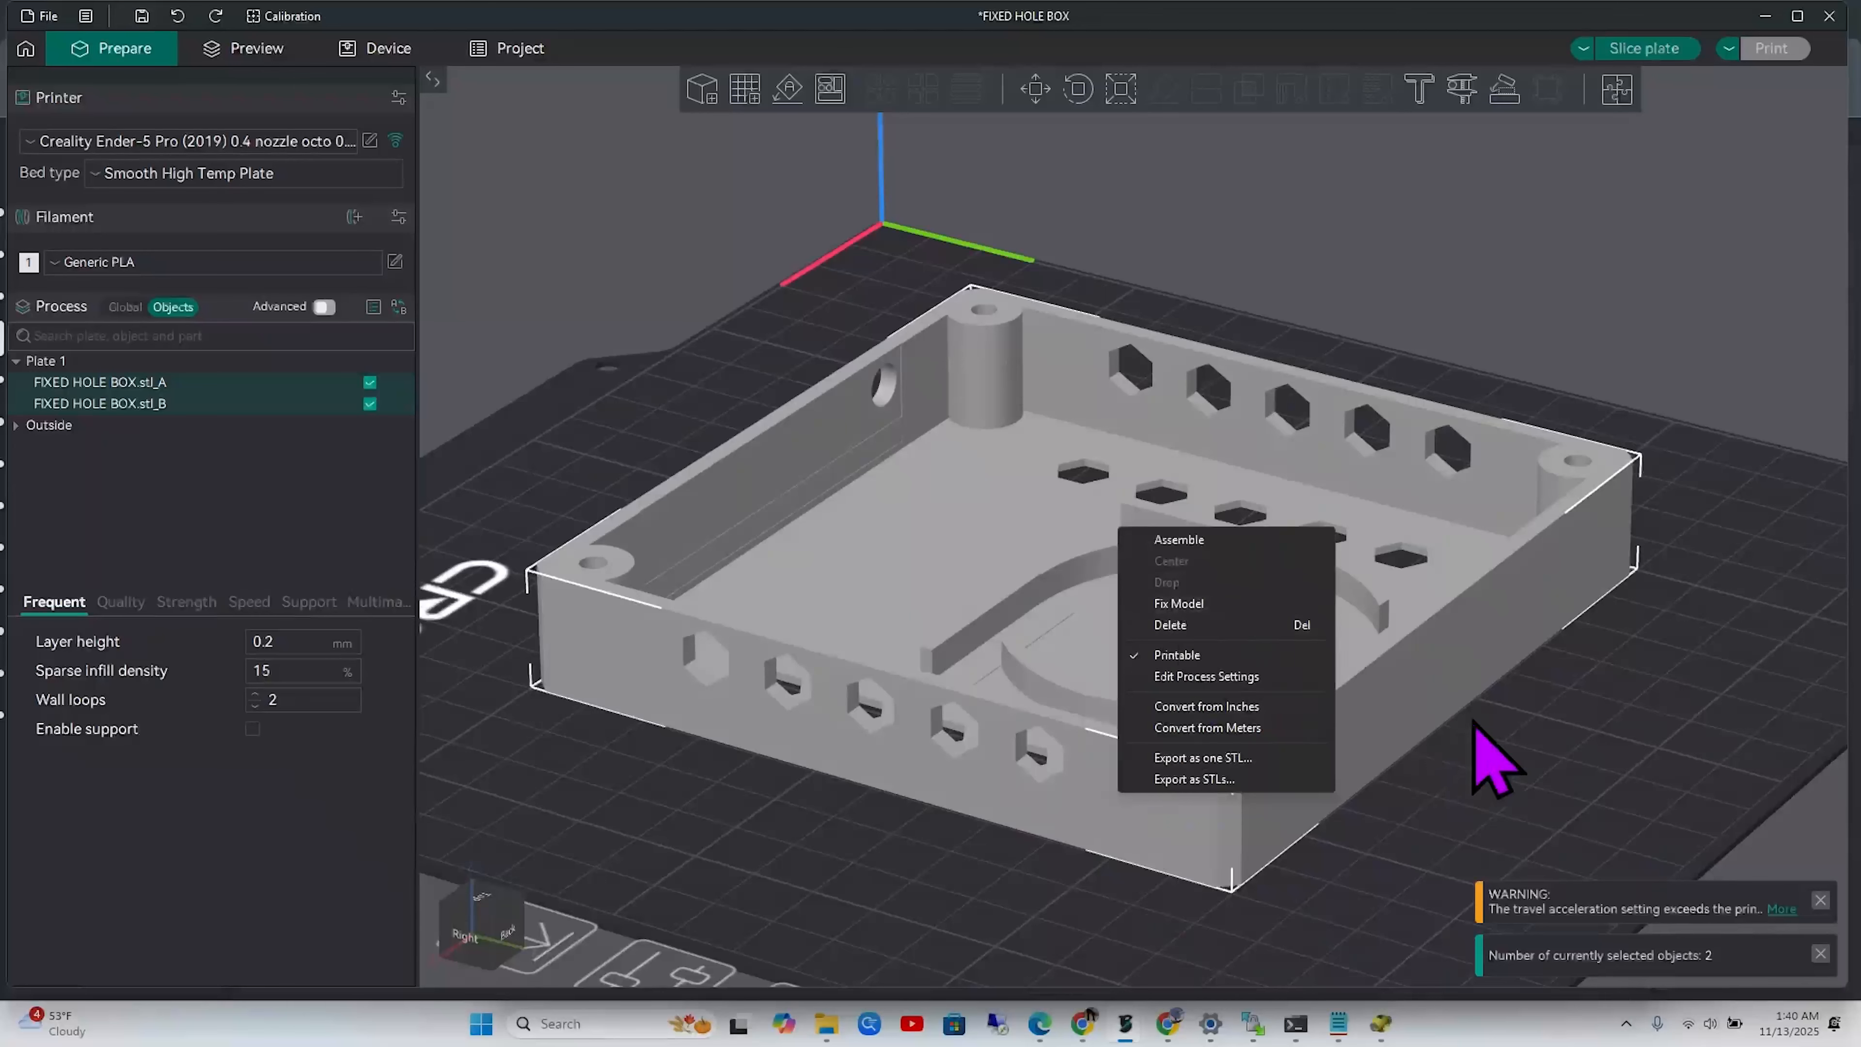
pyautogui.click(1544, 743)
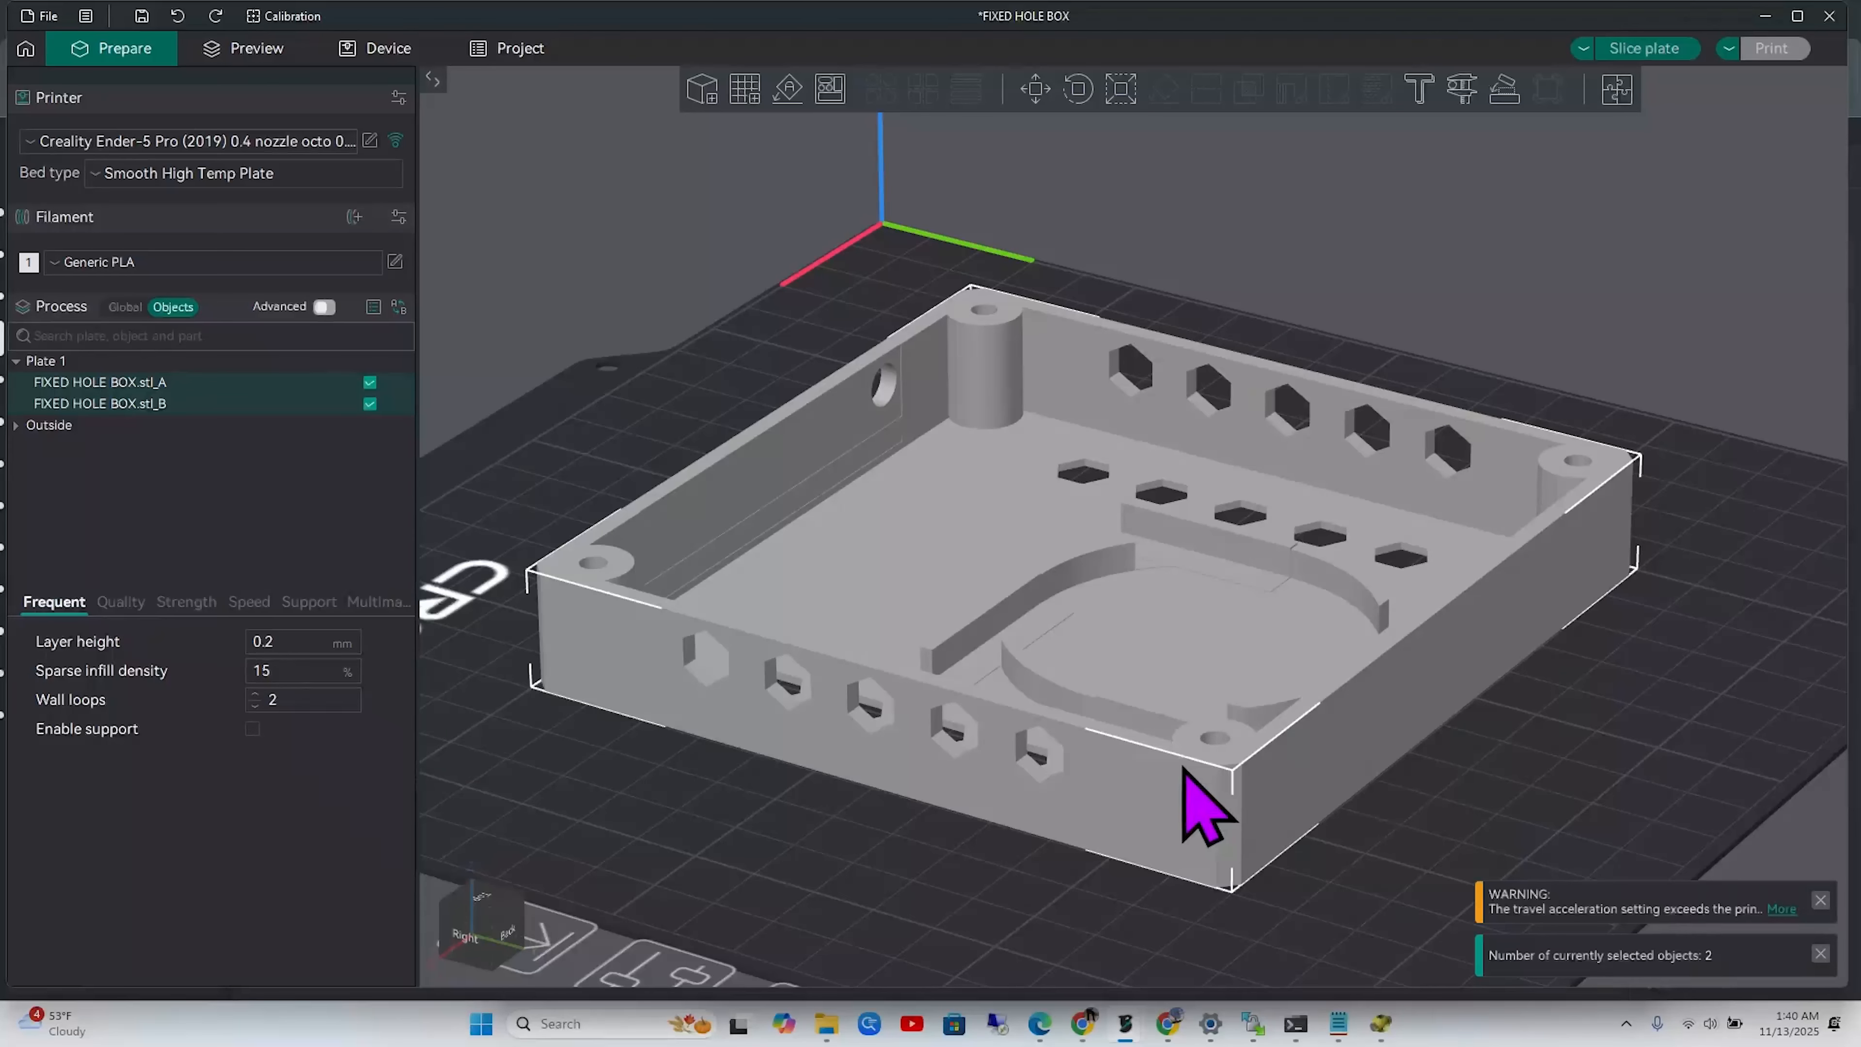
pyautogui.click(219, 403)
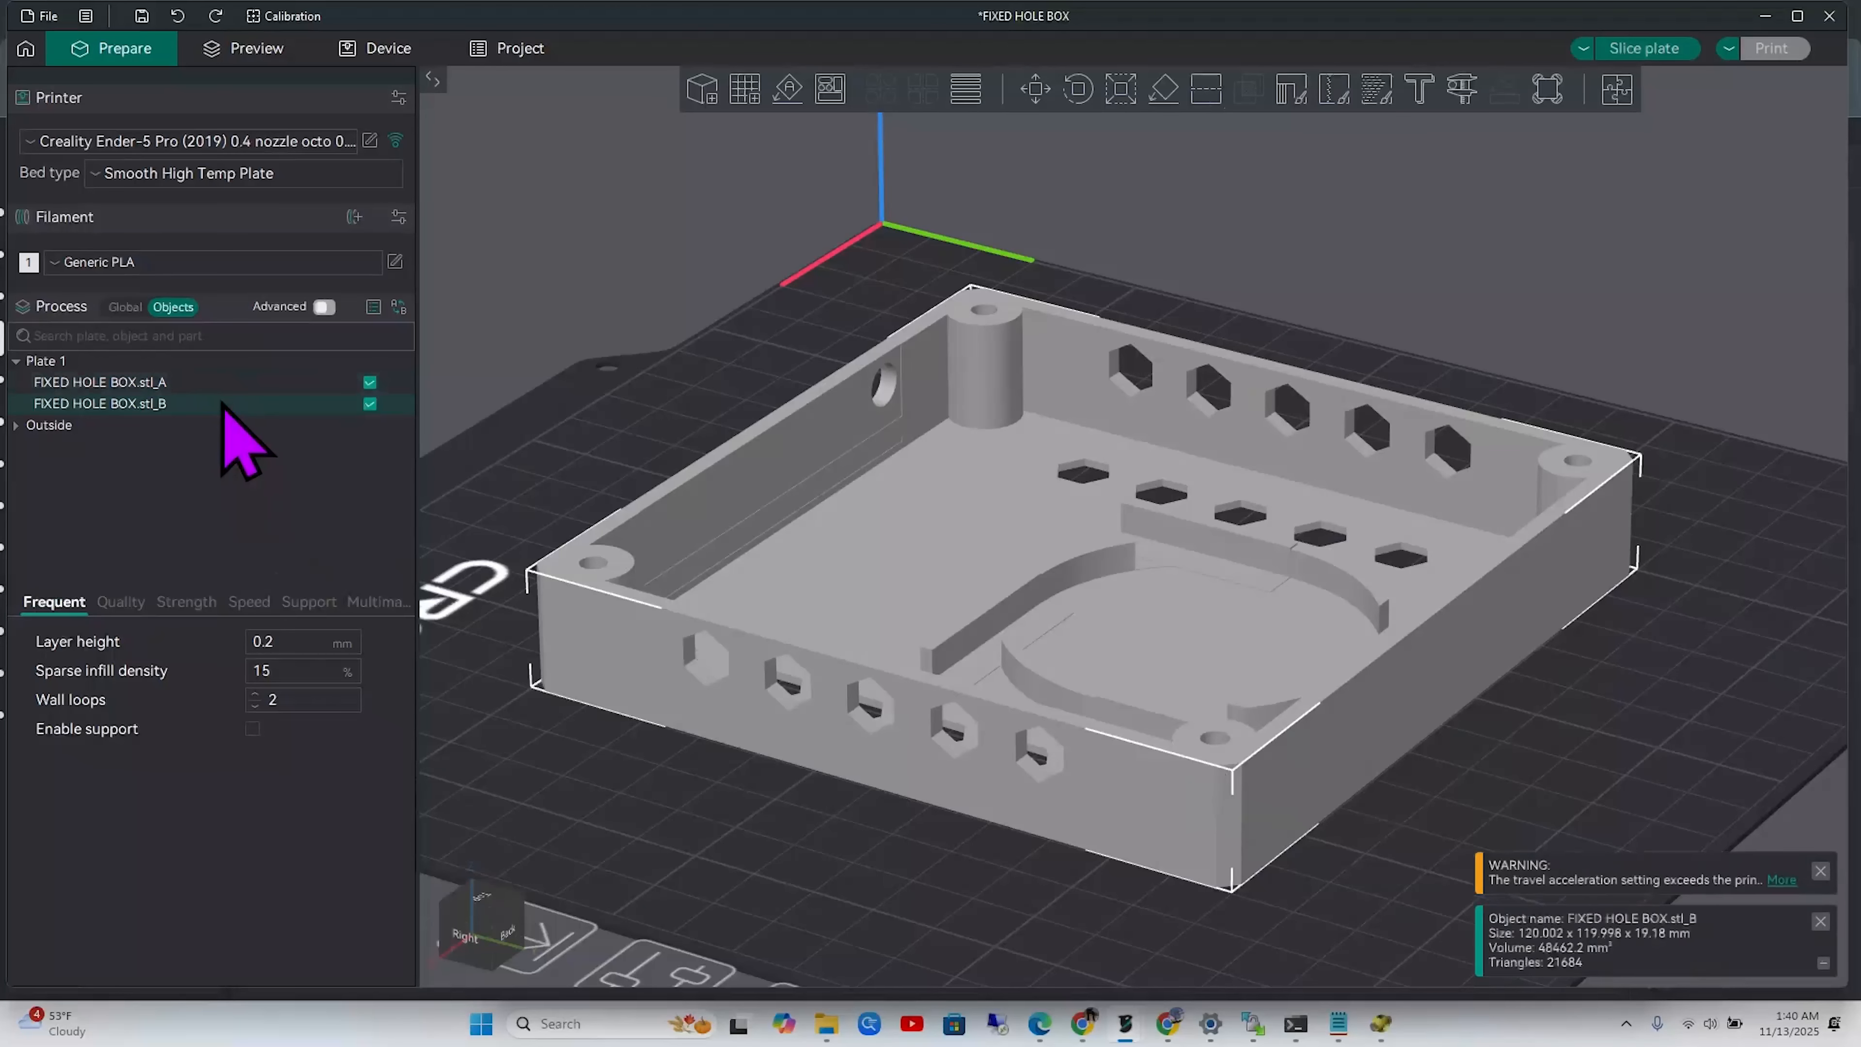
pyautogui.click(219, 382)
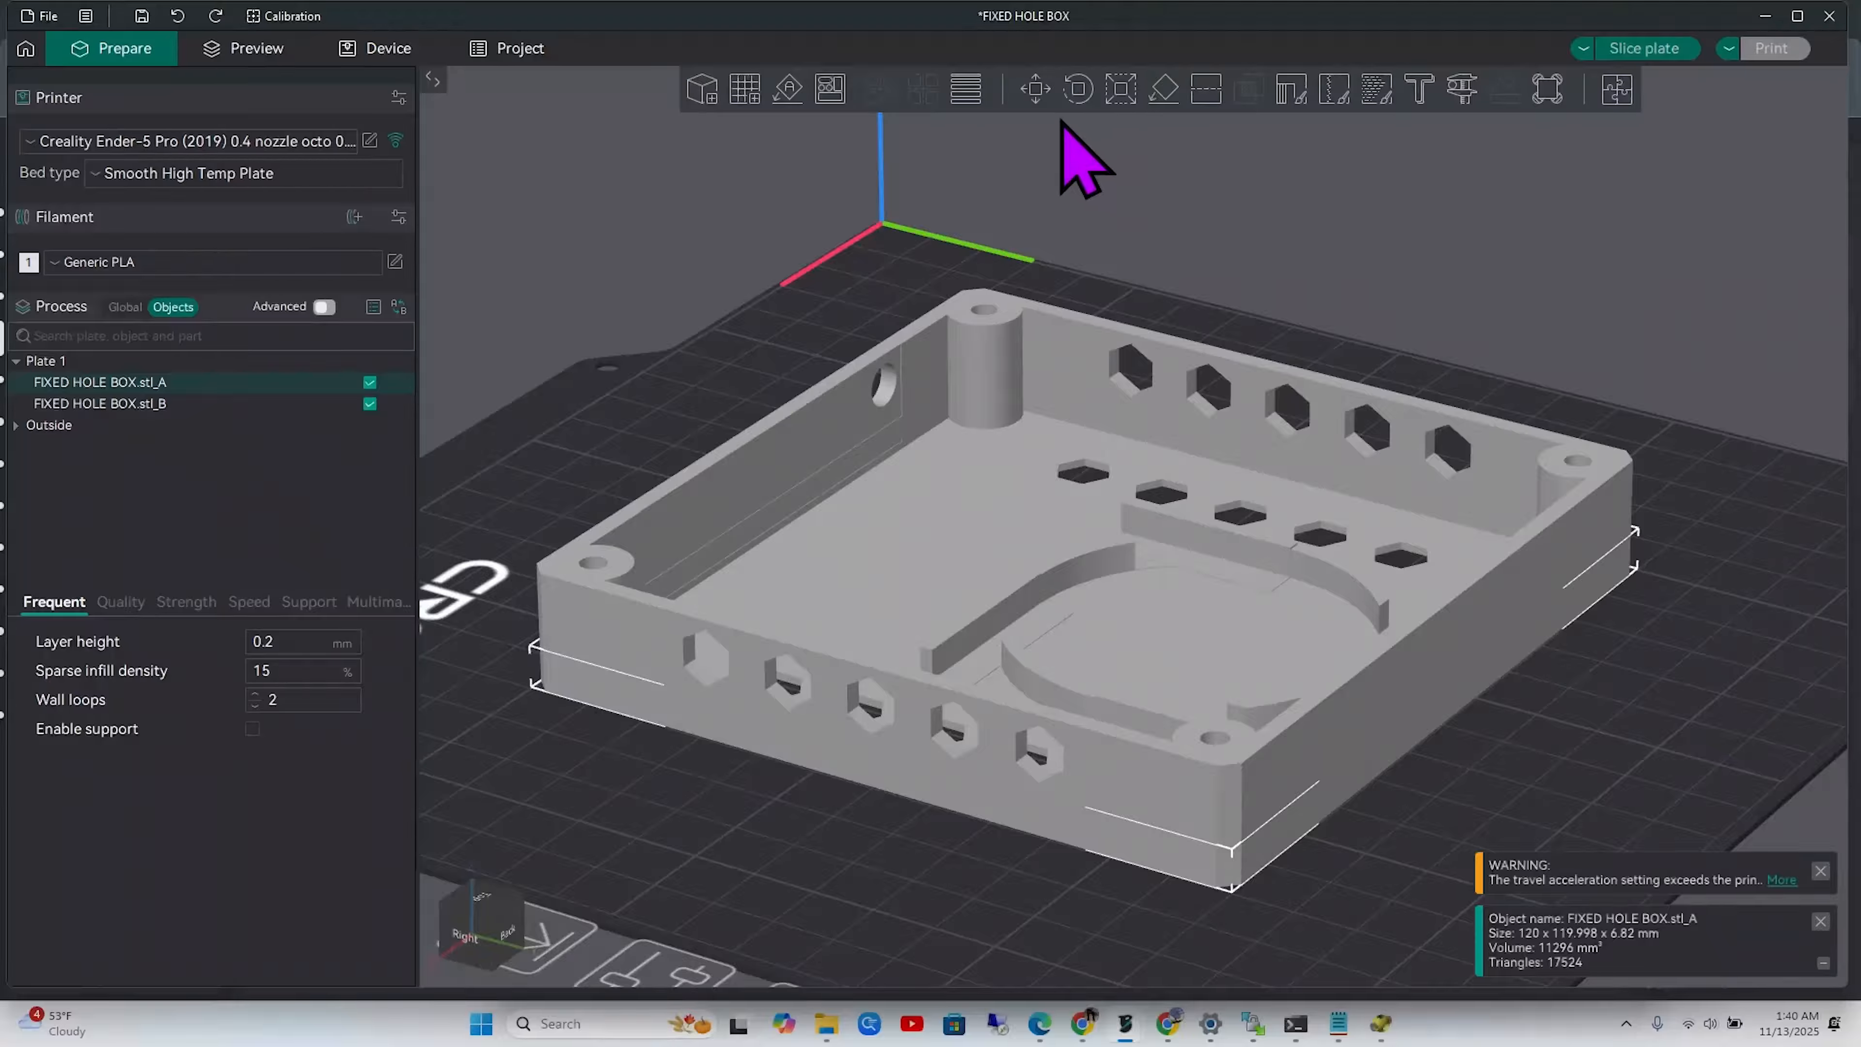
# Scale FIXED HOLE BOX.stl_A to 590.19% in Z, making it about 40.25 mm tall
pyautogui.click(1120, 92)
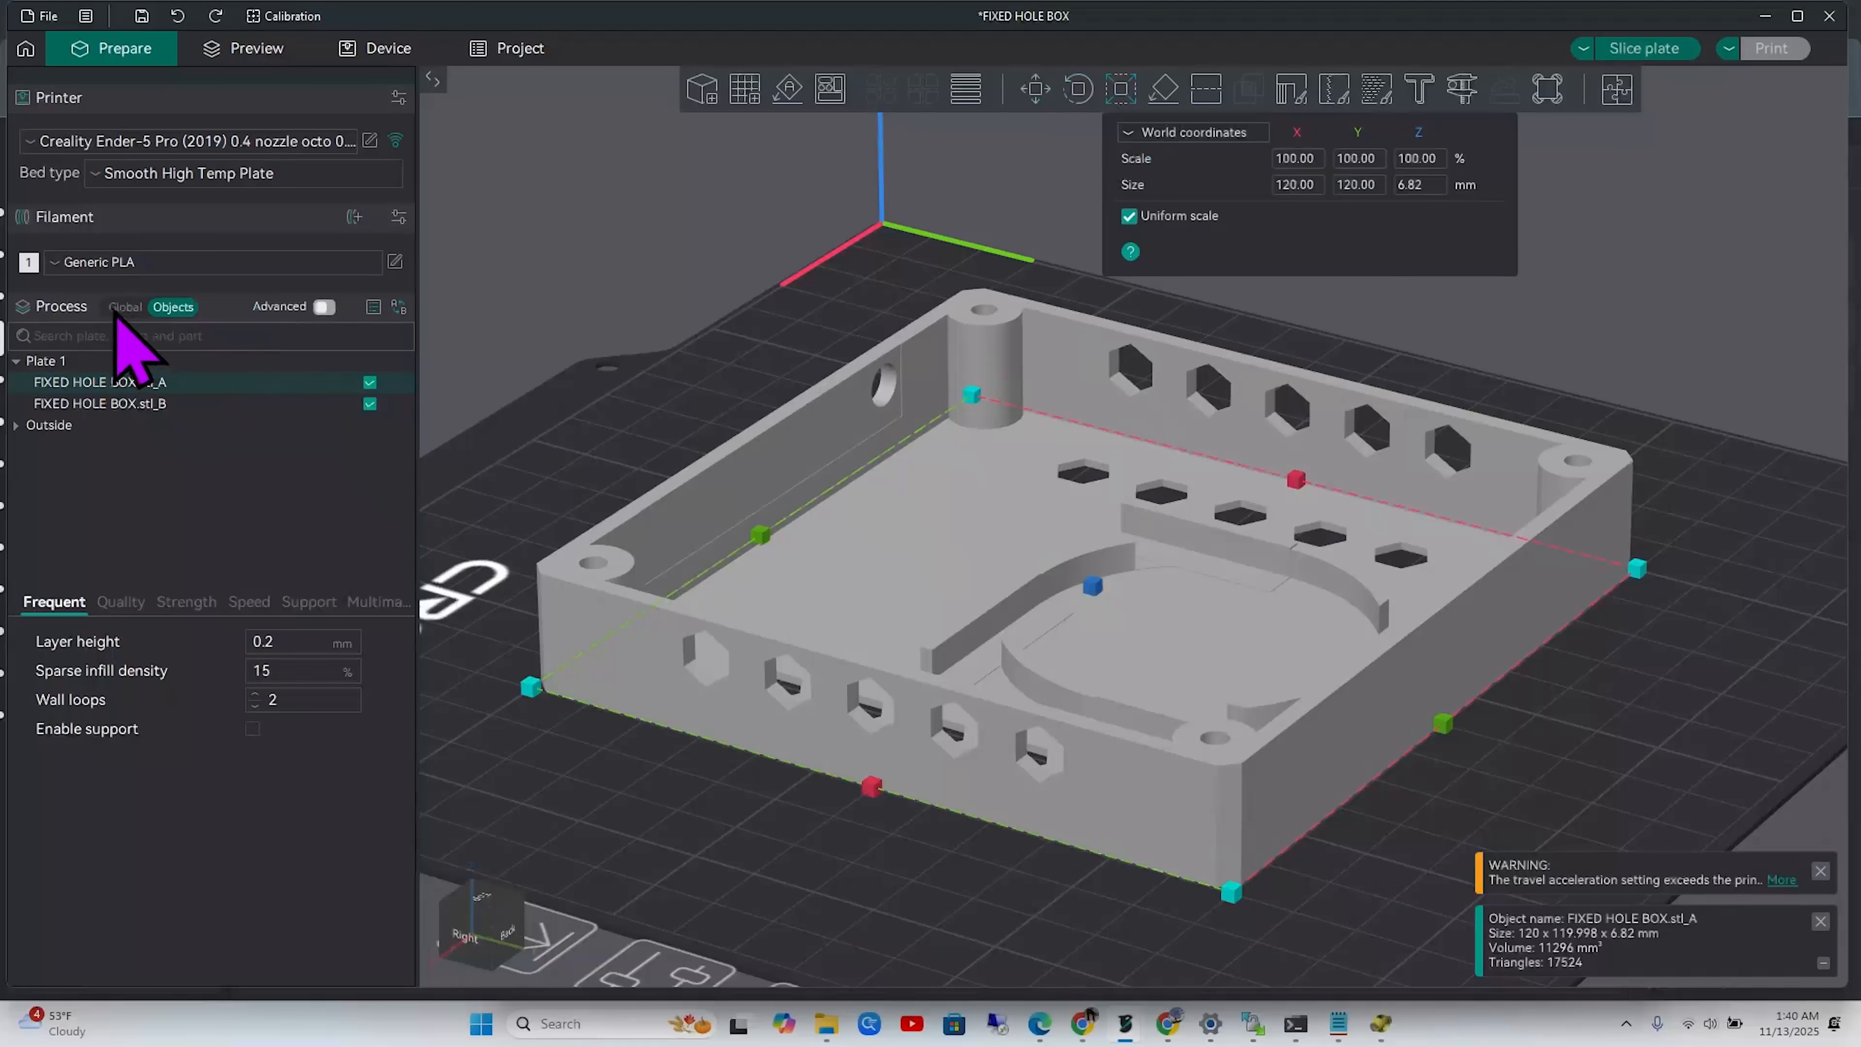
pyautogui.click(168, 306)
pyautogui.click(172, 303)
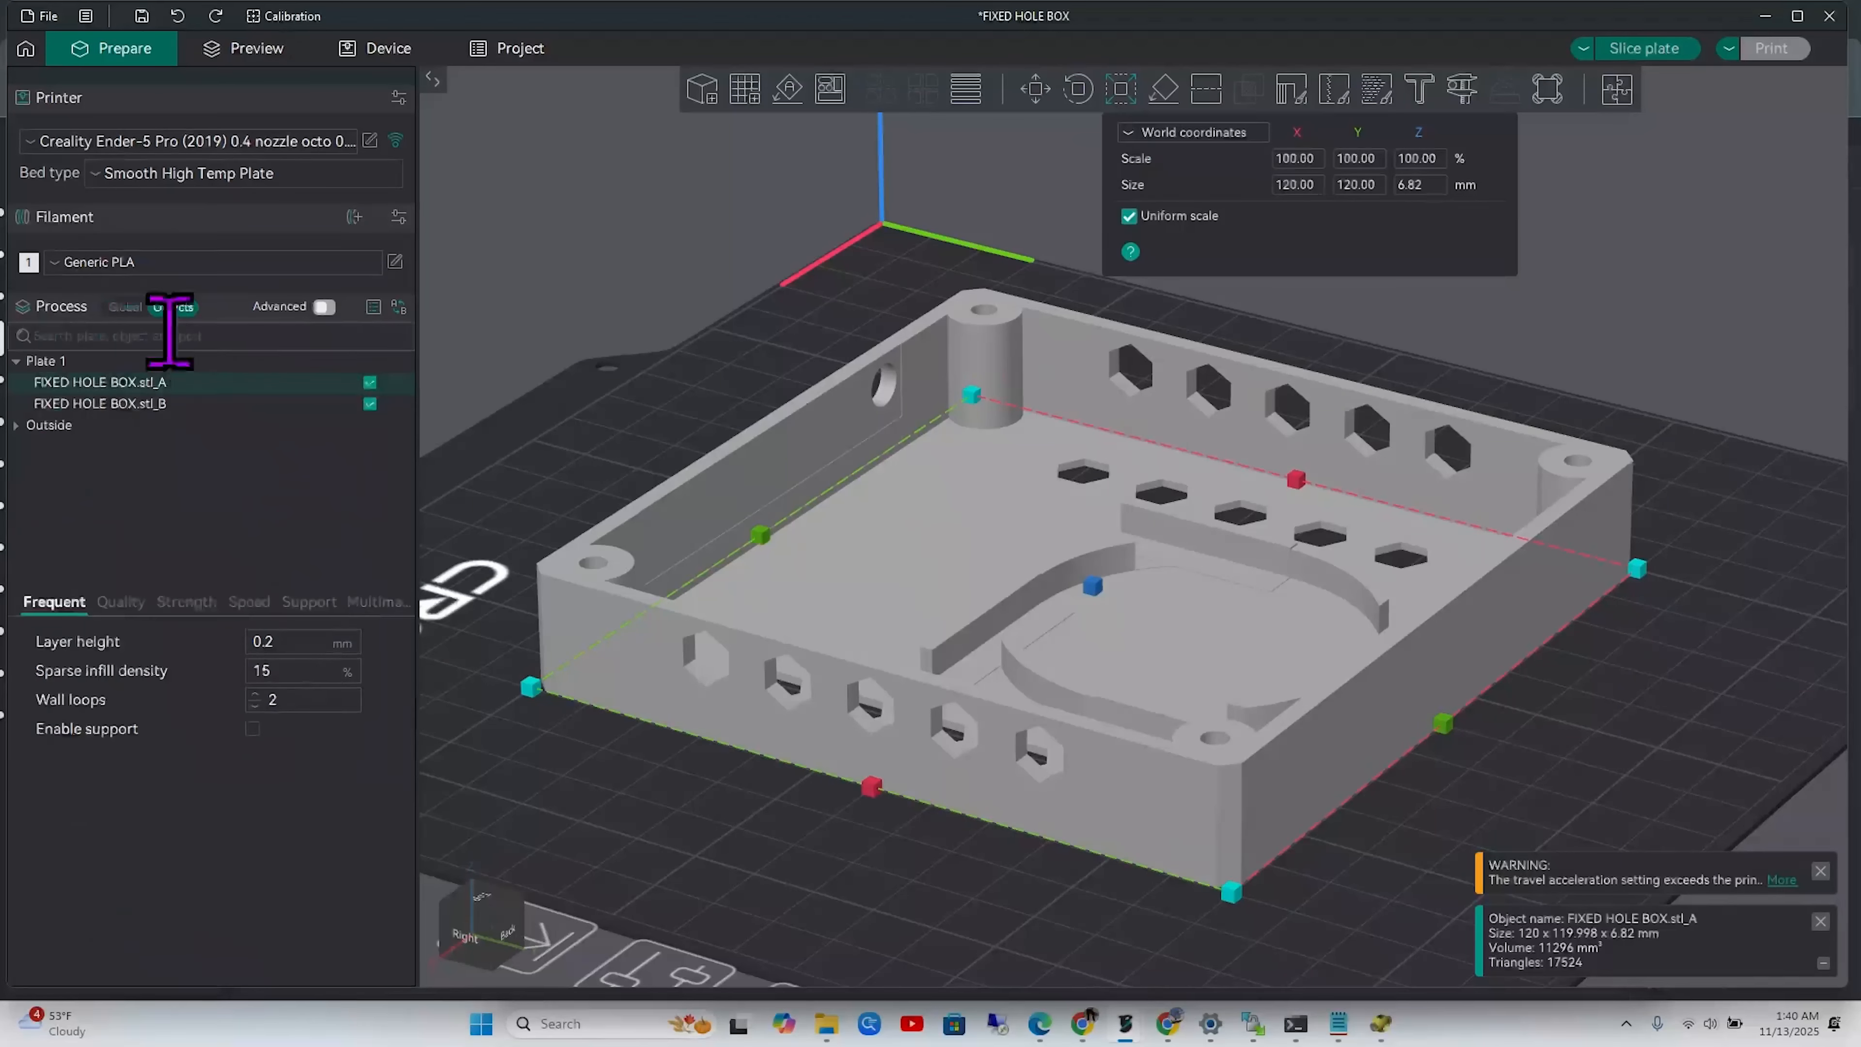
pyautogui.click(183, 399)
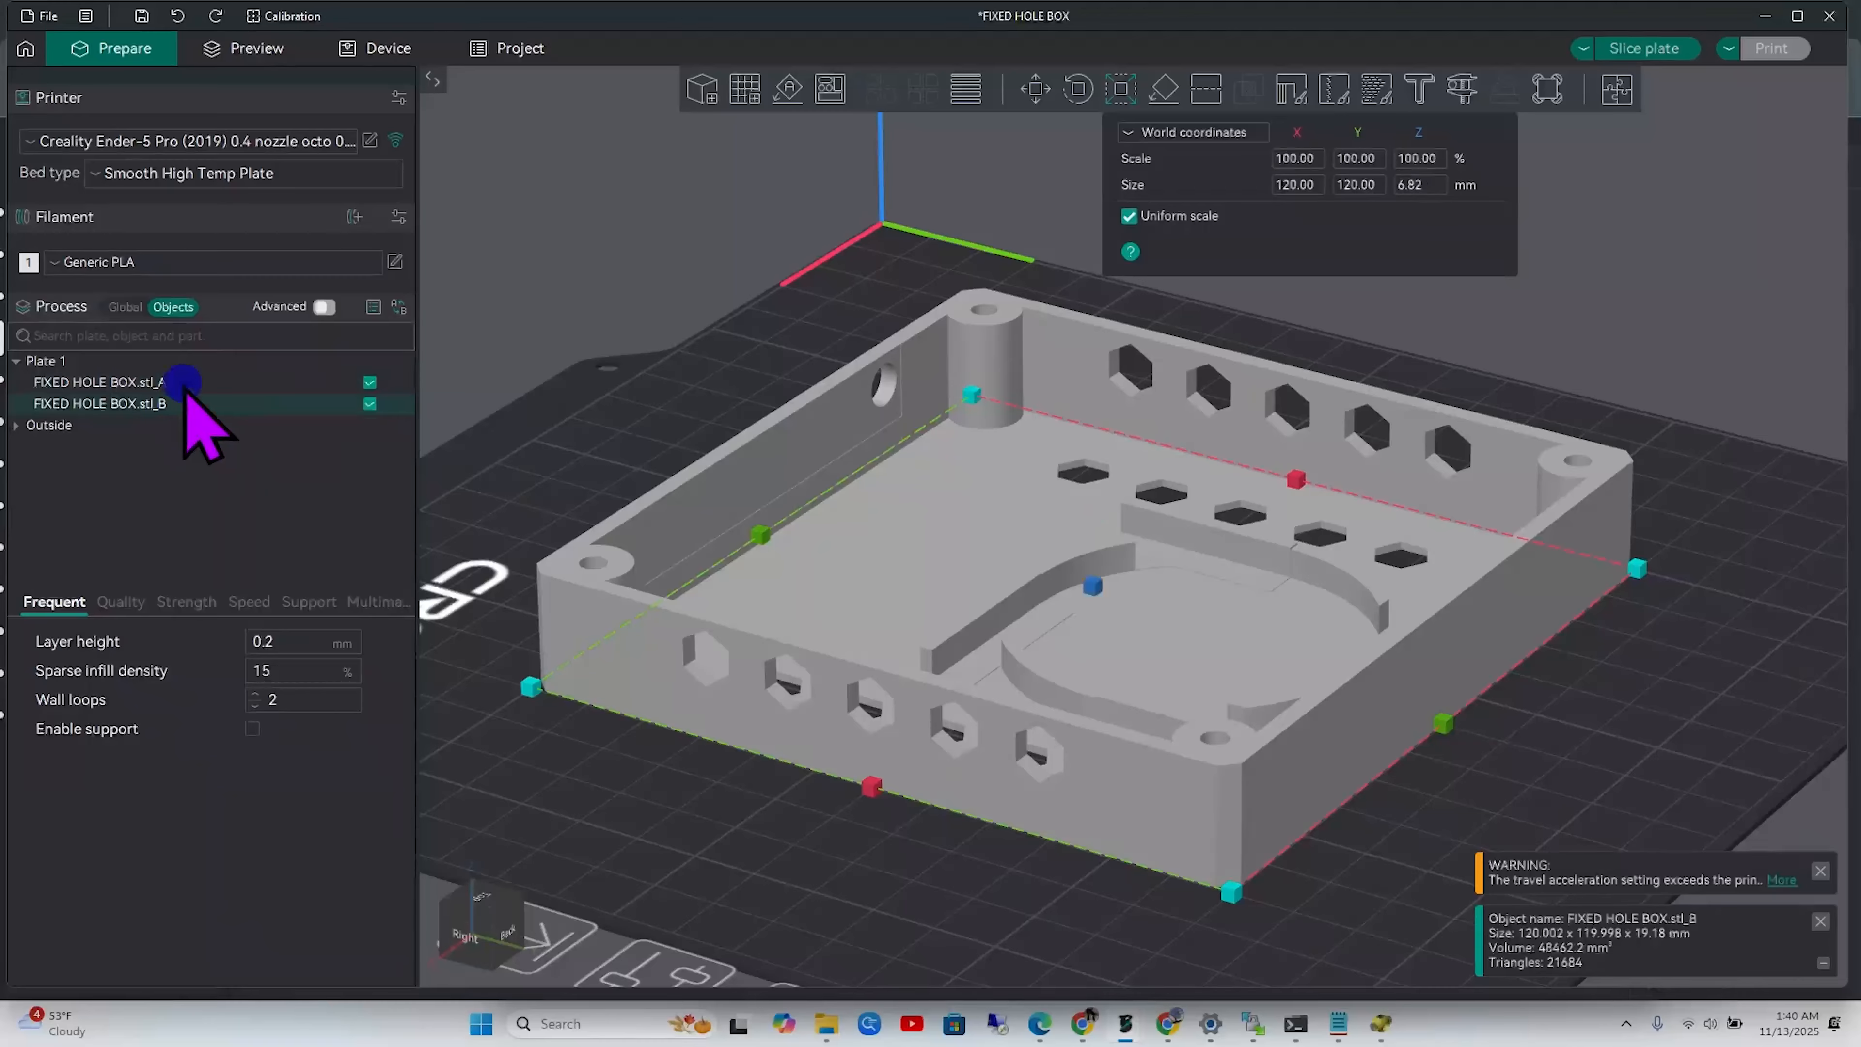
pyautogui.click(180, 382)
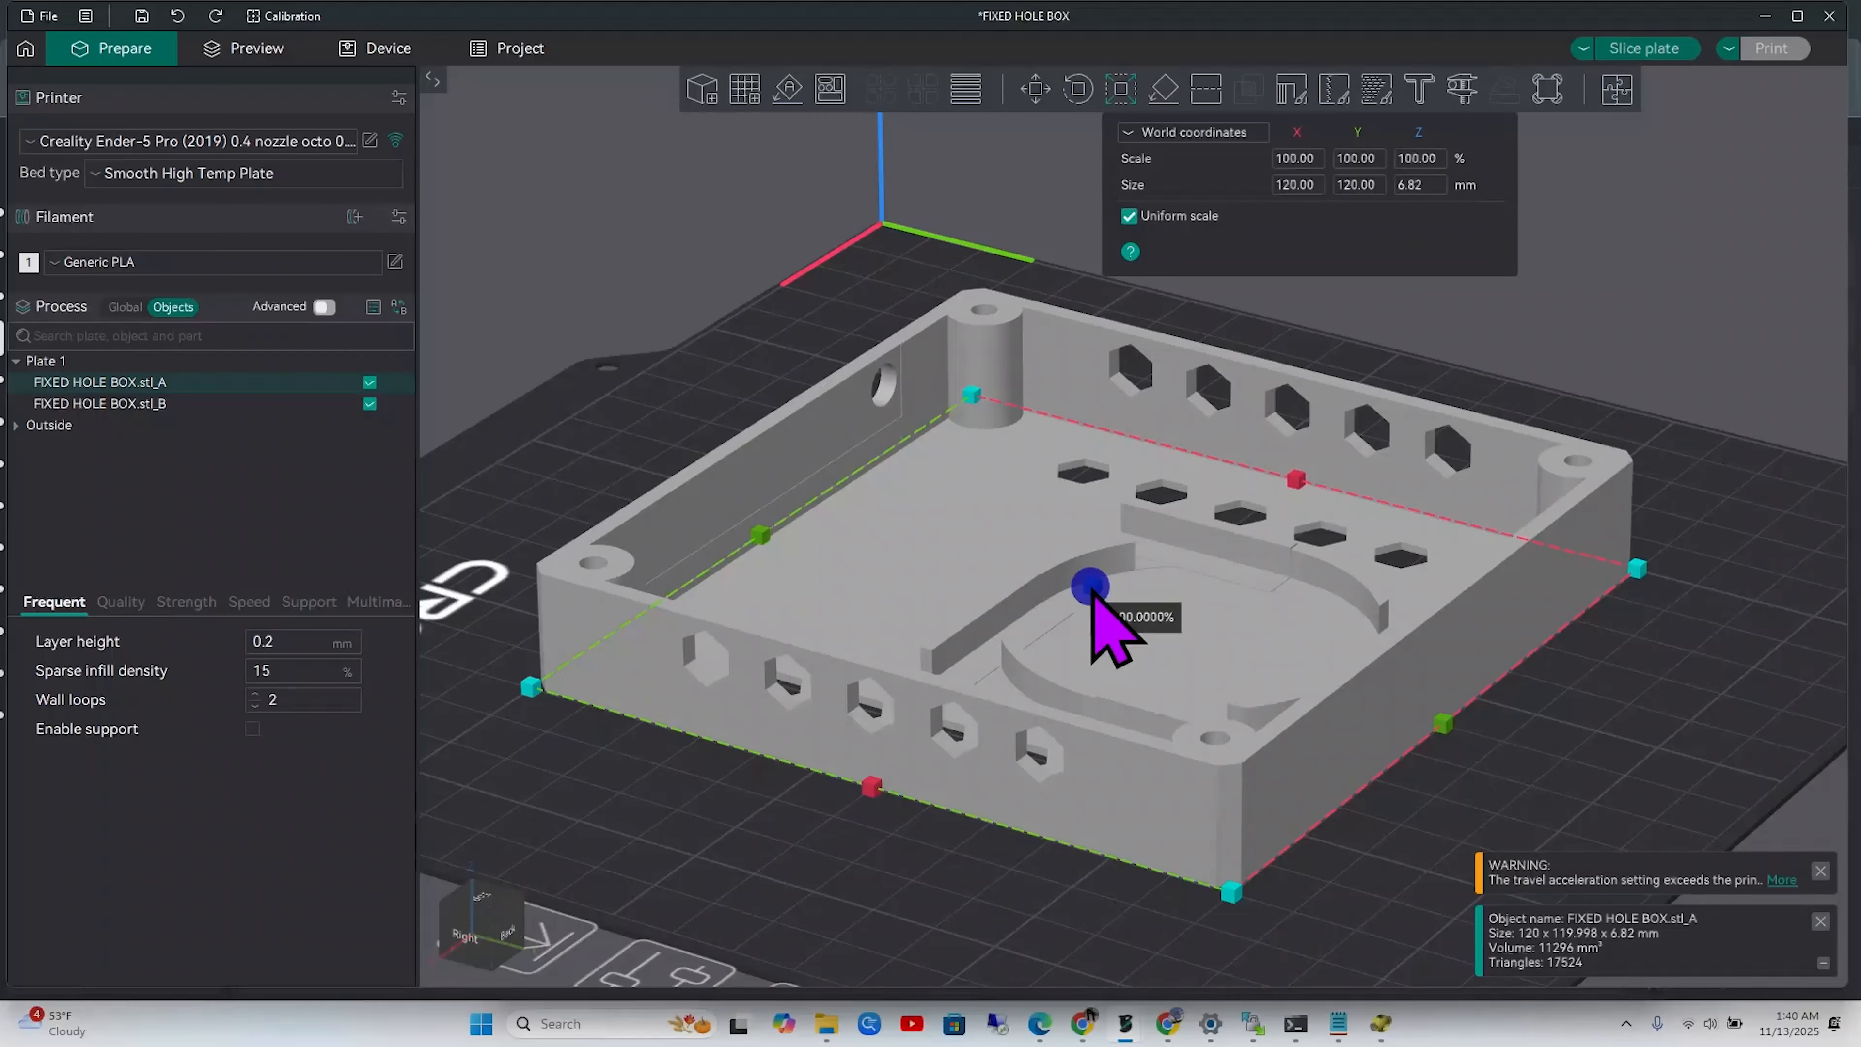
pyautogui.moveTo(1092, 590); pyautogui.dragTo(1092, 400)
pyautogui.click(1414, 189)
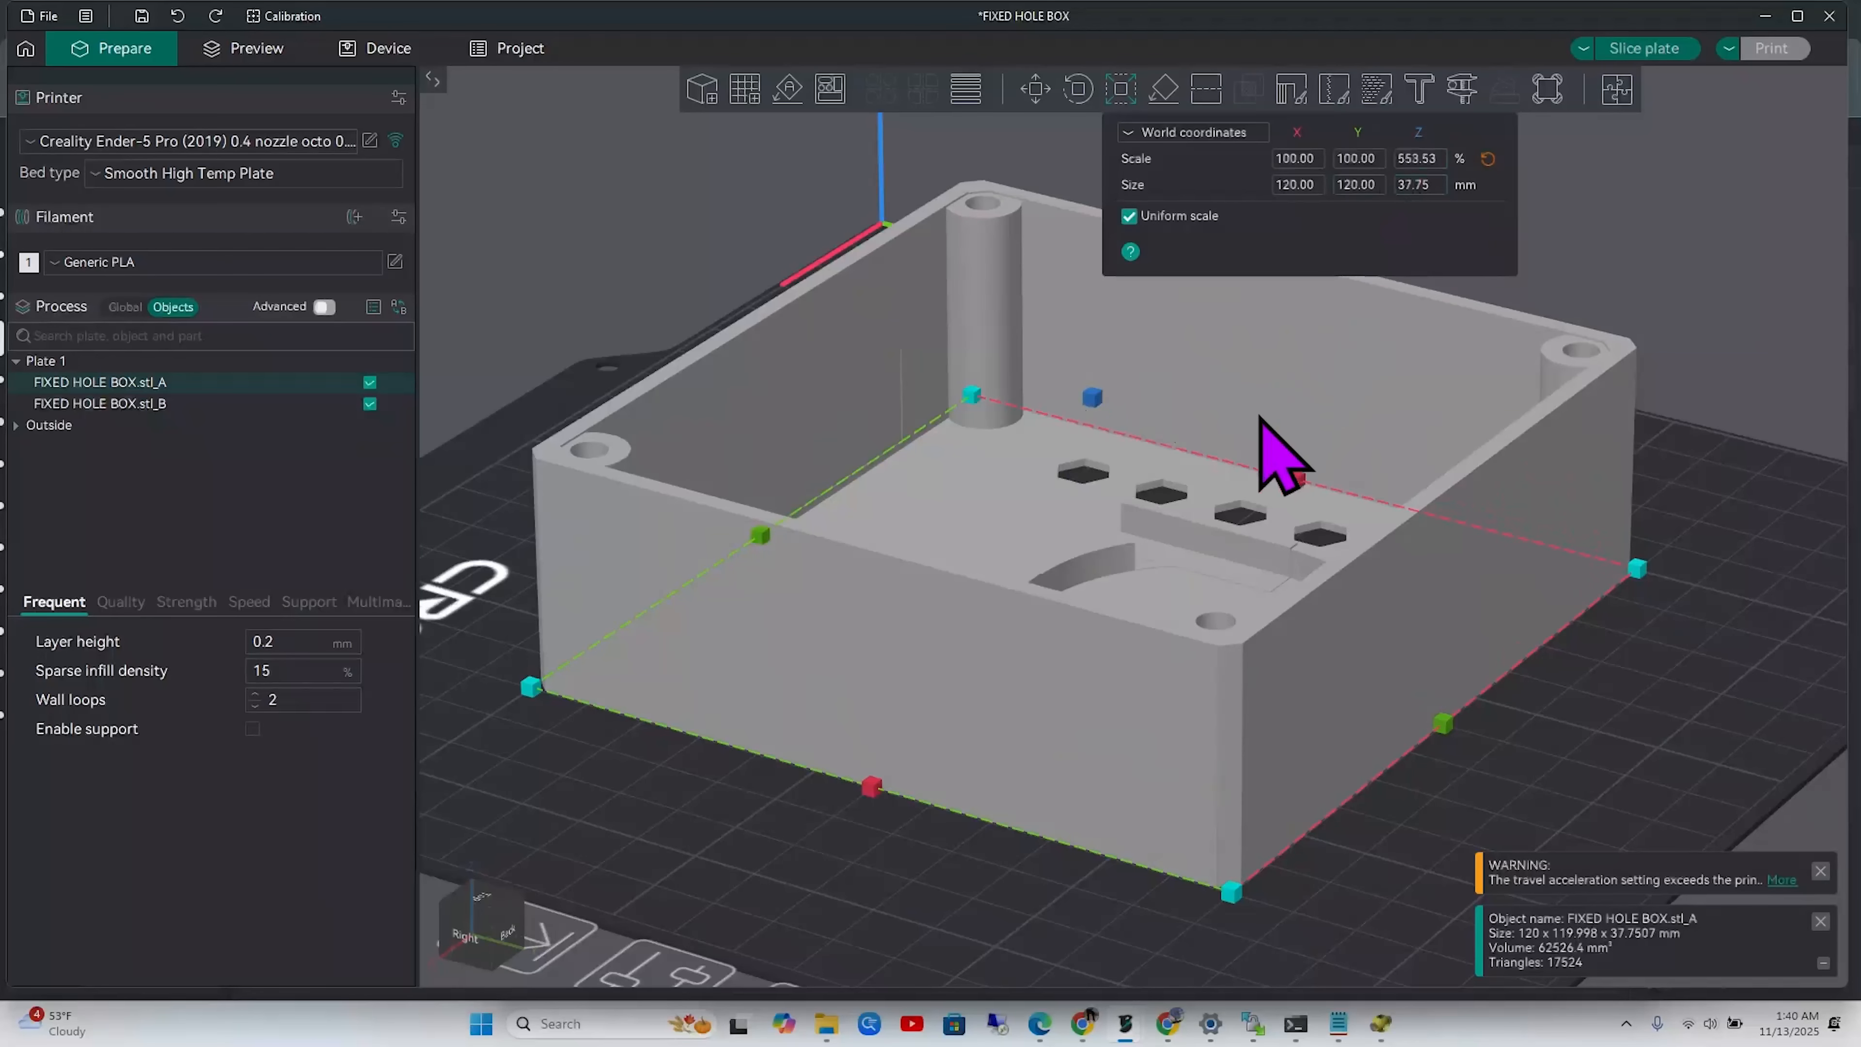
pyautogui.moveTo(1099, 408); pyautogui.dragTo(1091, 387)
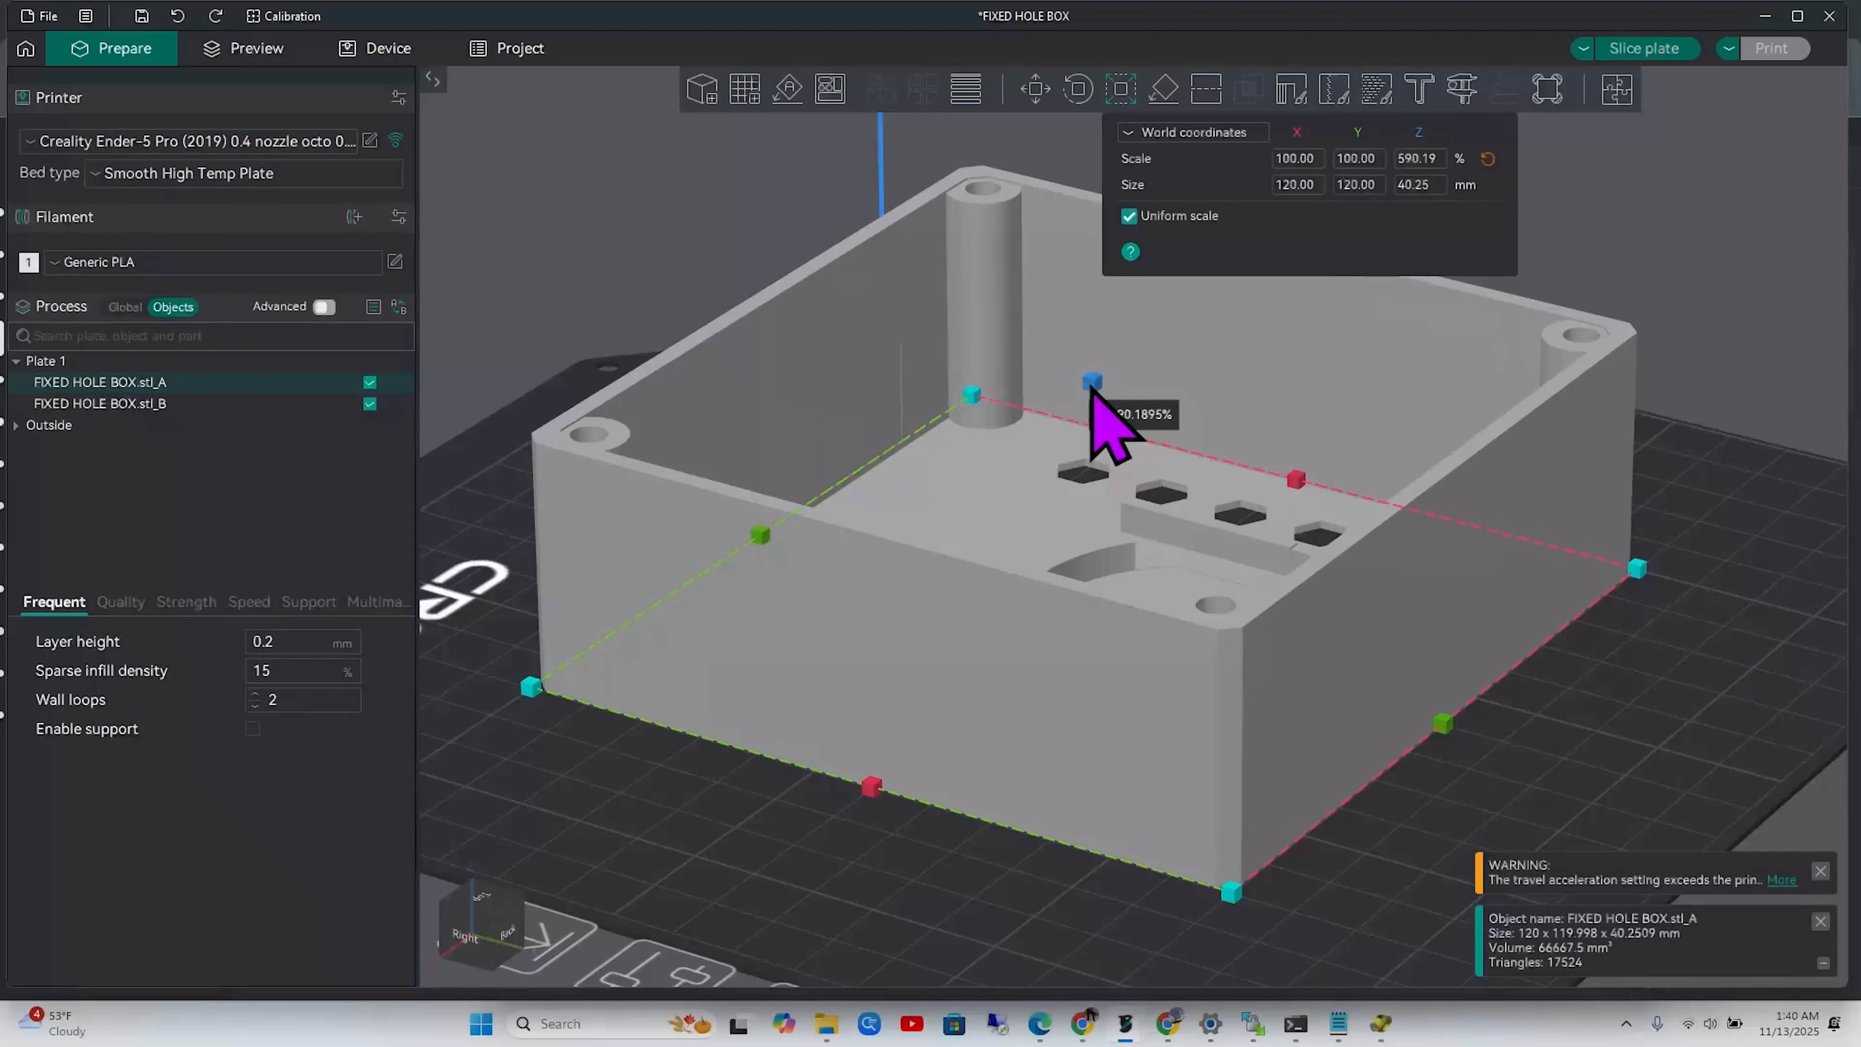
pyautogui.click(1652, 708)
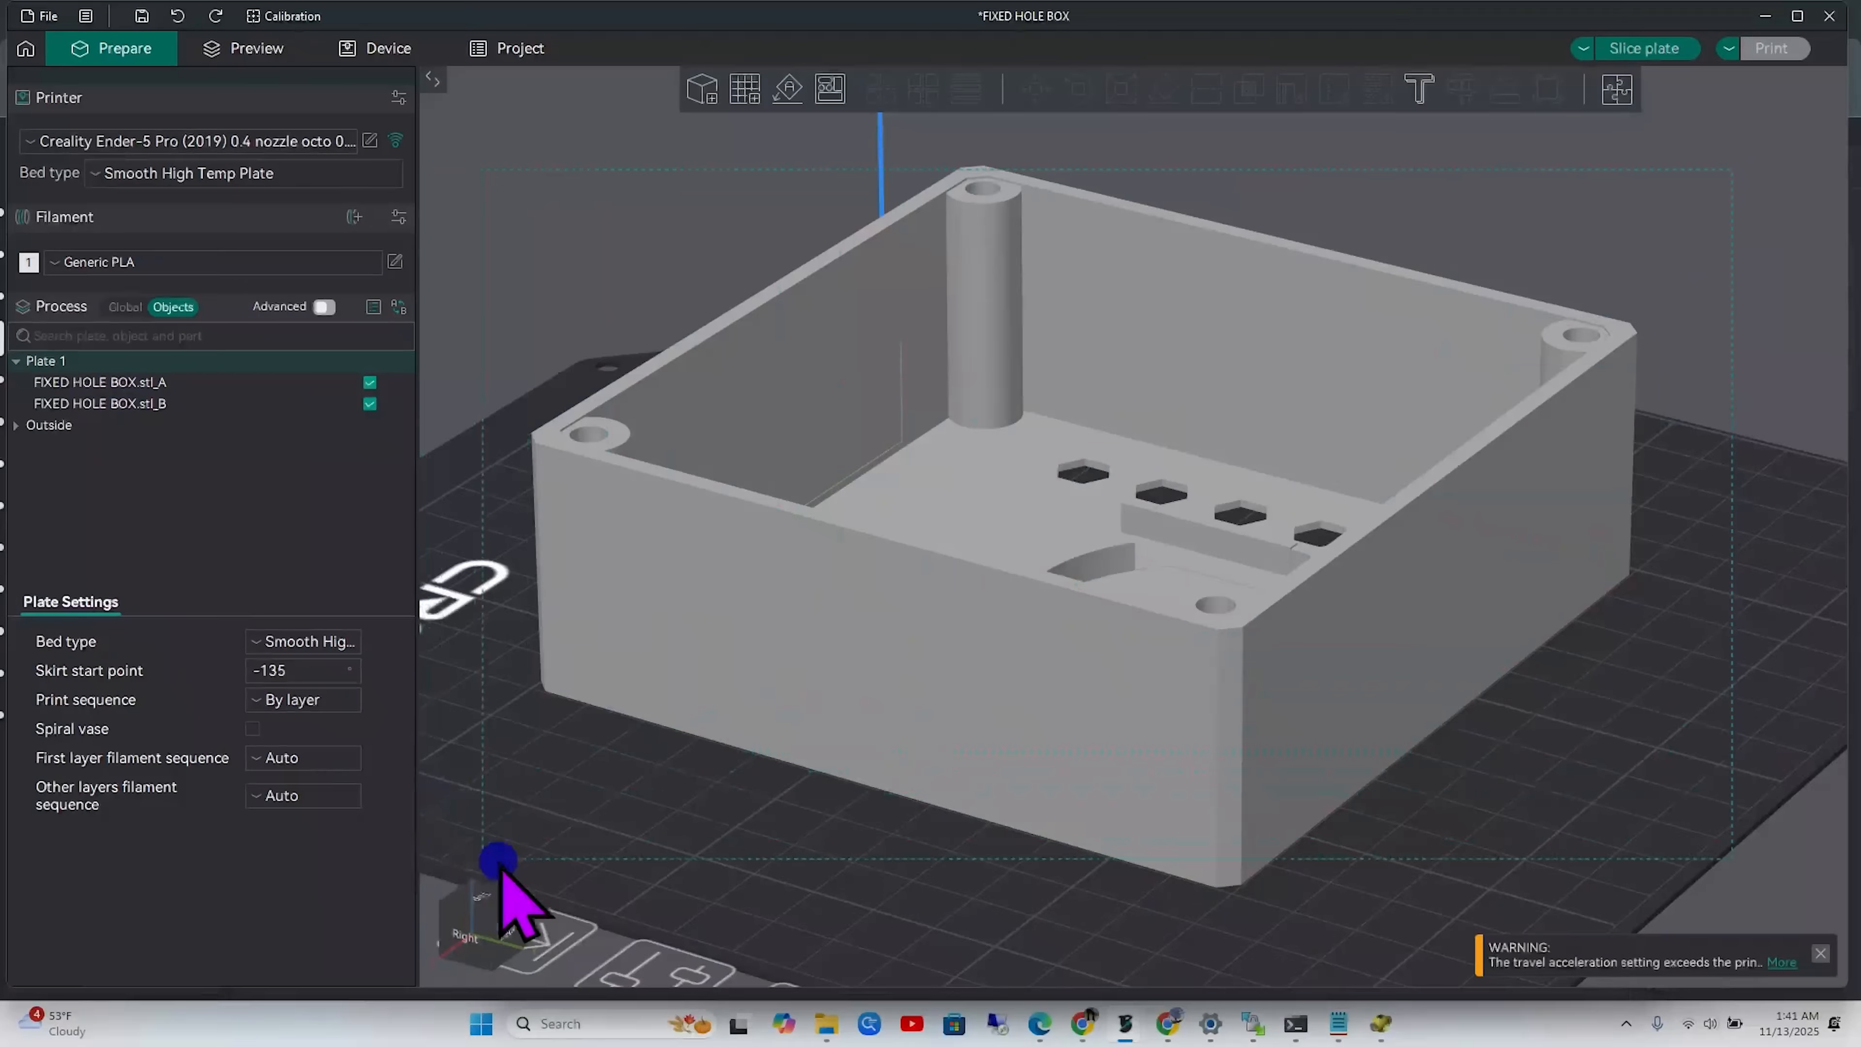
# Raise FIXED HOLE BOX.stl_A with the Move tool to Z 20.13 mm above stl_B
pyautogui.hotkey('ctrl', 'a')
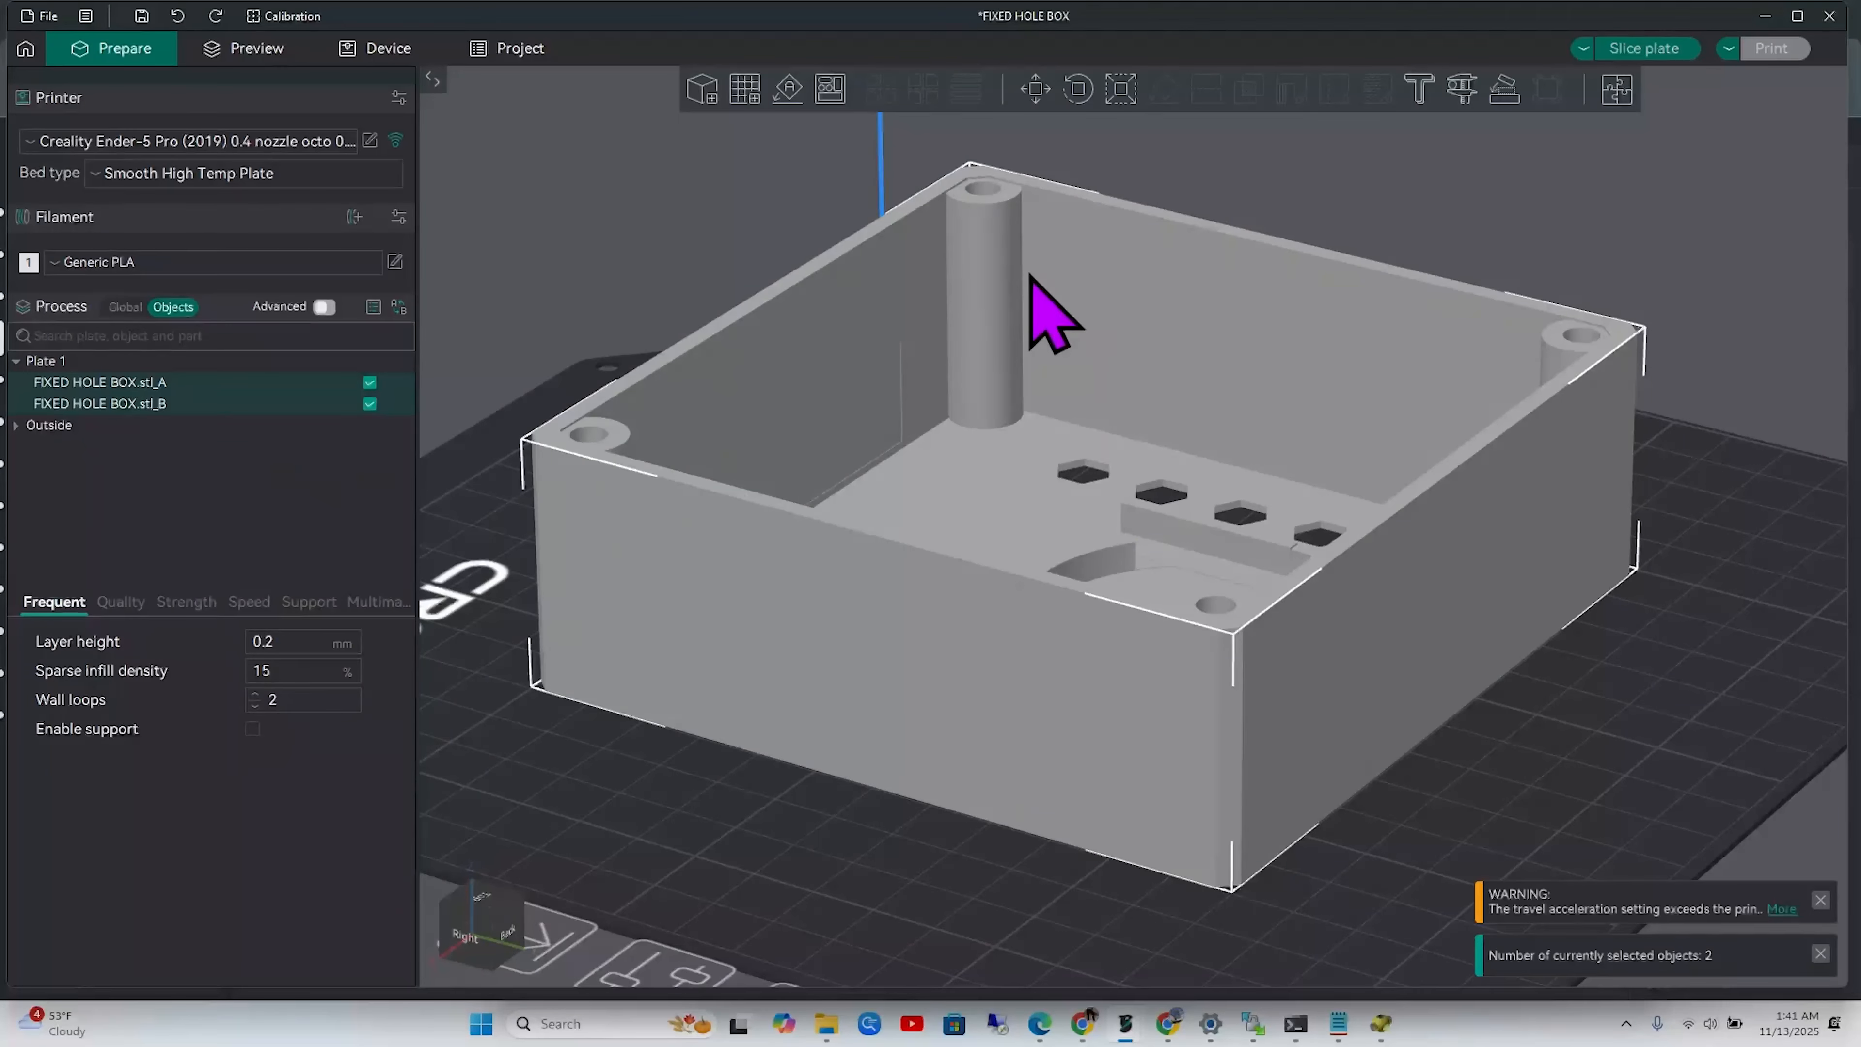
pyautogui.click(759, 829)
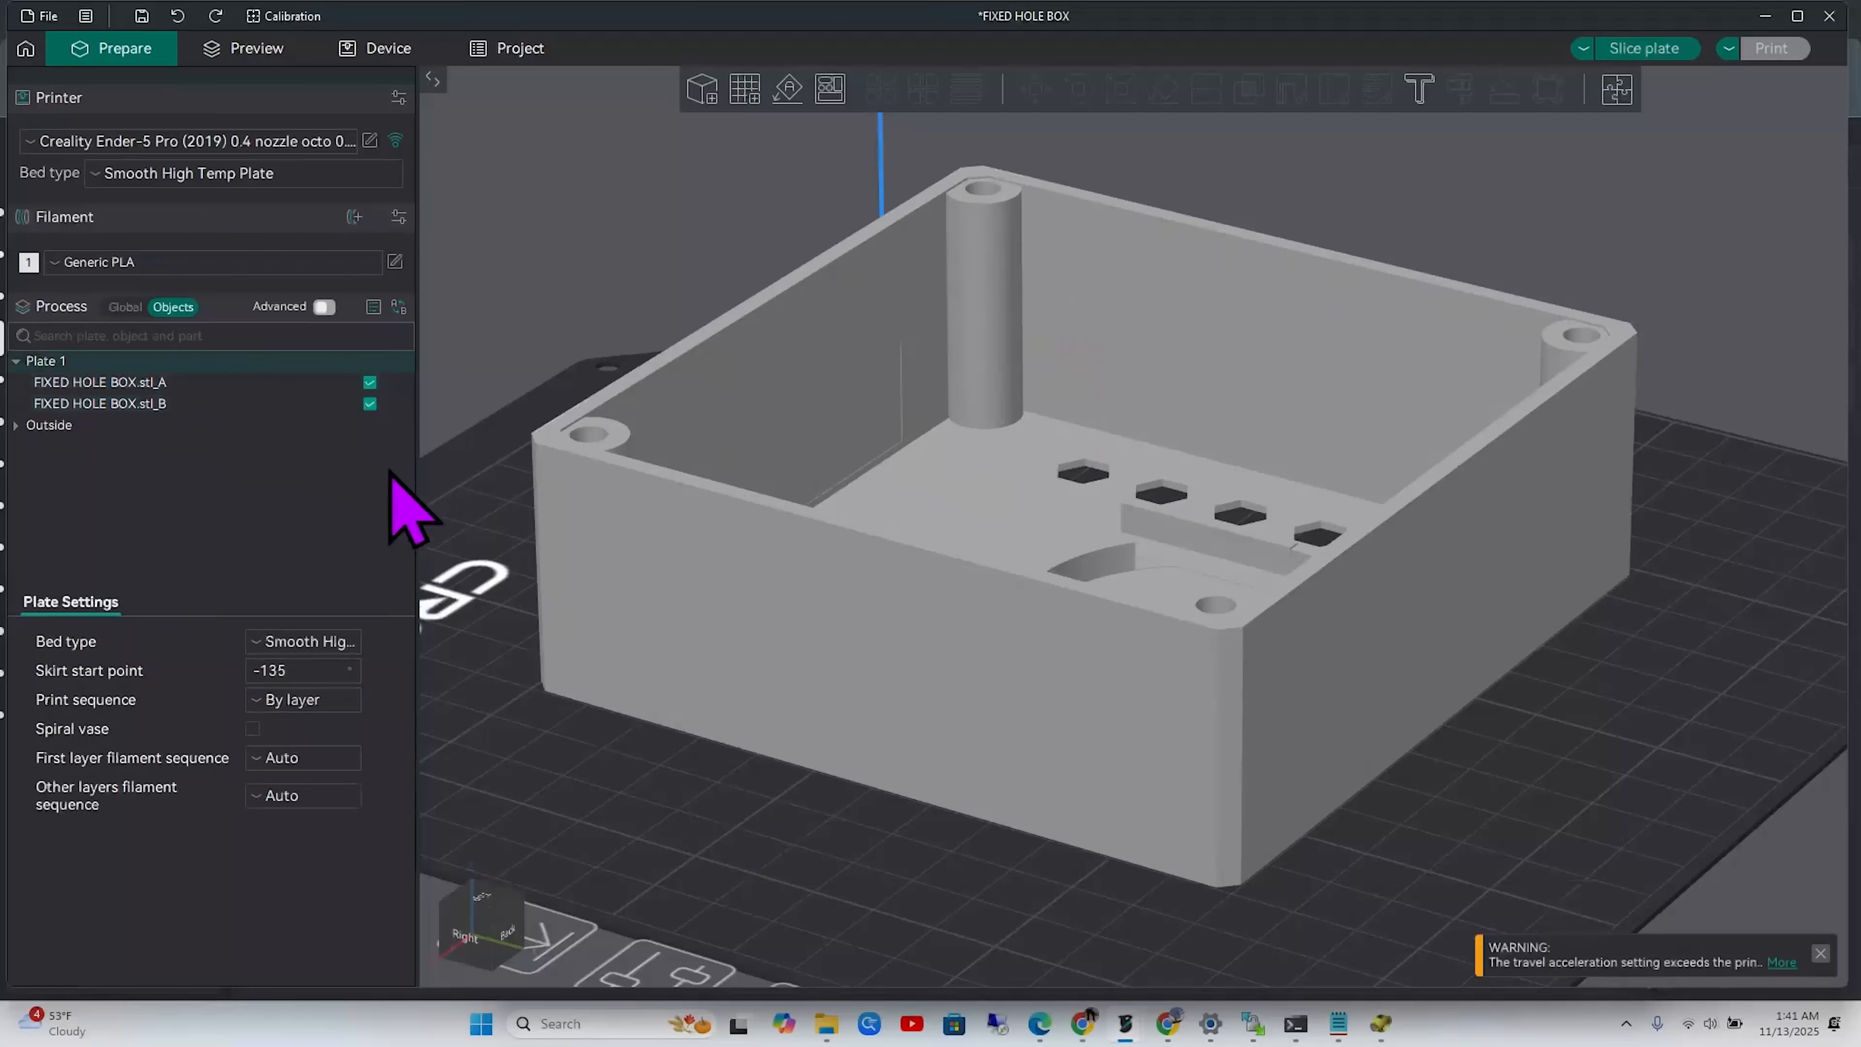
pyautogui.click(239, 403)
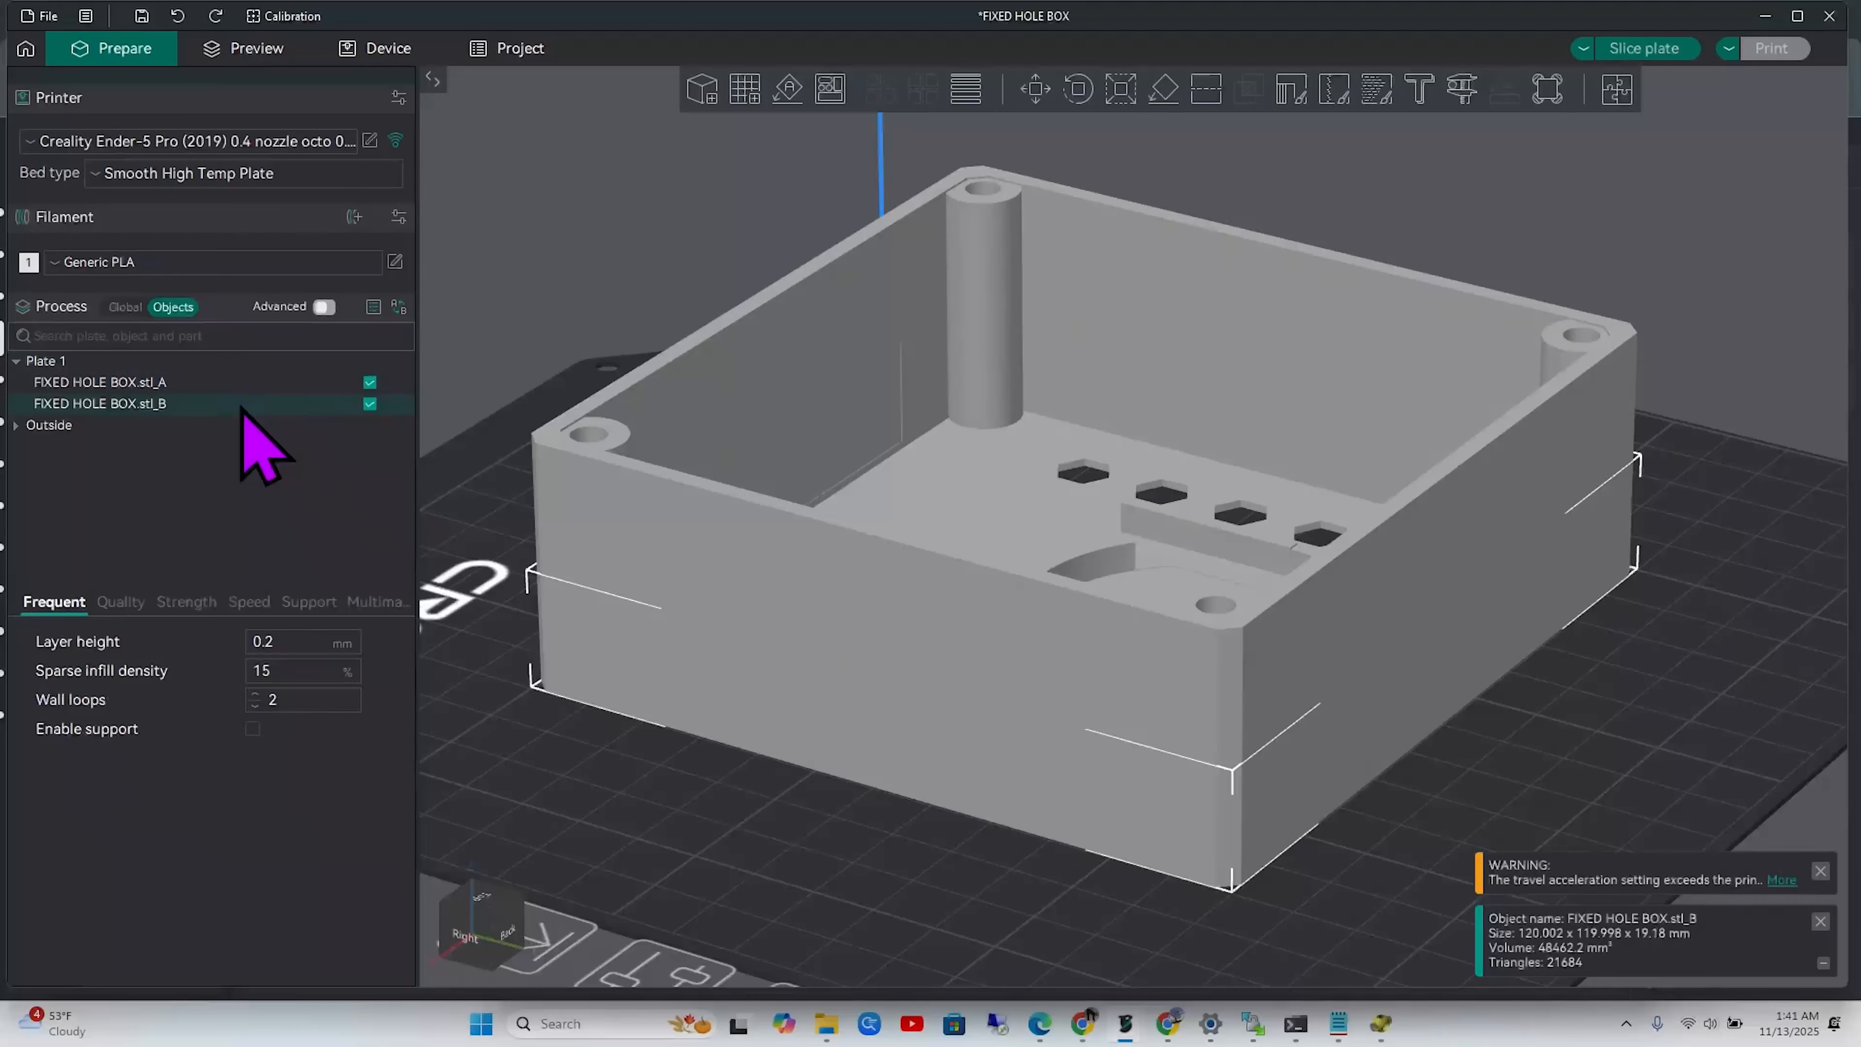
pyautogui.click(247, 382)
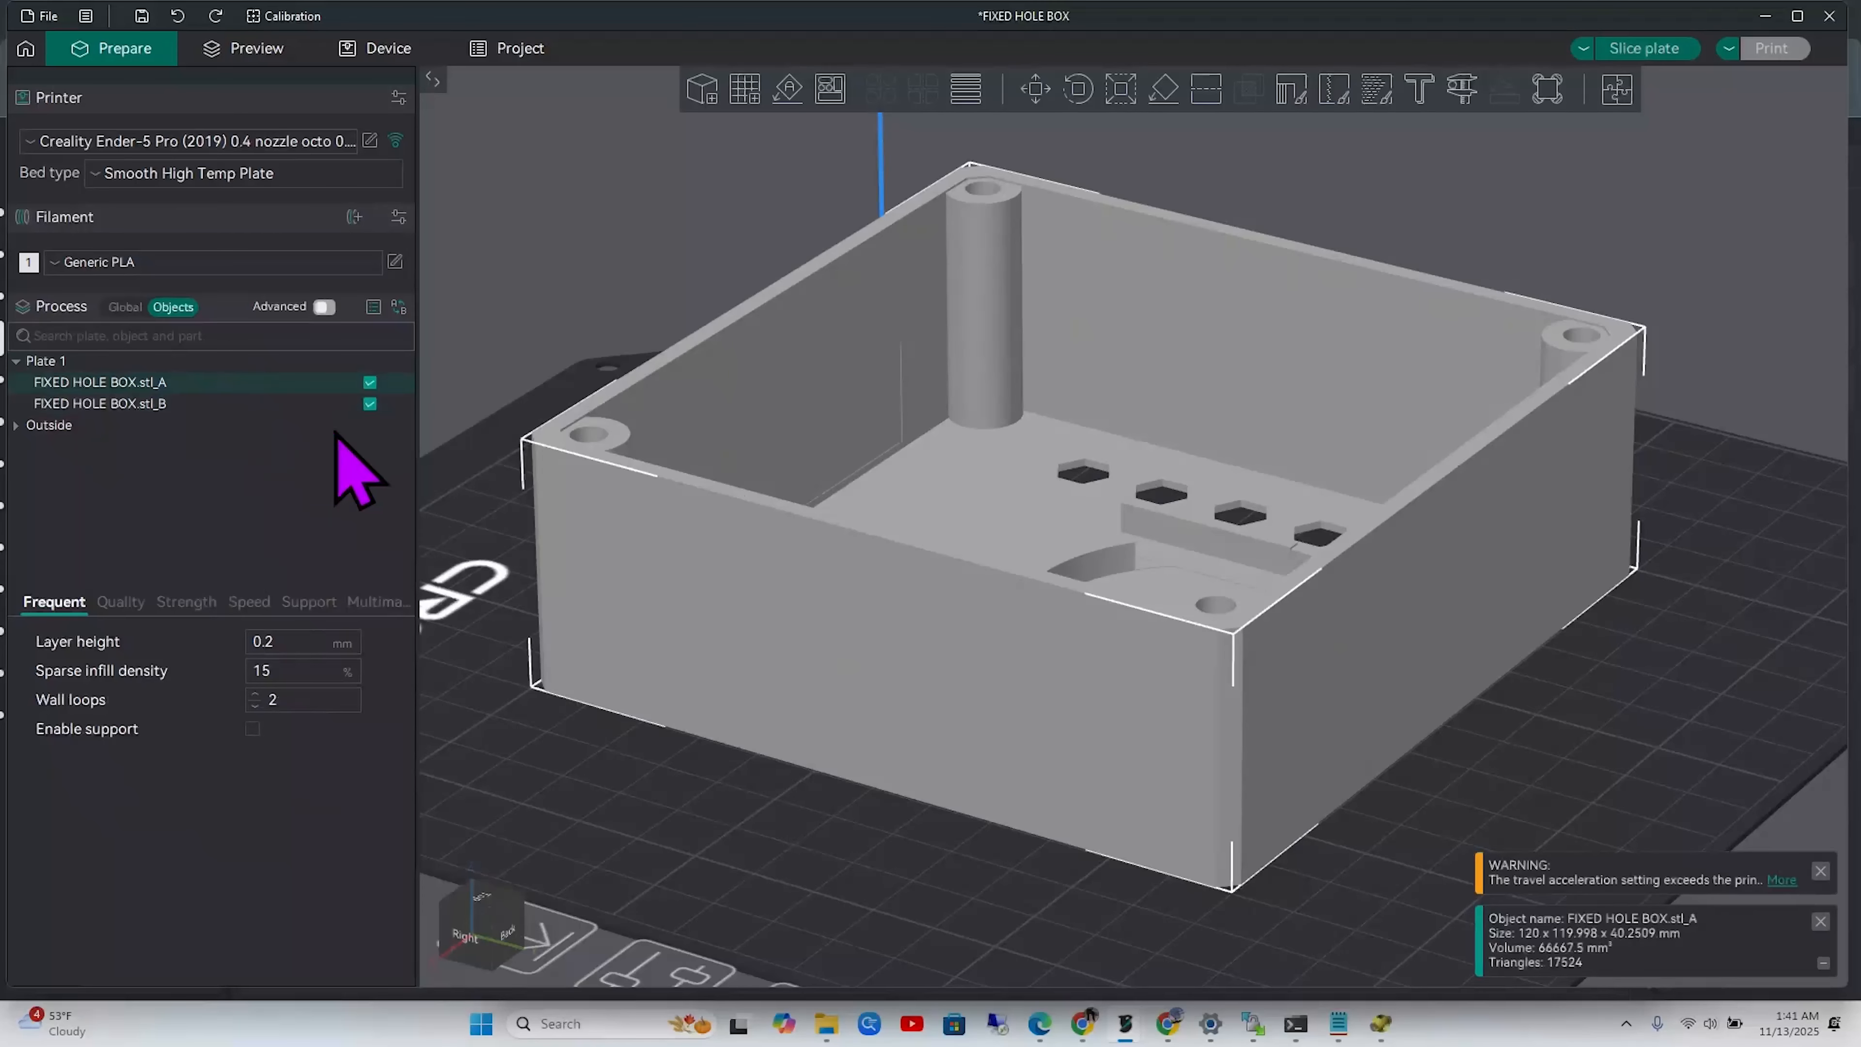
pyautogui.click(1033, 88)
pyautogui.moveTo(1096, 371); pyautogui.dragTo(1037, 224)
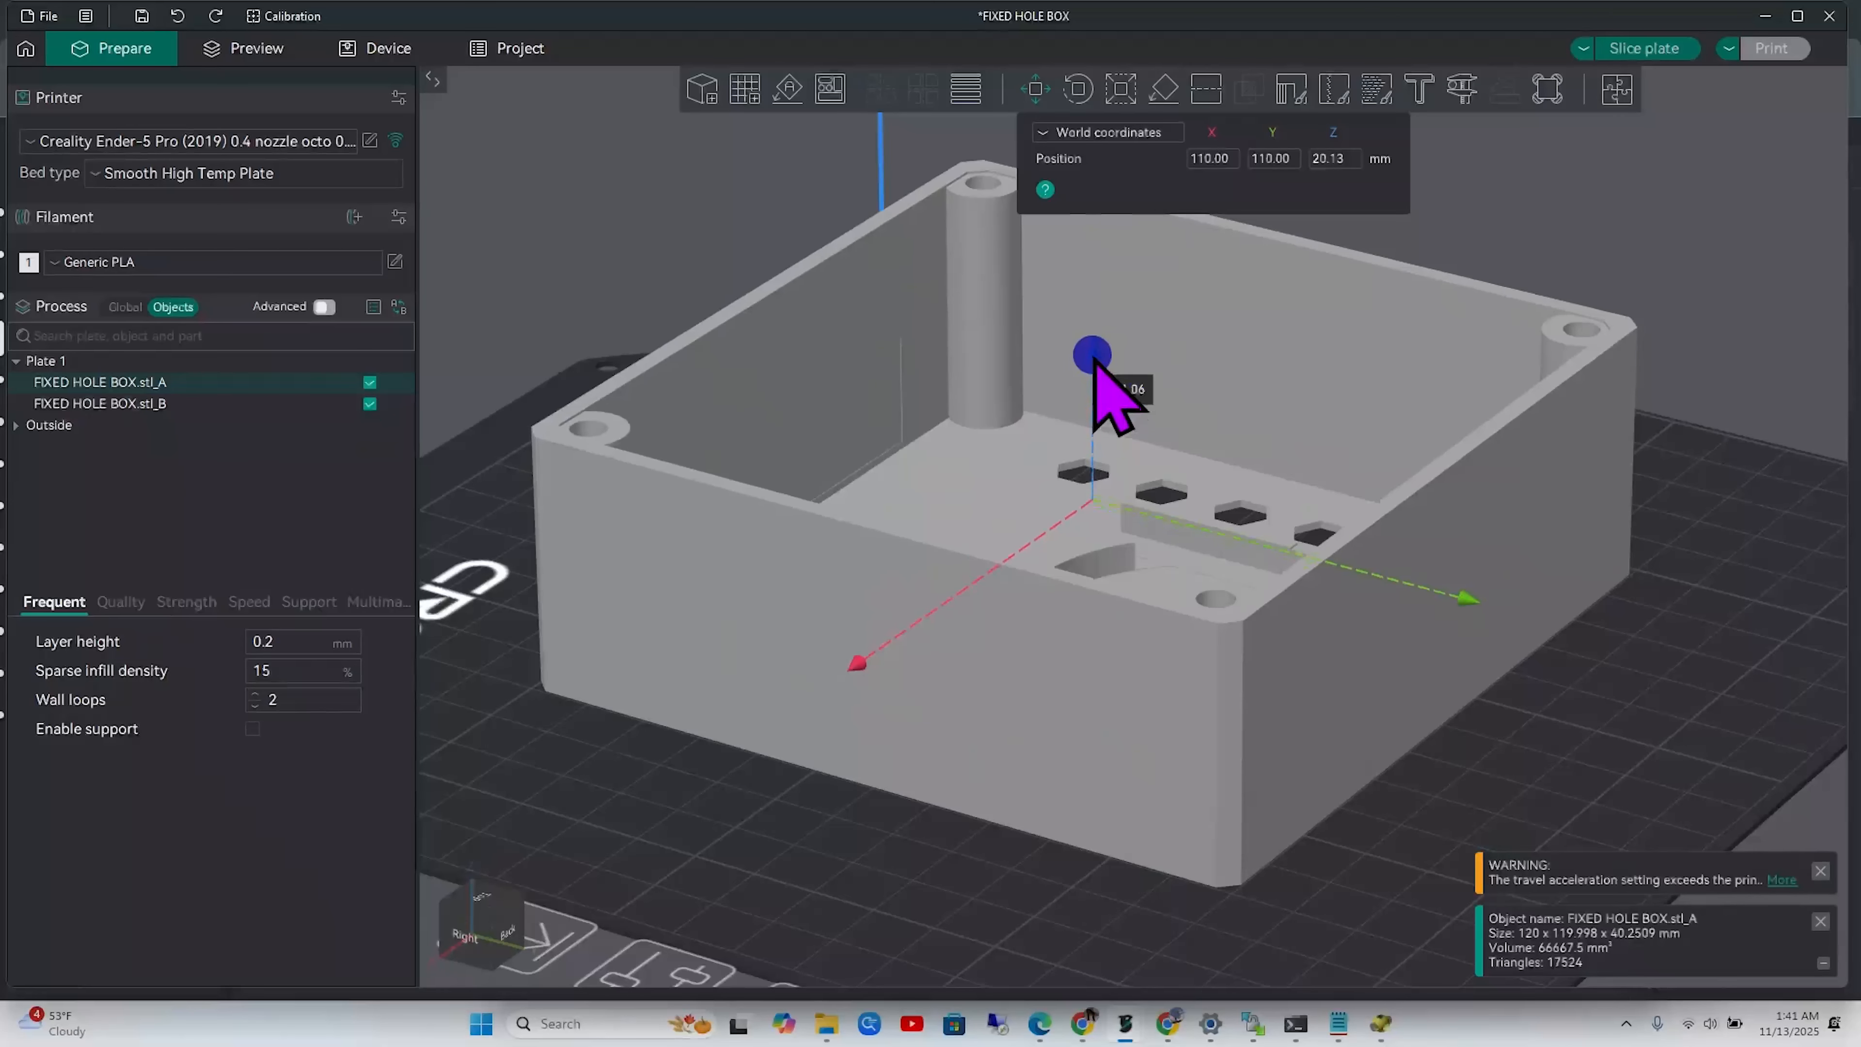
pyautogui.moveTo(1092, 368); pyautogui.dragTo(1098, 174)
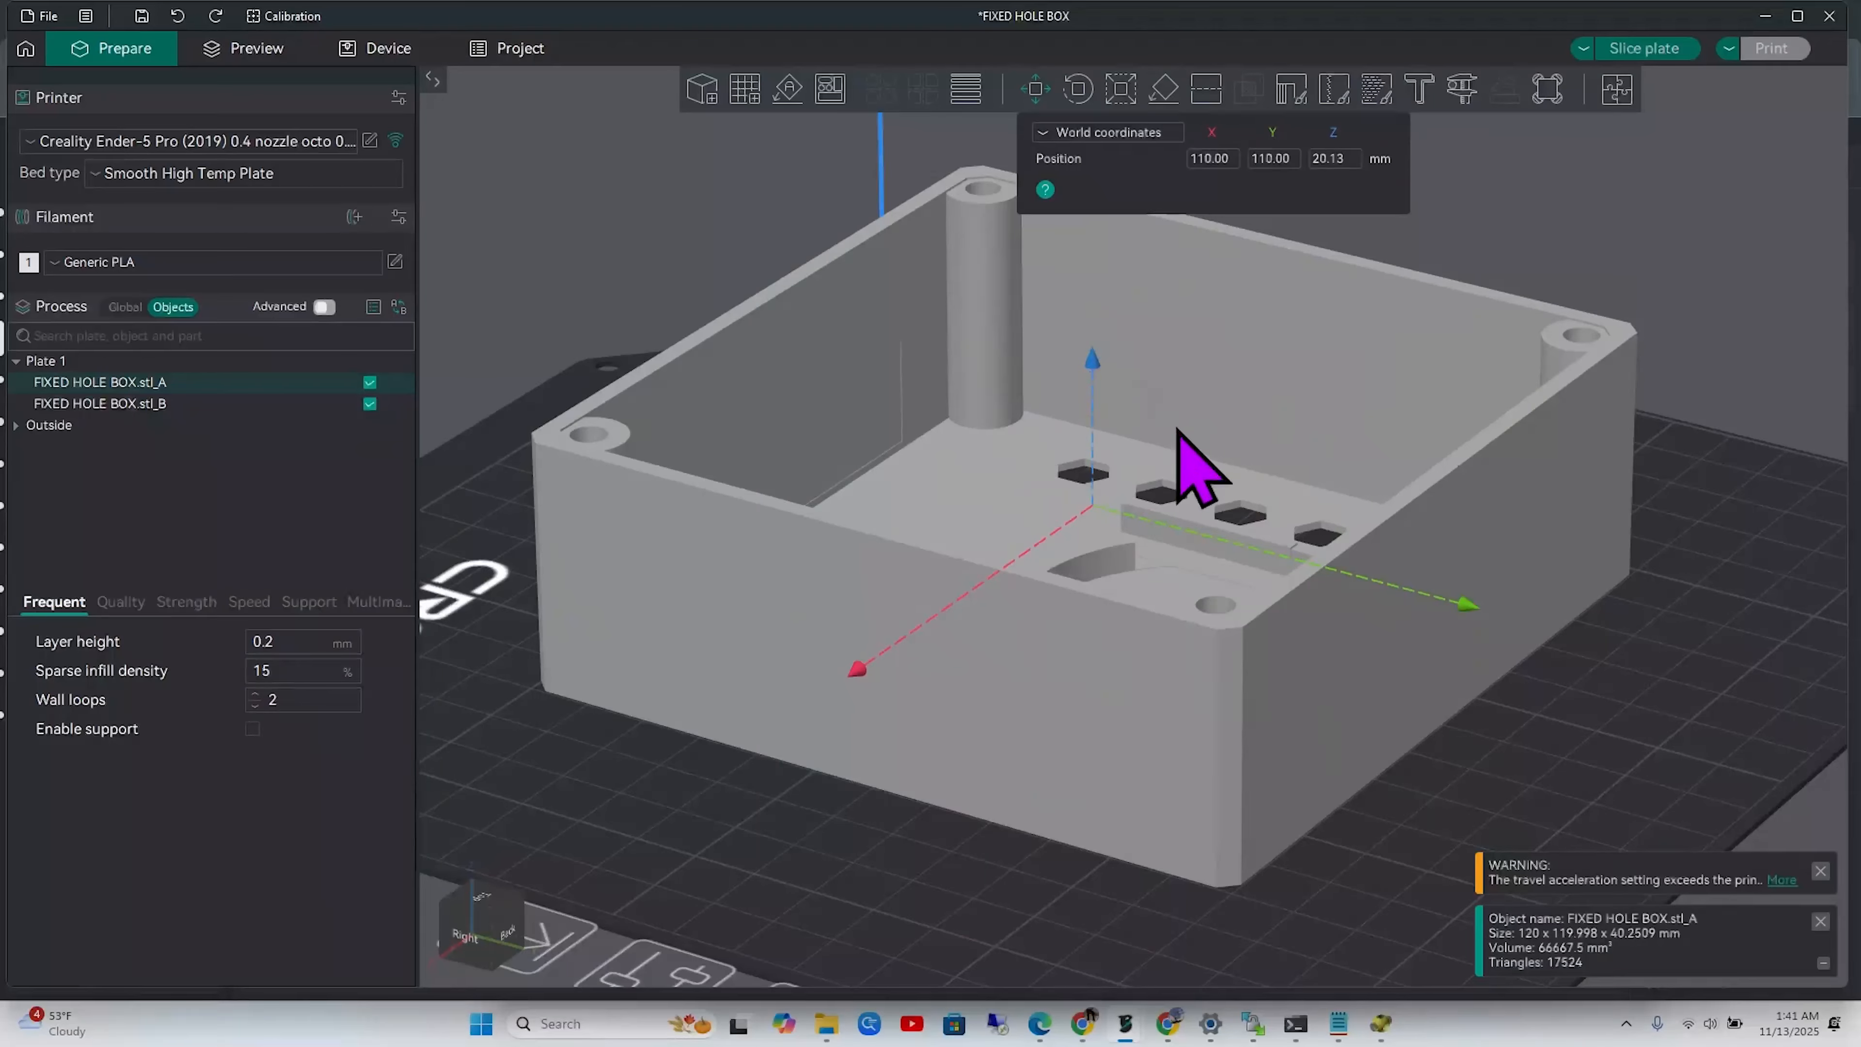
# Box-select both box parts together on the plate
pyautogui.keyDown('shift'); pyautogui.moveTo(1742, 167); pyautogui.dragTo(488, 837); pyautogui.keyUp('shift')
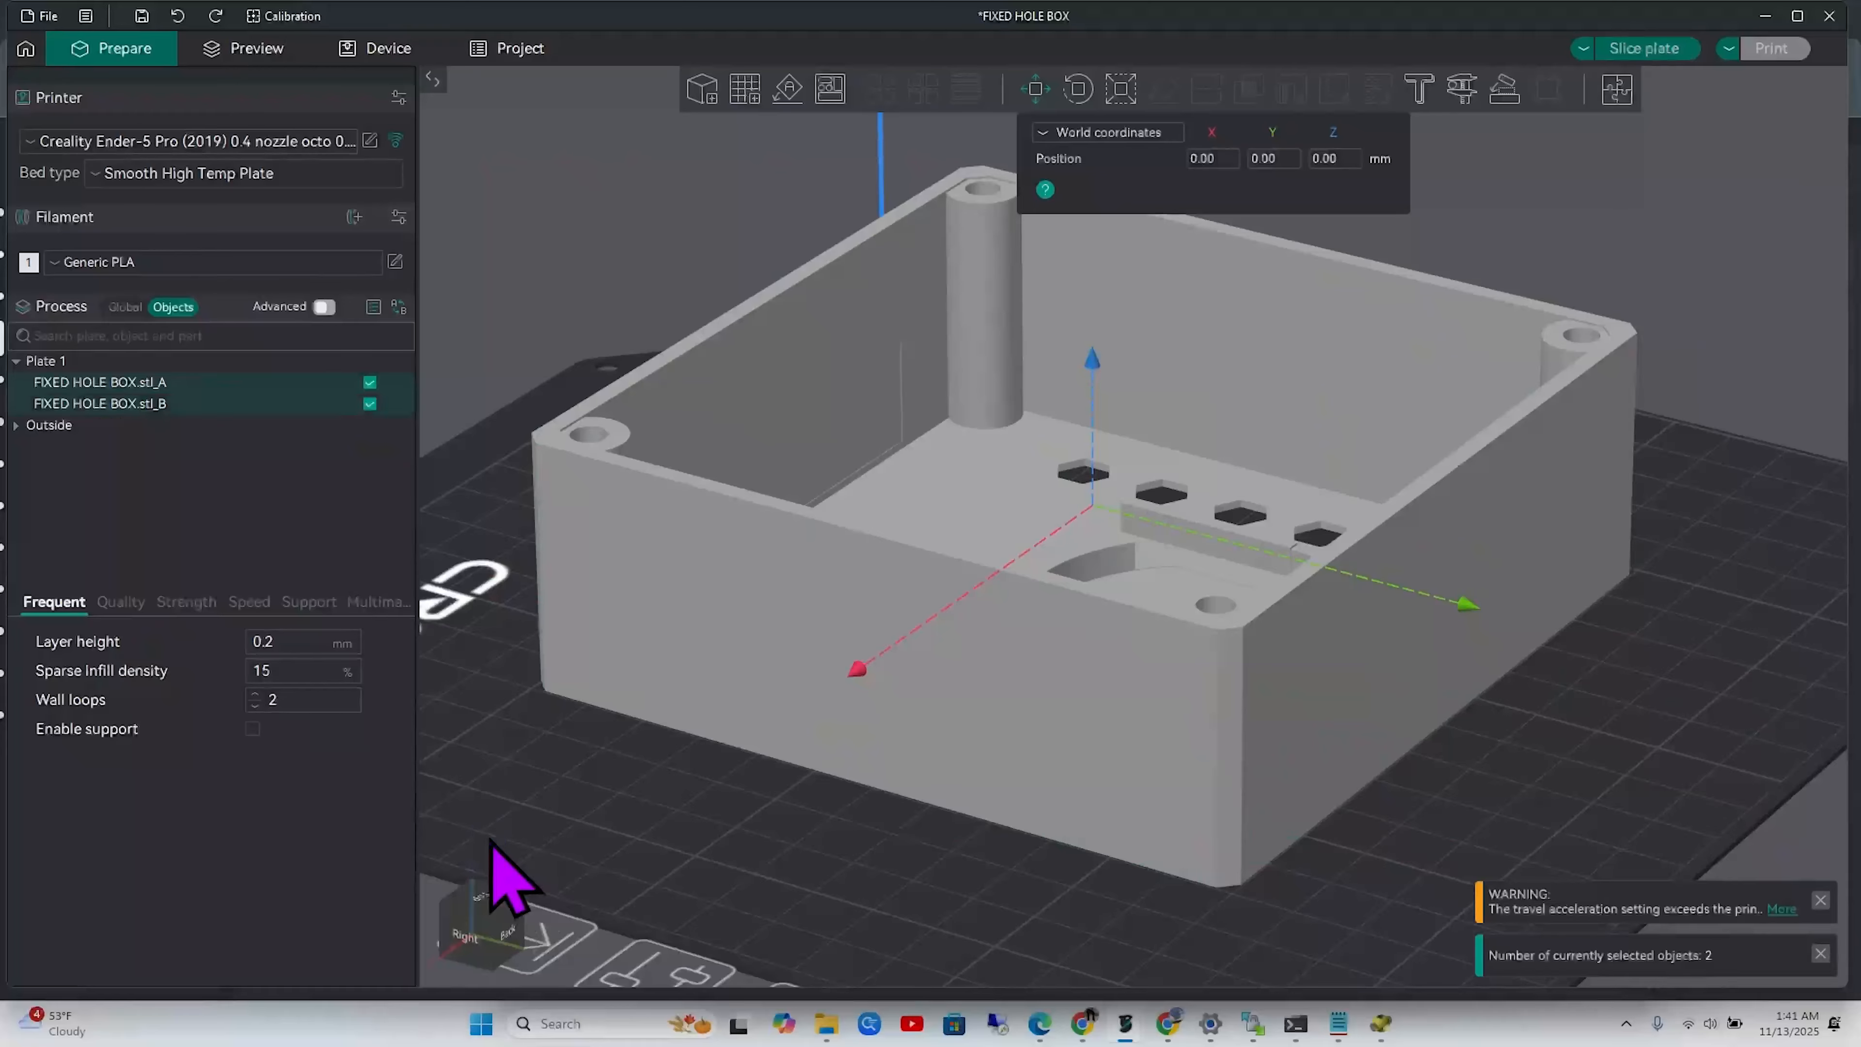
pyautogui.click(1441, 870)
pyautogui.keyDown('shift'); pyautogui.moveTo(1769, 187); pyautogui.dragTo(511, 801); pyautogui.keyUp('shift')
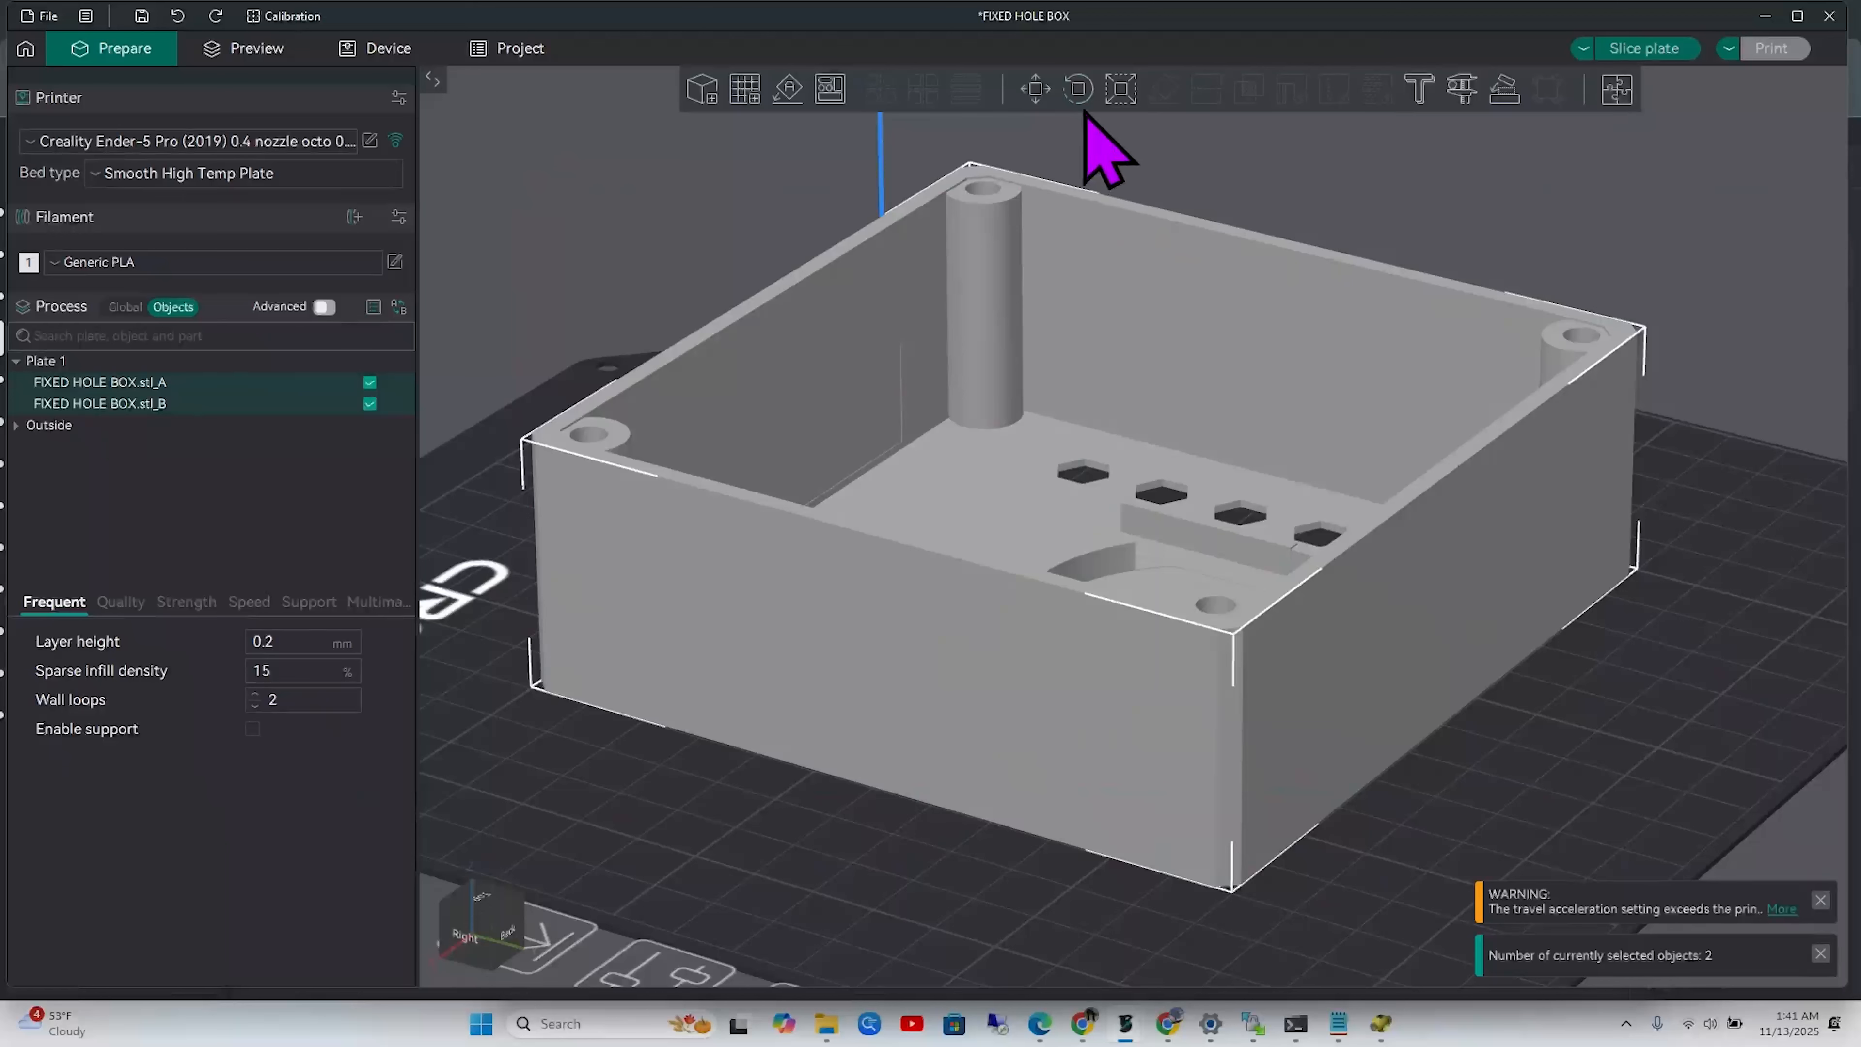
# Rotate both selected halves 90° about X so they stand upright
pyautogui.click(1075, 89)
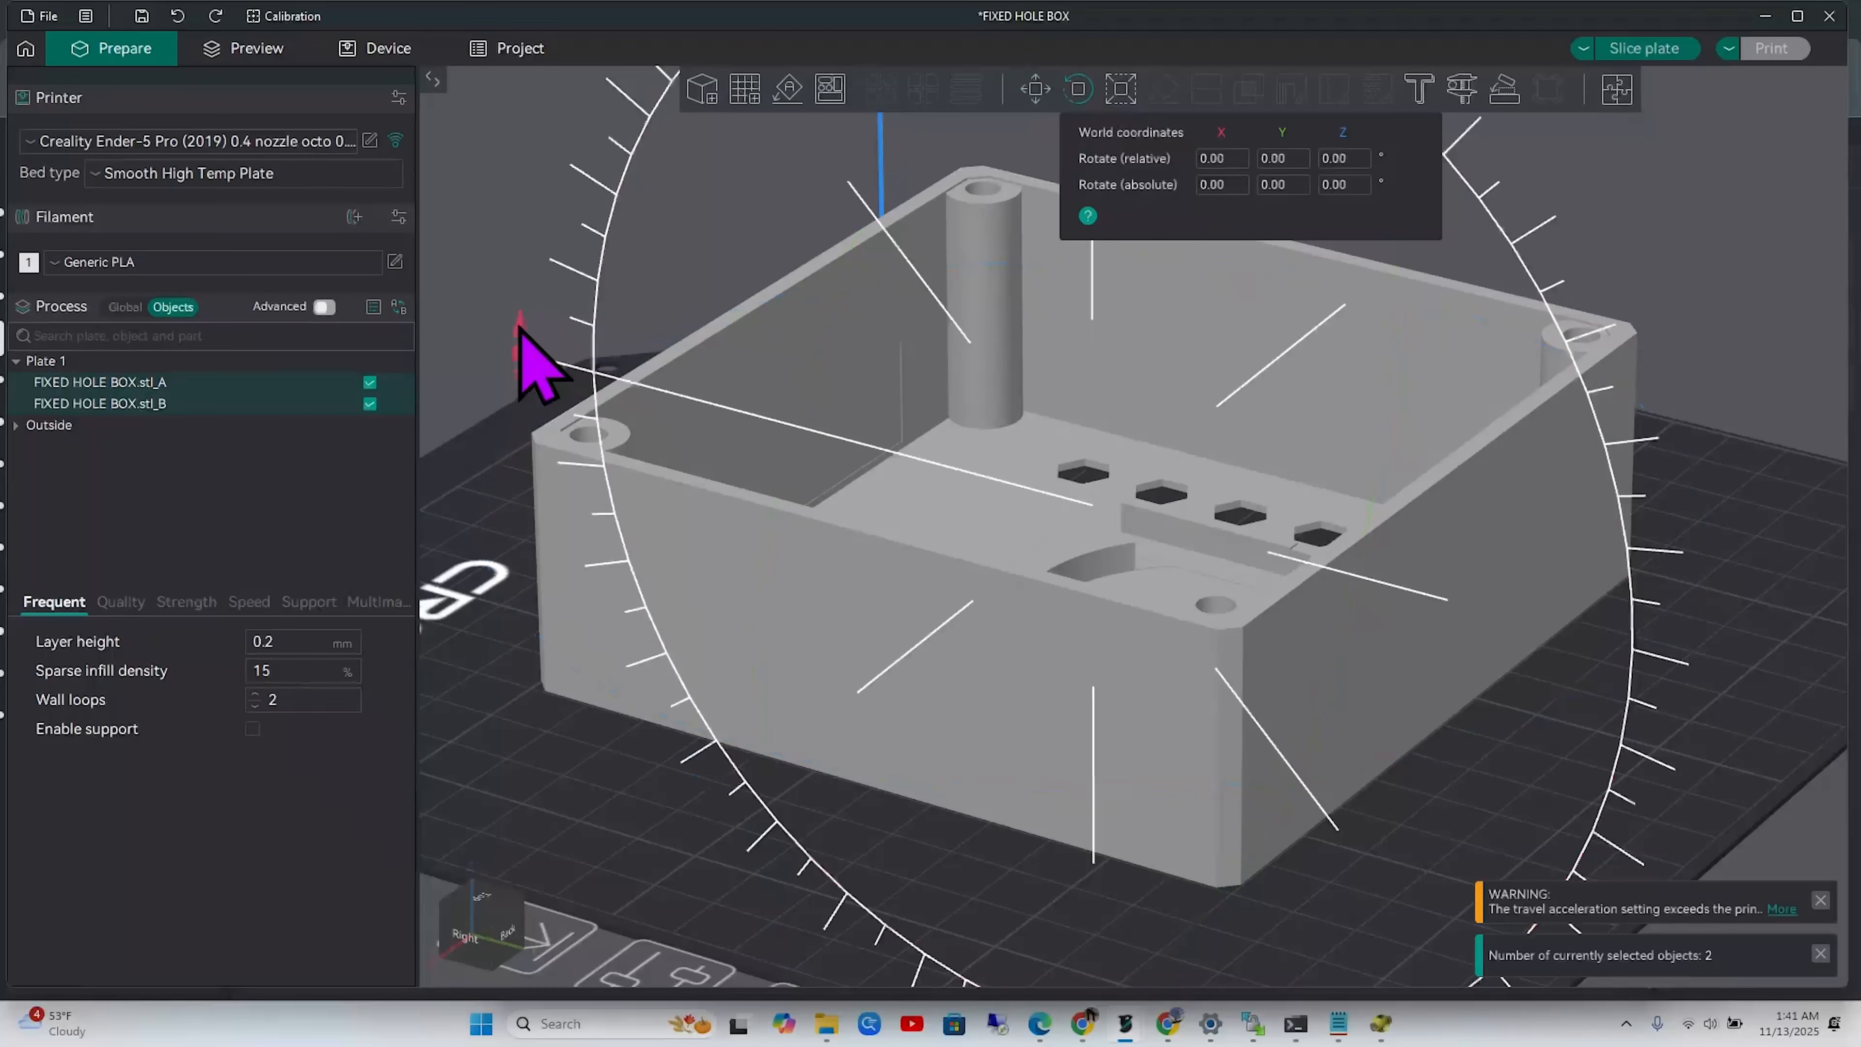
pyautogui.click(1222, 158)
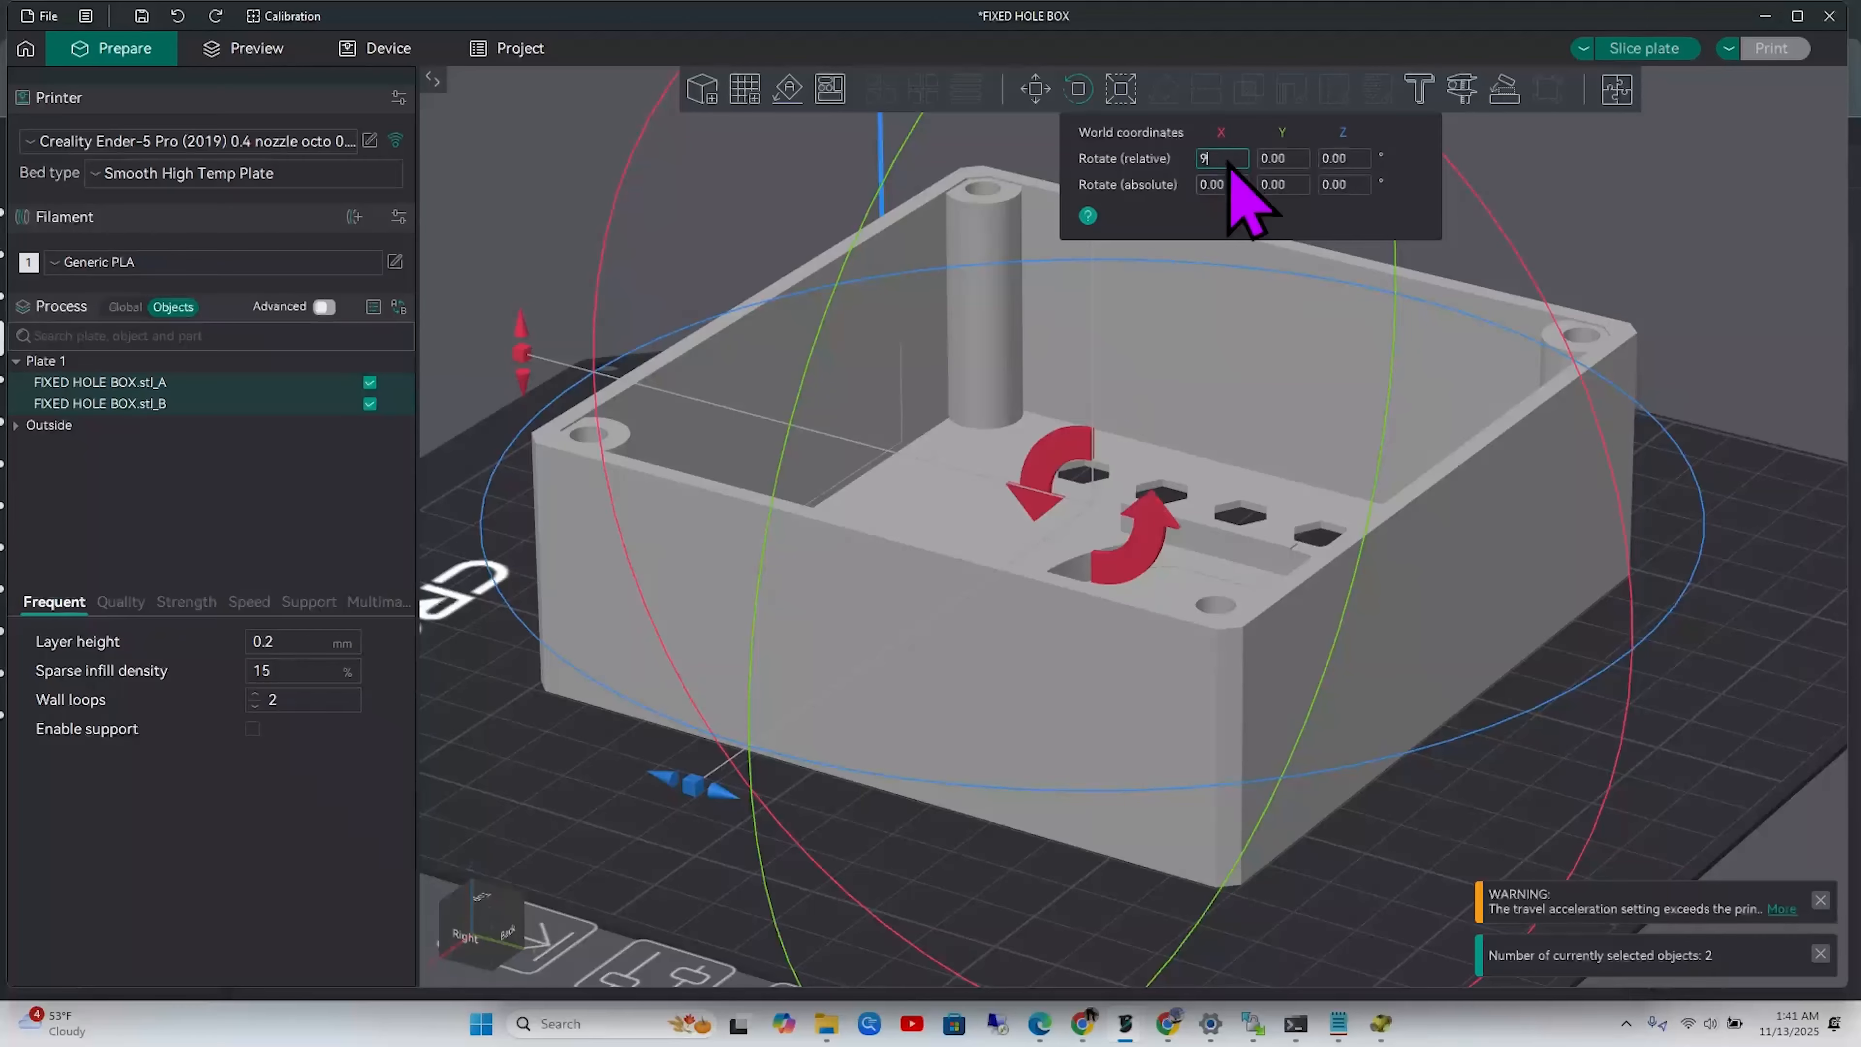
pyautogui.press('Return')
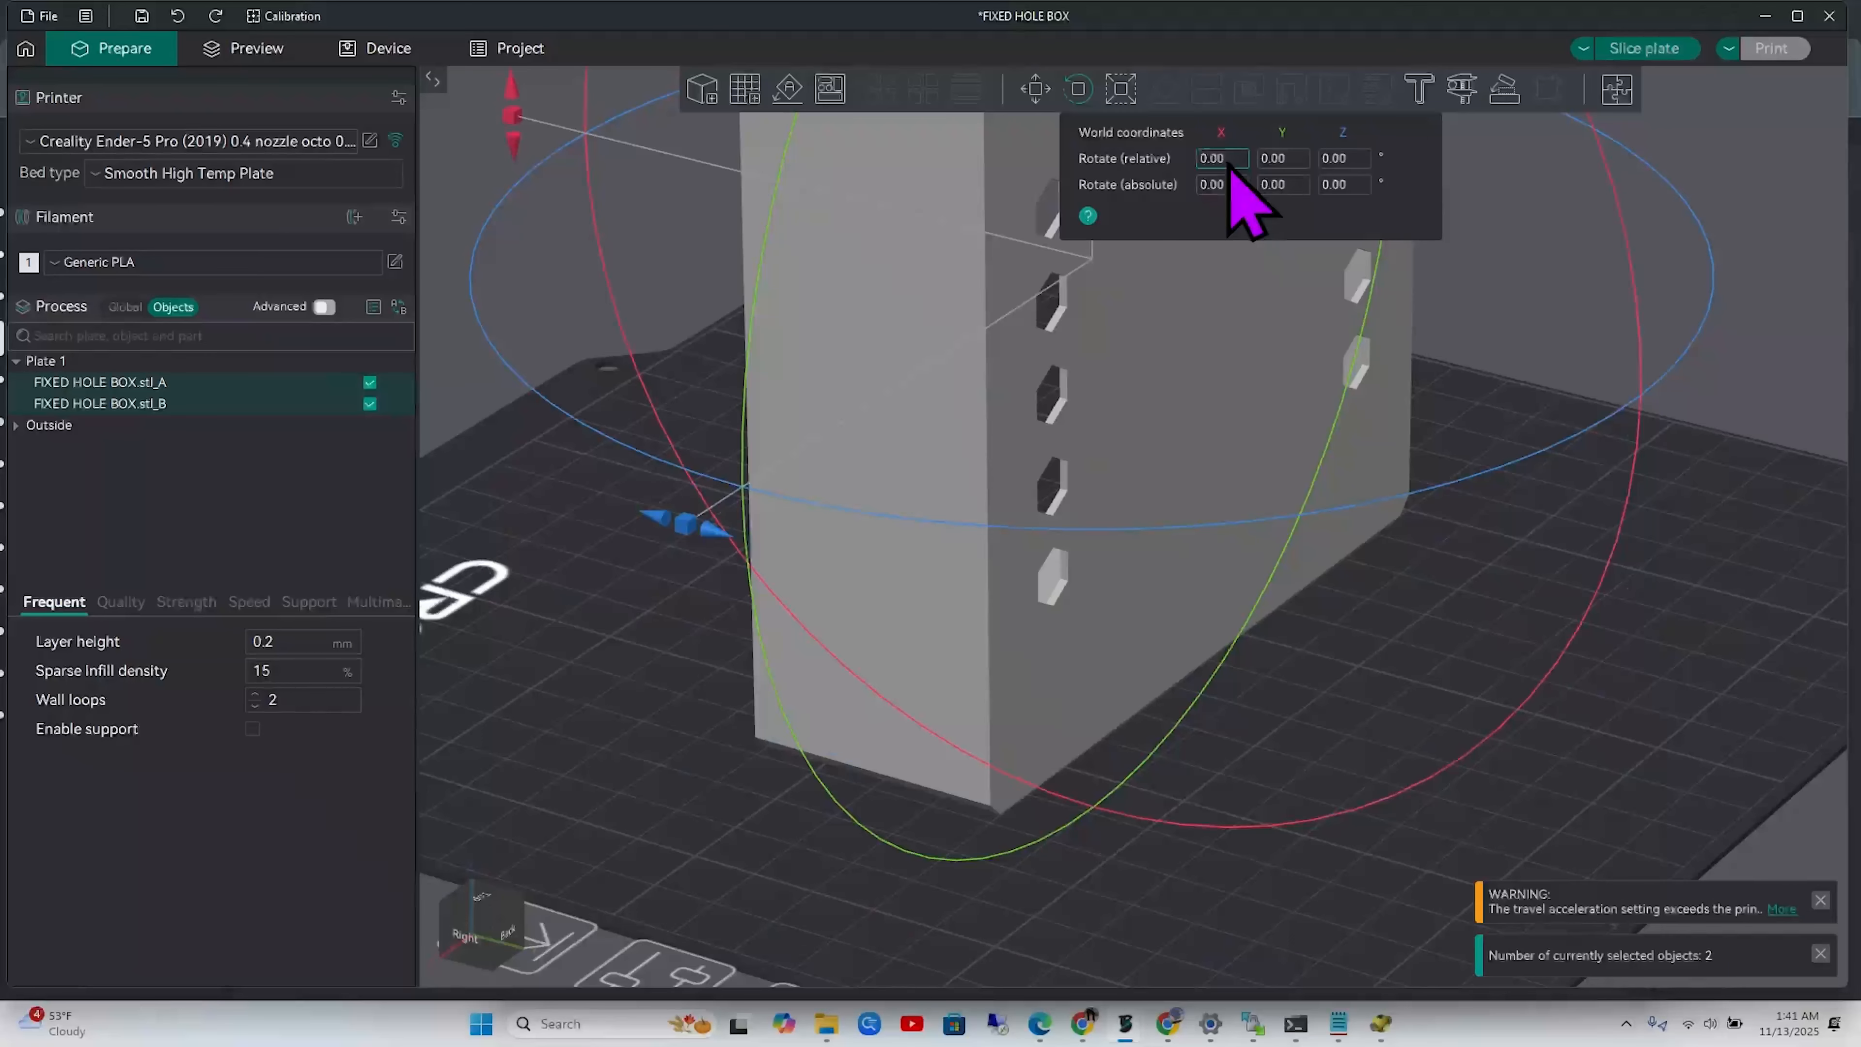
pyautogui.moveTo(1346, 865); pyautogui.dragTo(1425, 824)
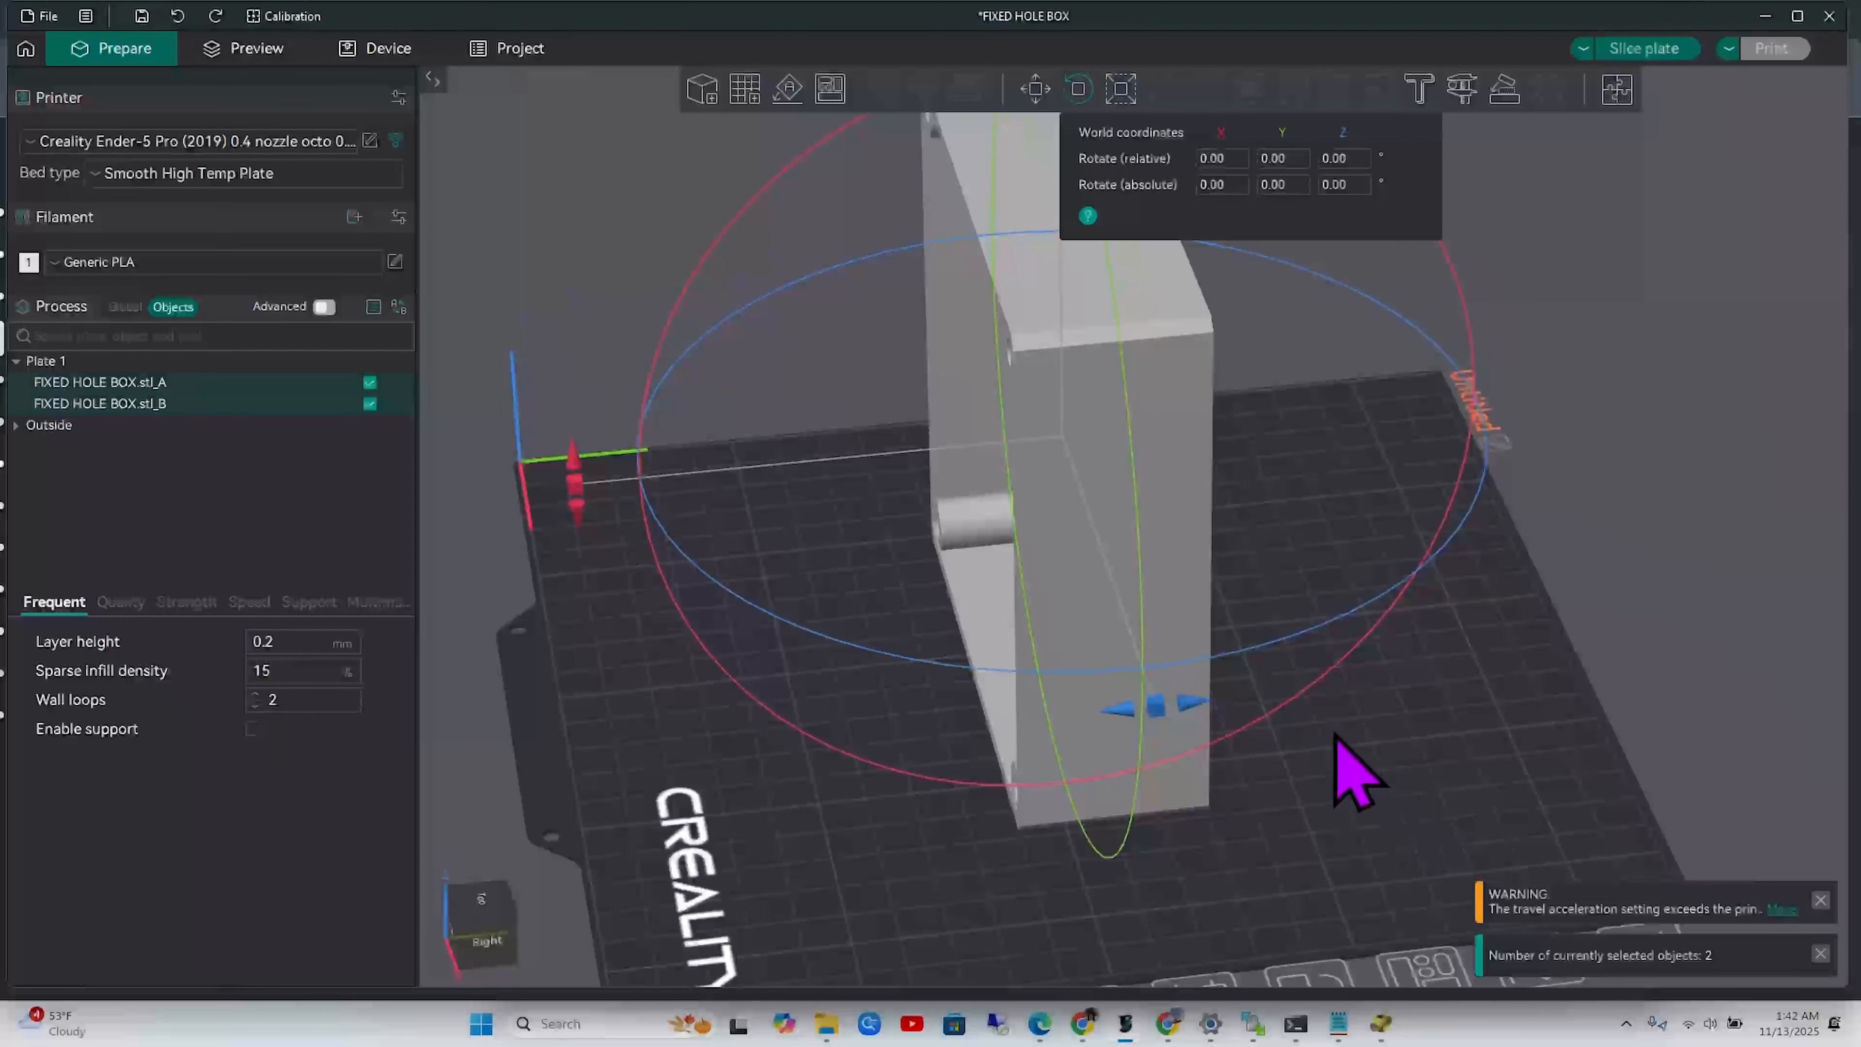
# Check each half in the object list, then select both halves together
pyautogui.click(195, 405)
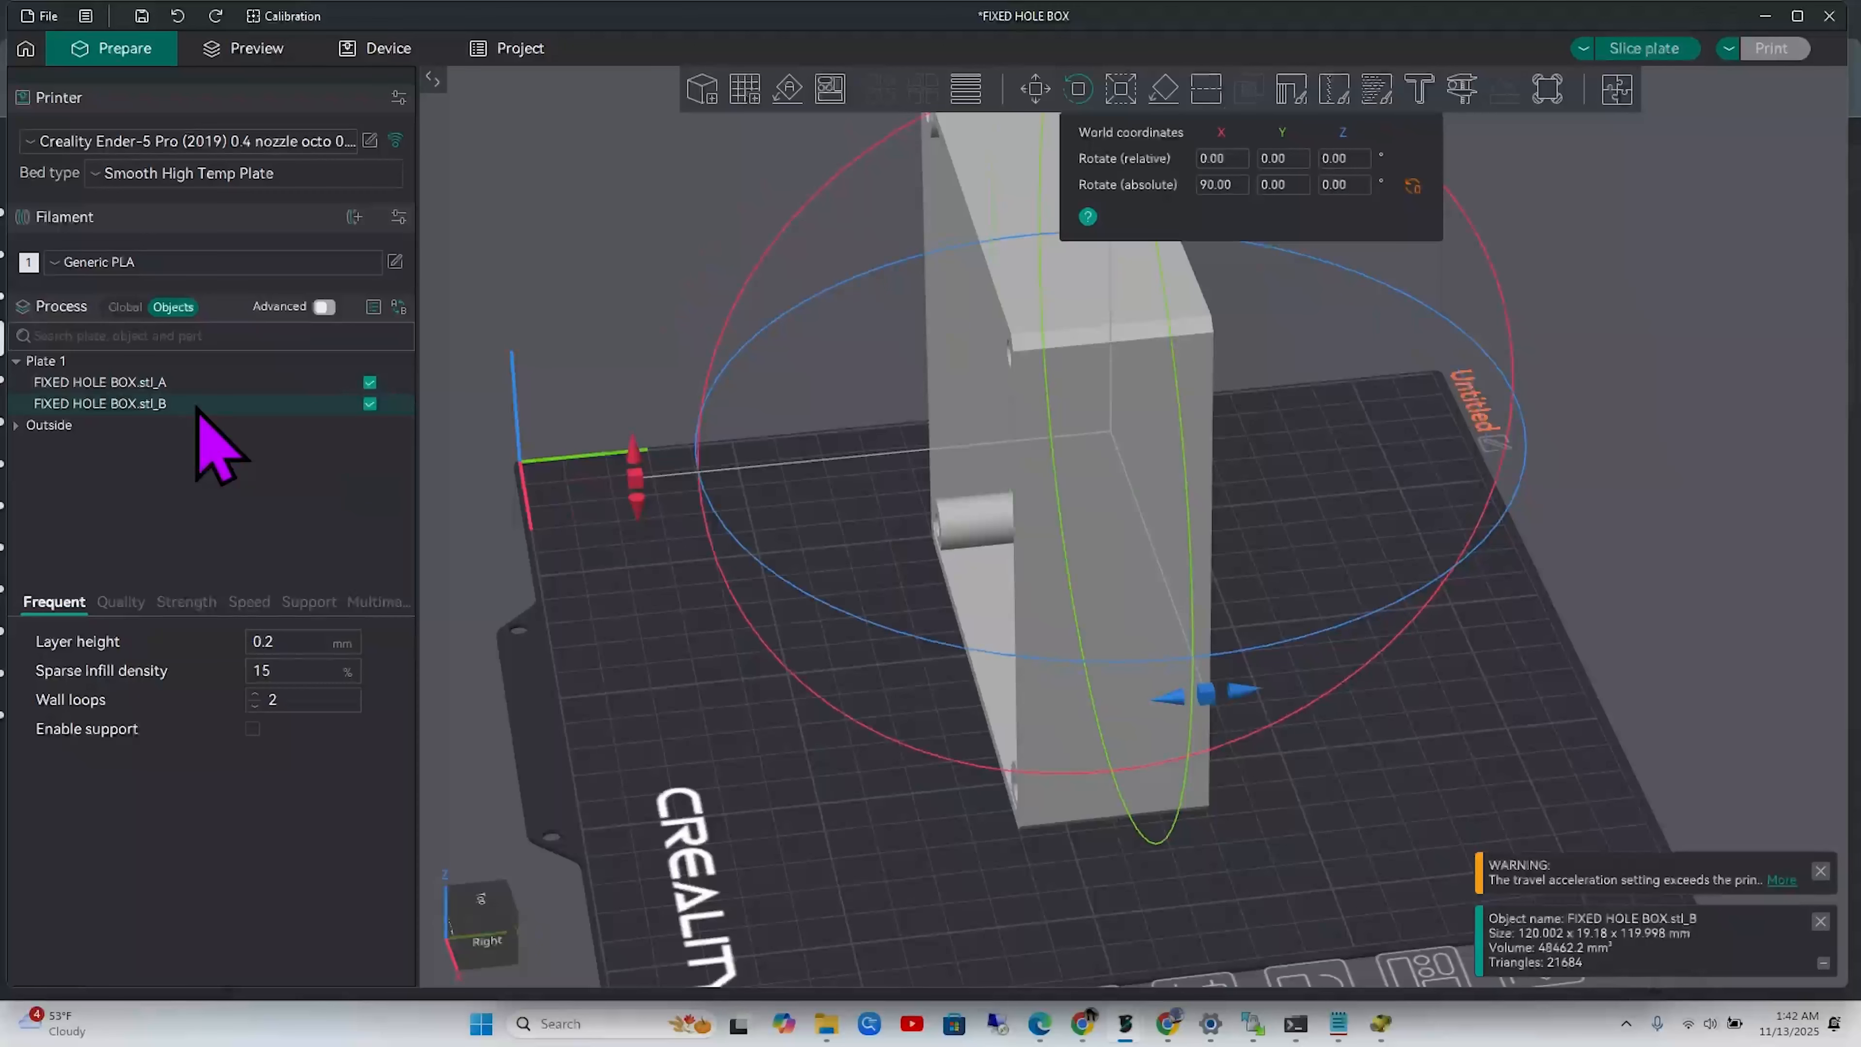
pyautogui.click(1435, 748)
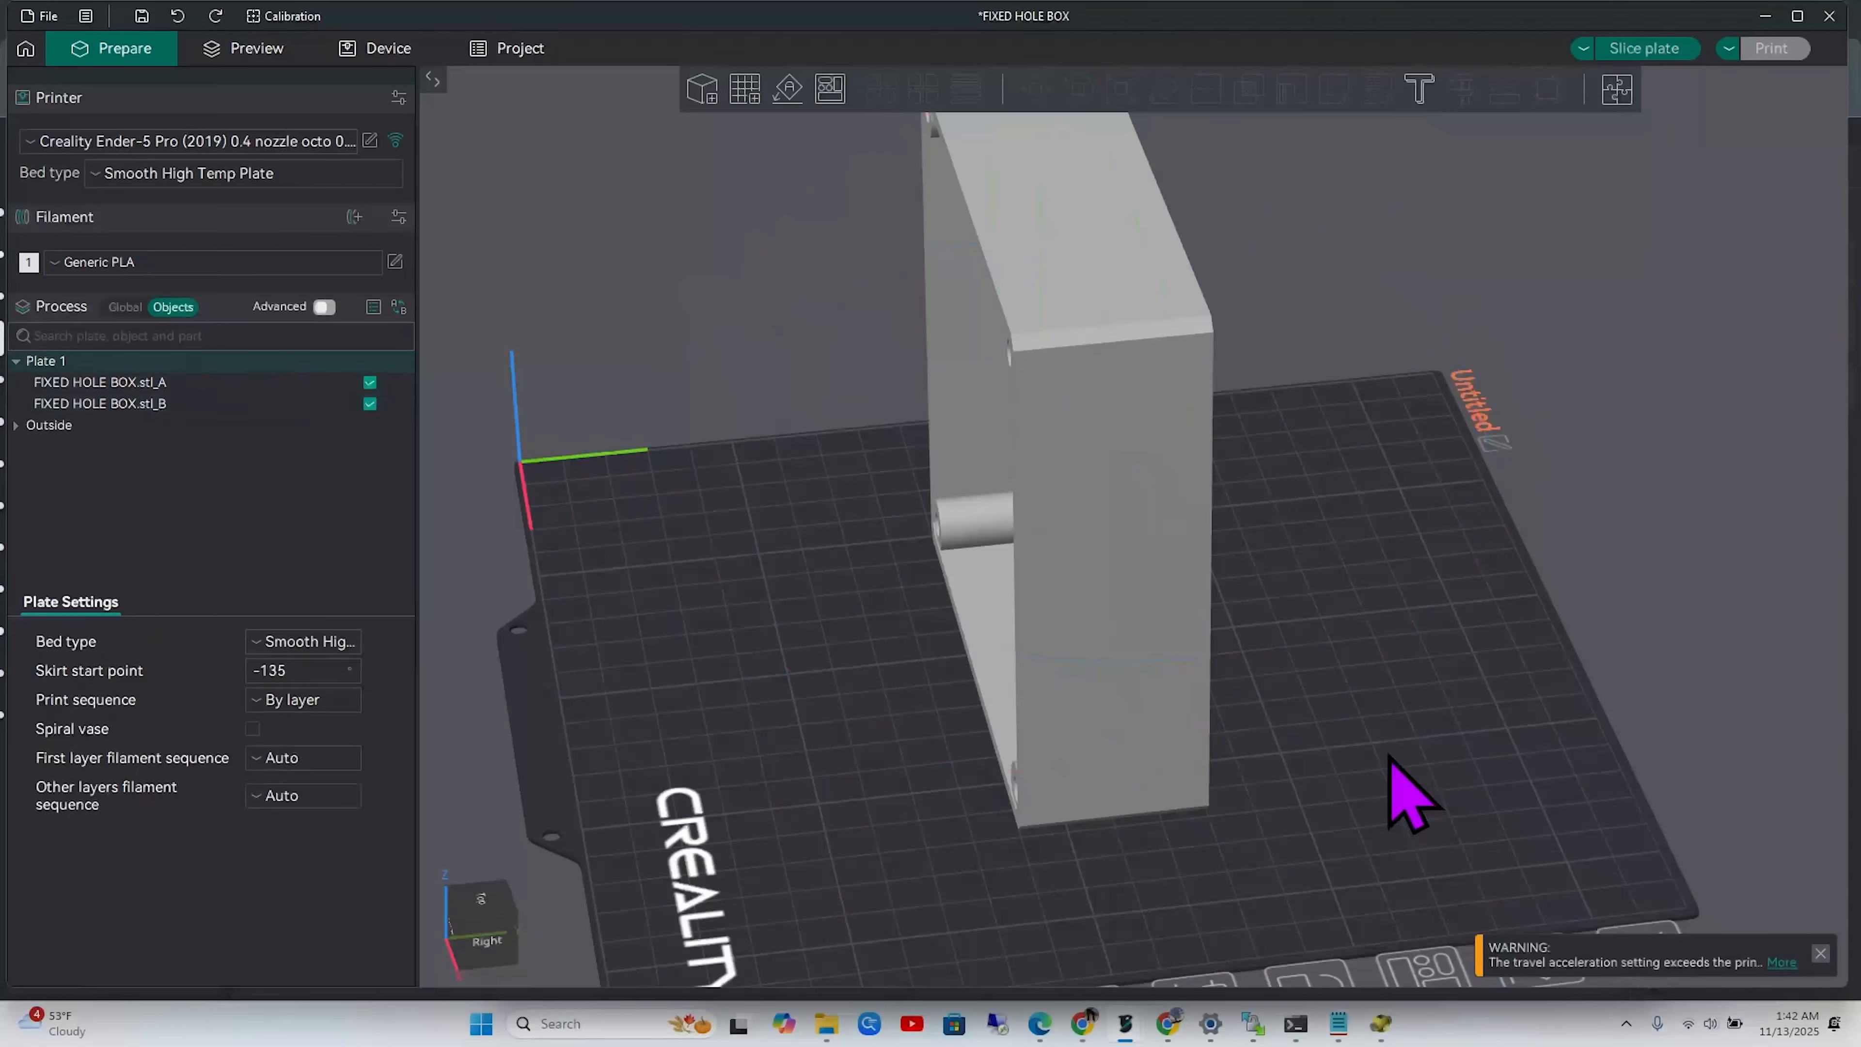
pyautogui.click(1099, 616)
pyautogui.click(220, 392)
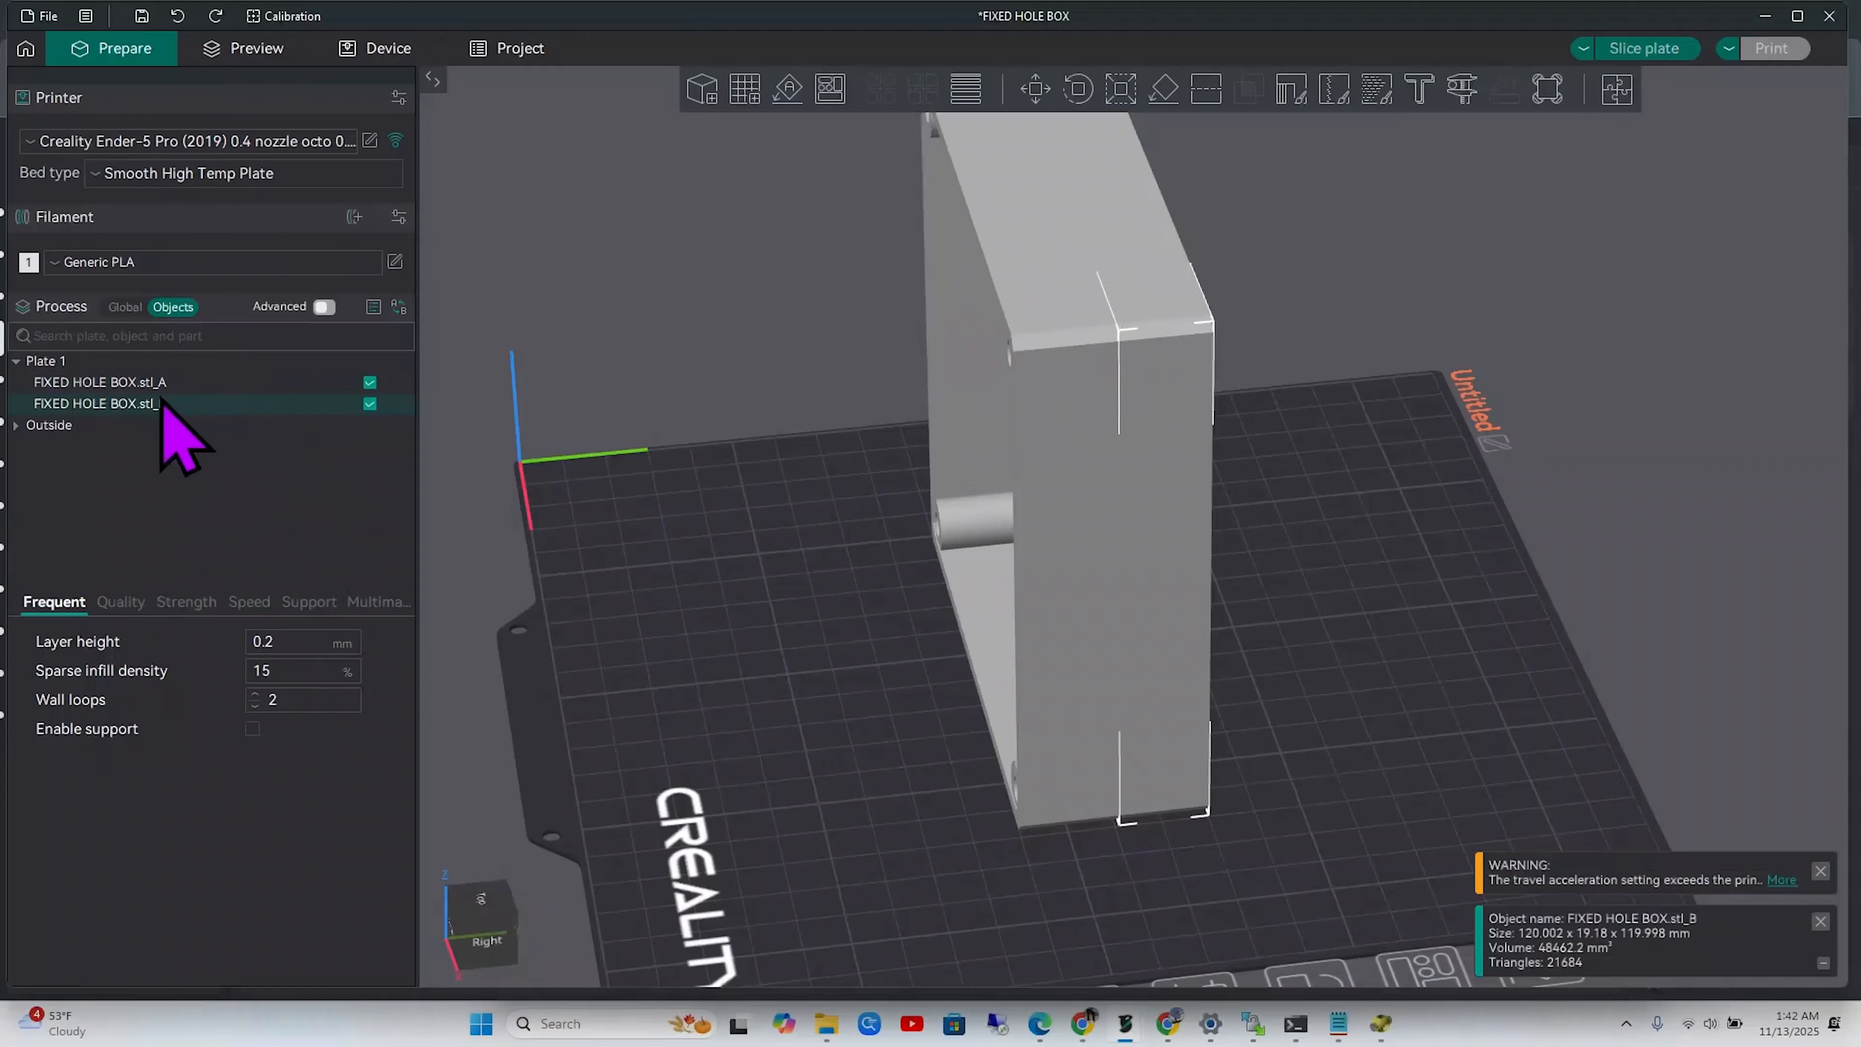
pyautogui.keyDown('ctrl'); pyautogui.click(192, 383); pyautogui.keyUp('ctrl')
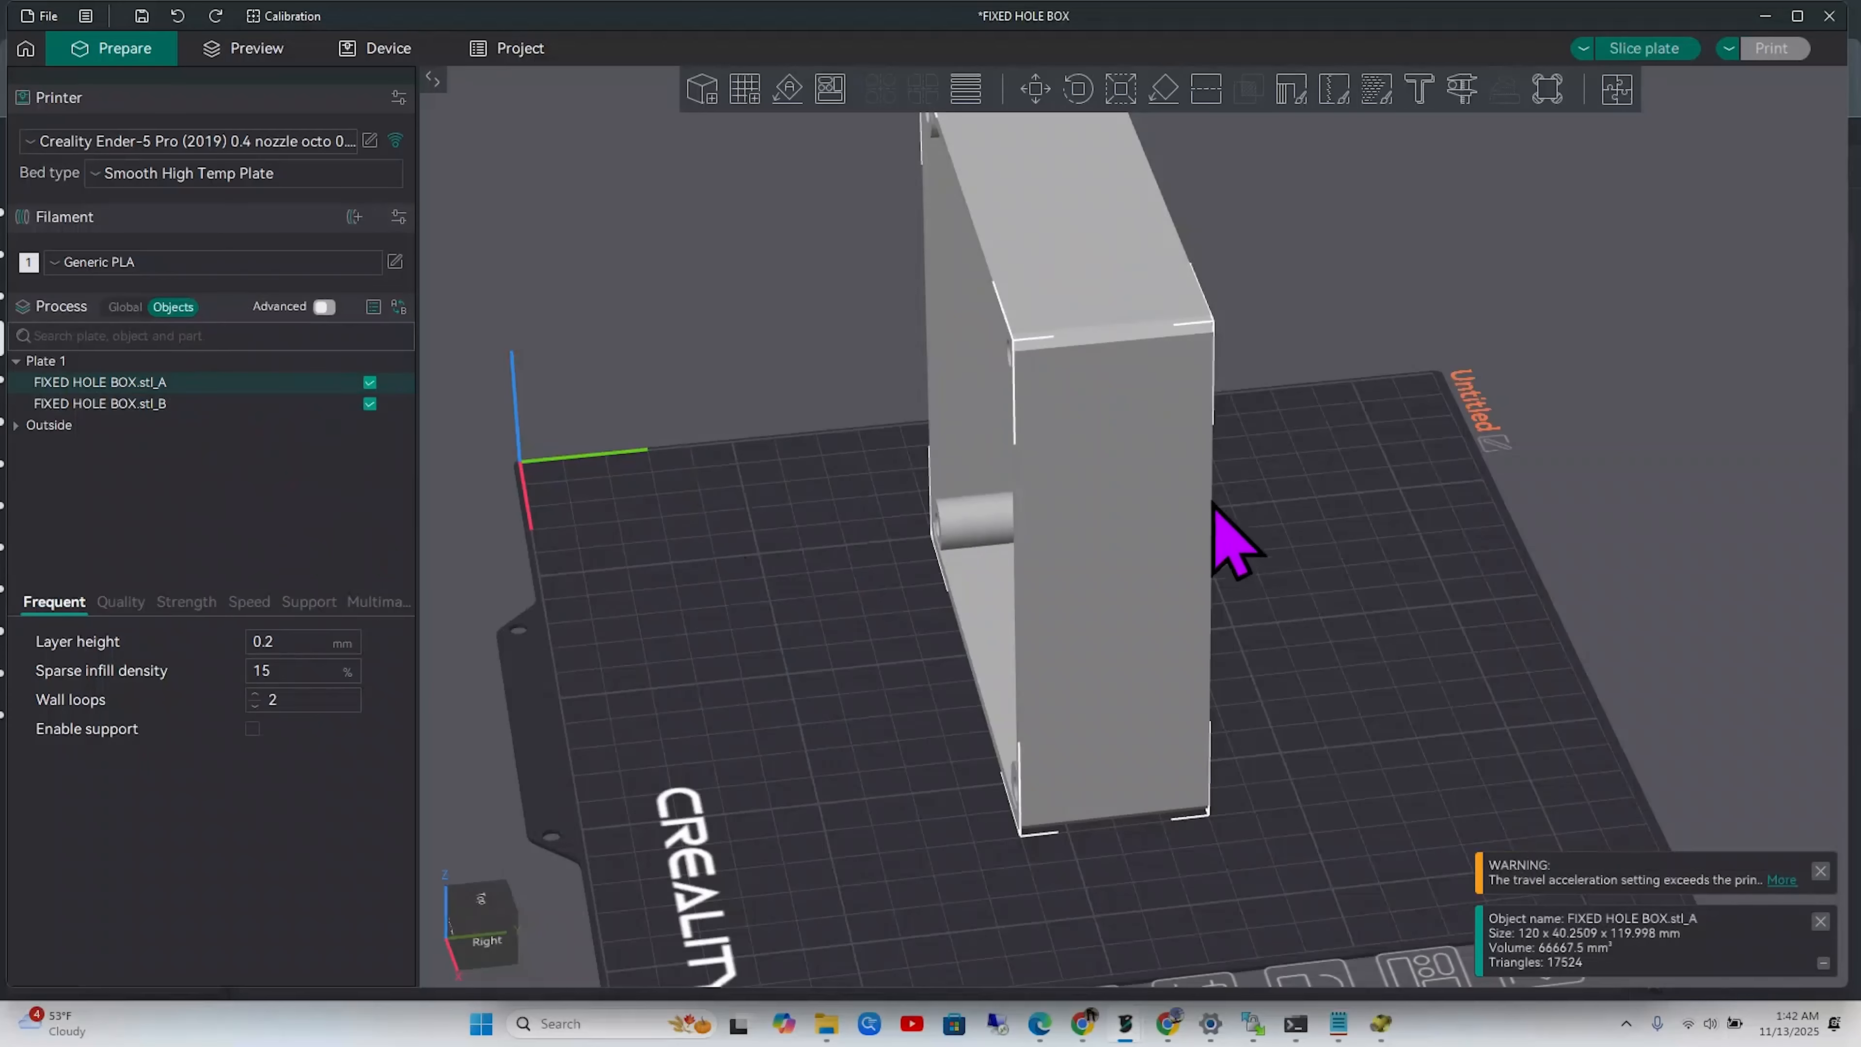
# Slide FIXED HOLE BOX.stl_A along Y to 90.83 mm with the Move tool
pyautogui.moveTo(1309, 620); pyautogui.dragTo(1312, 628)
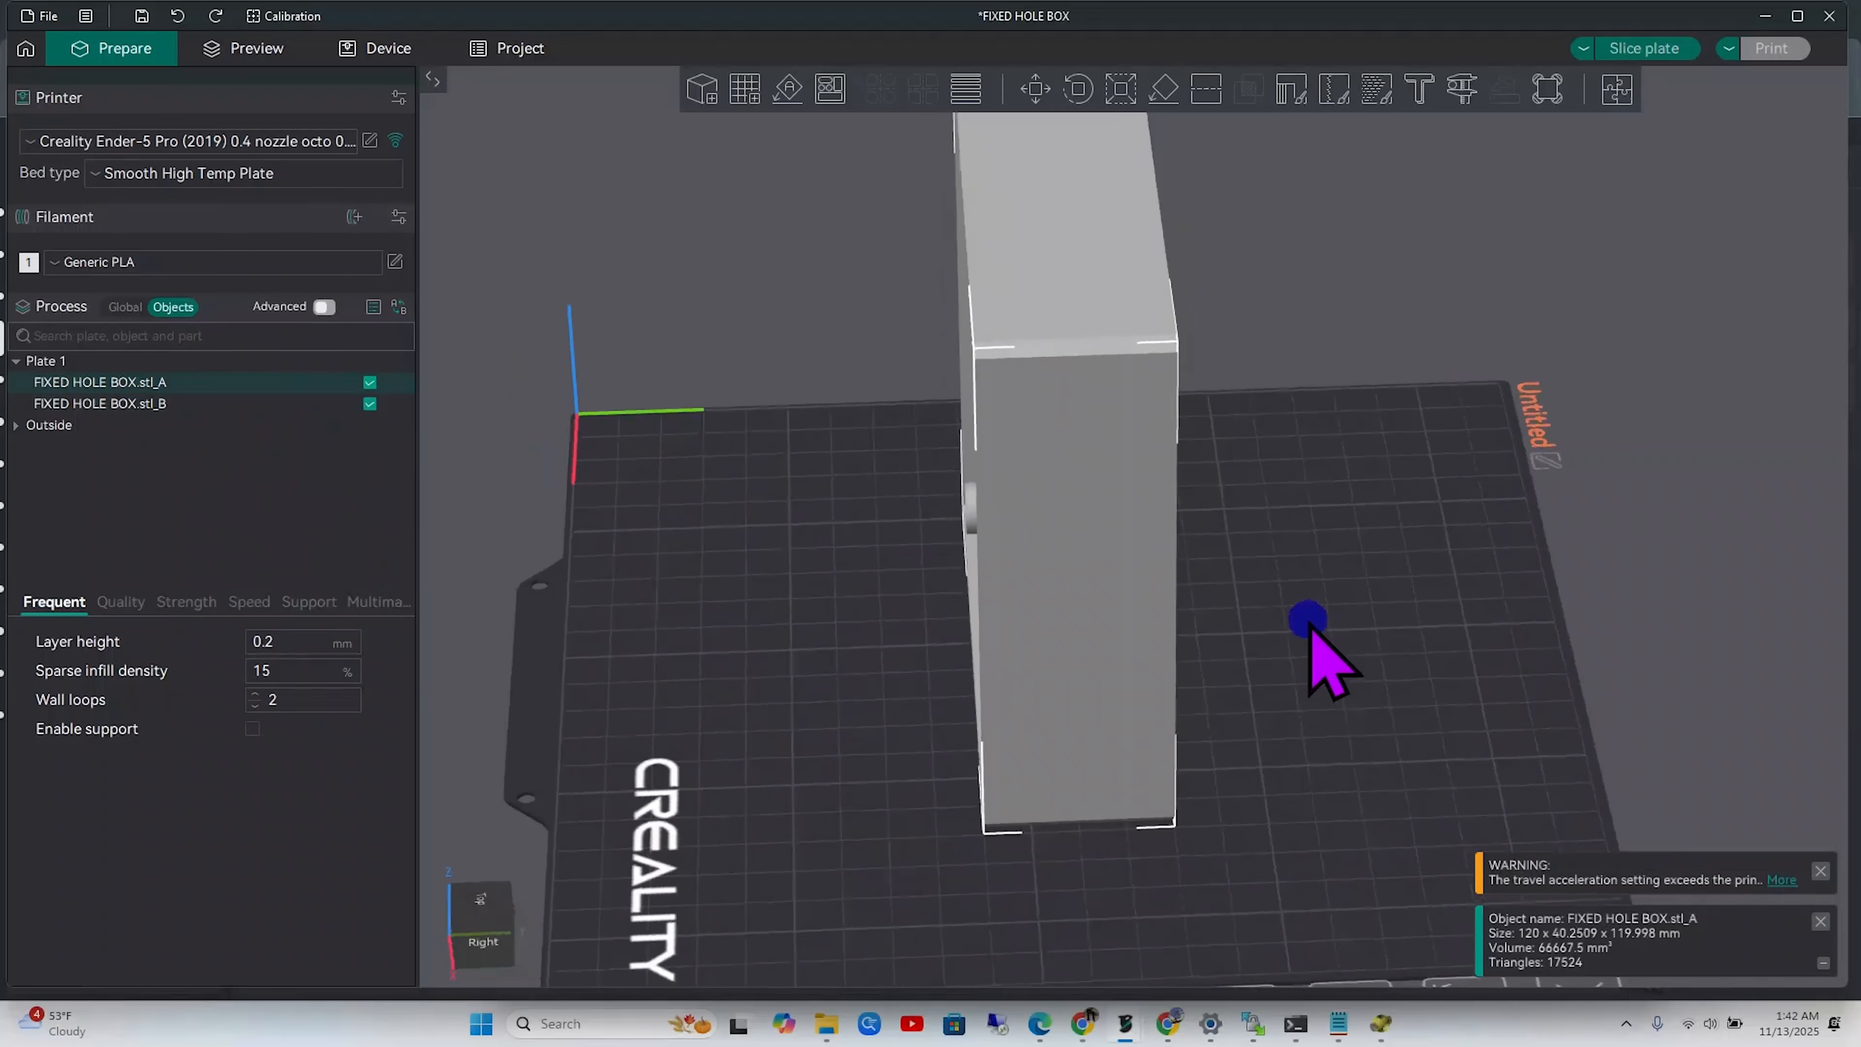
pyautogui.click(1037, 105)
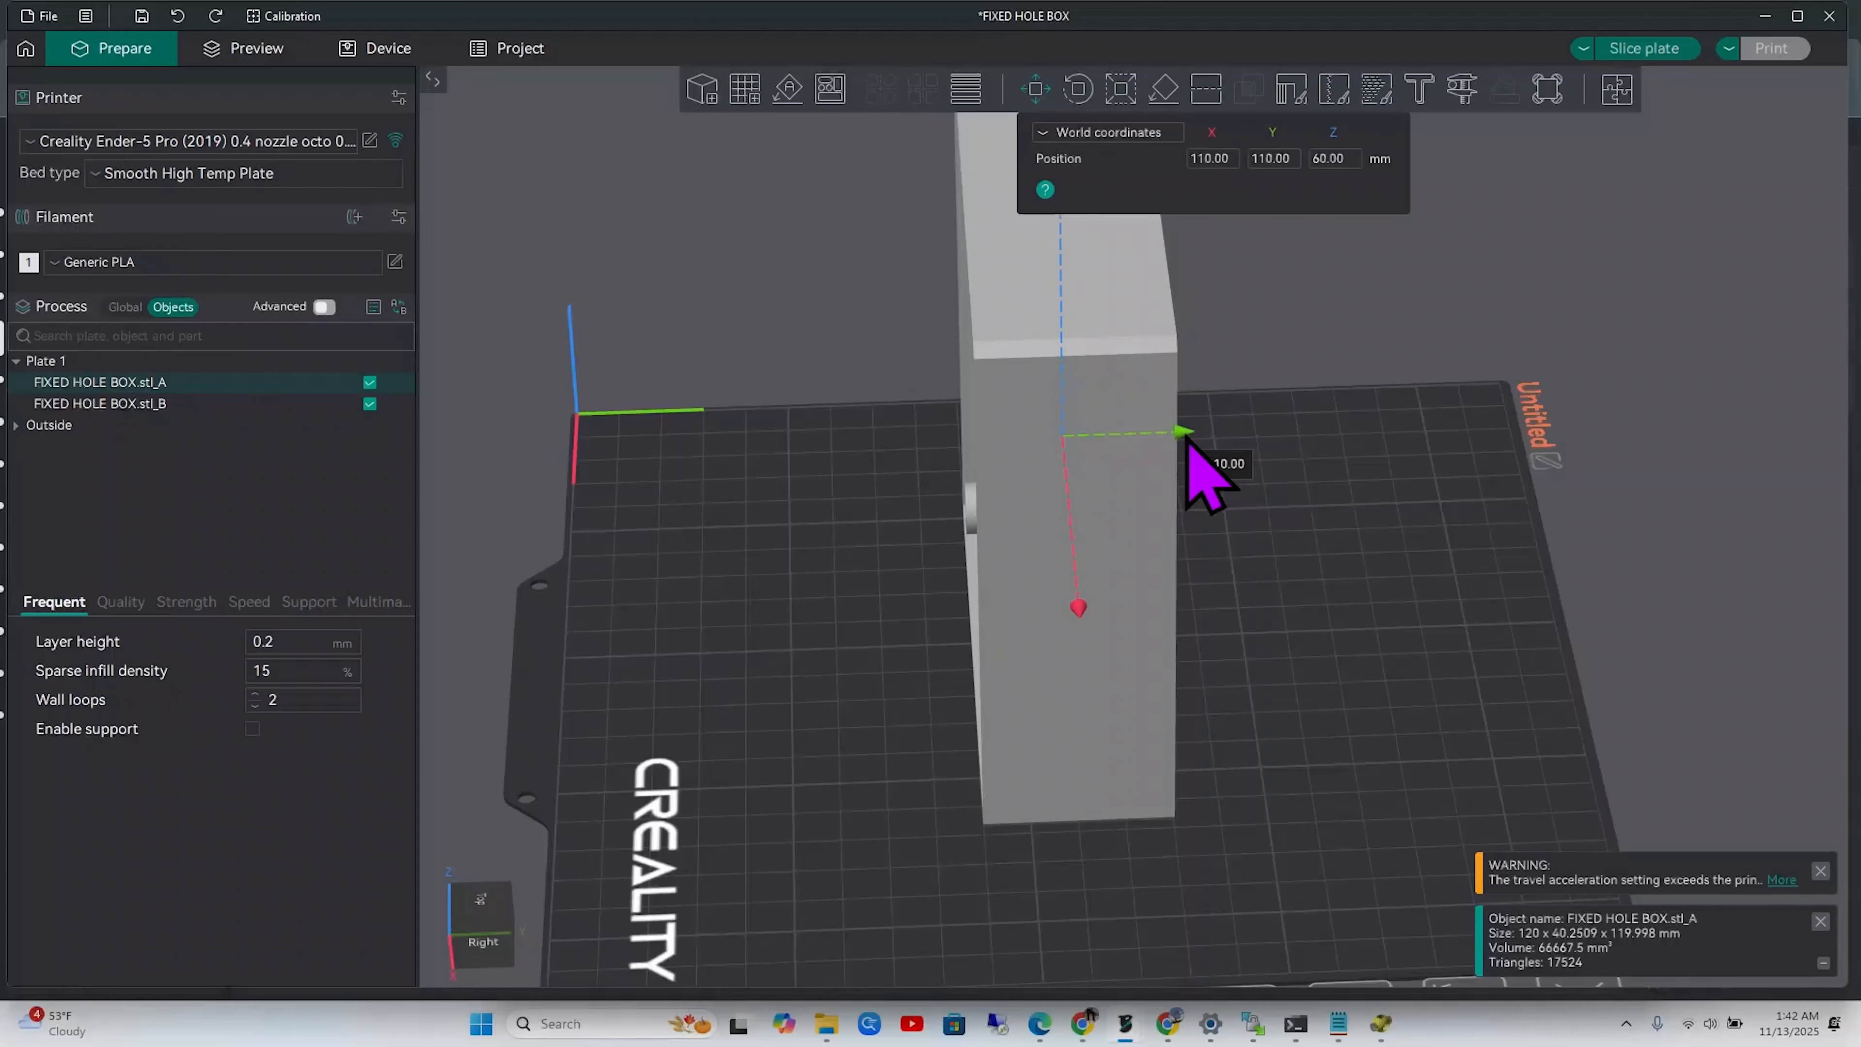
pyautogui.moveTo(1186, 438); pyautogui.dragTo(1088, 472)
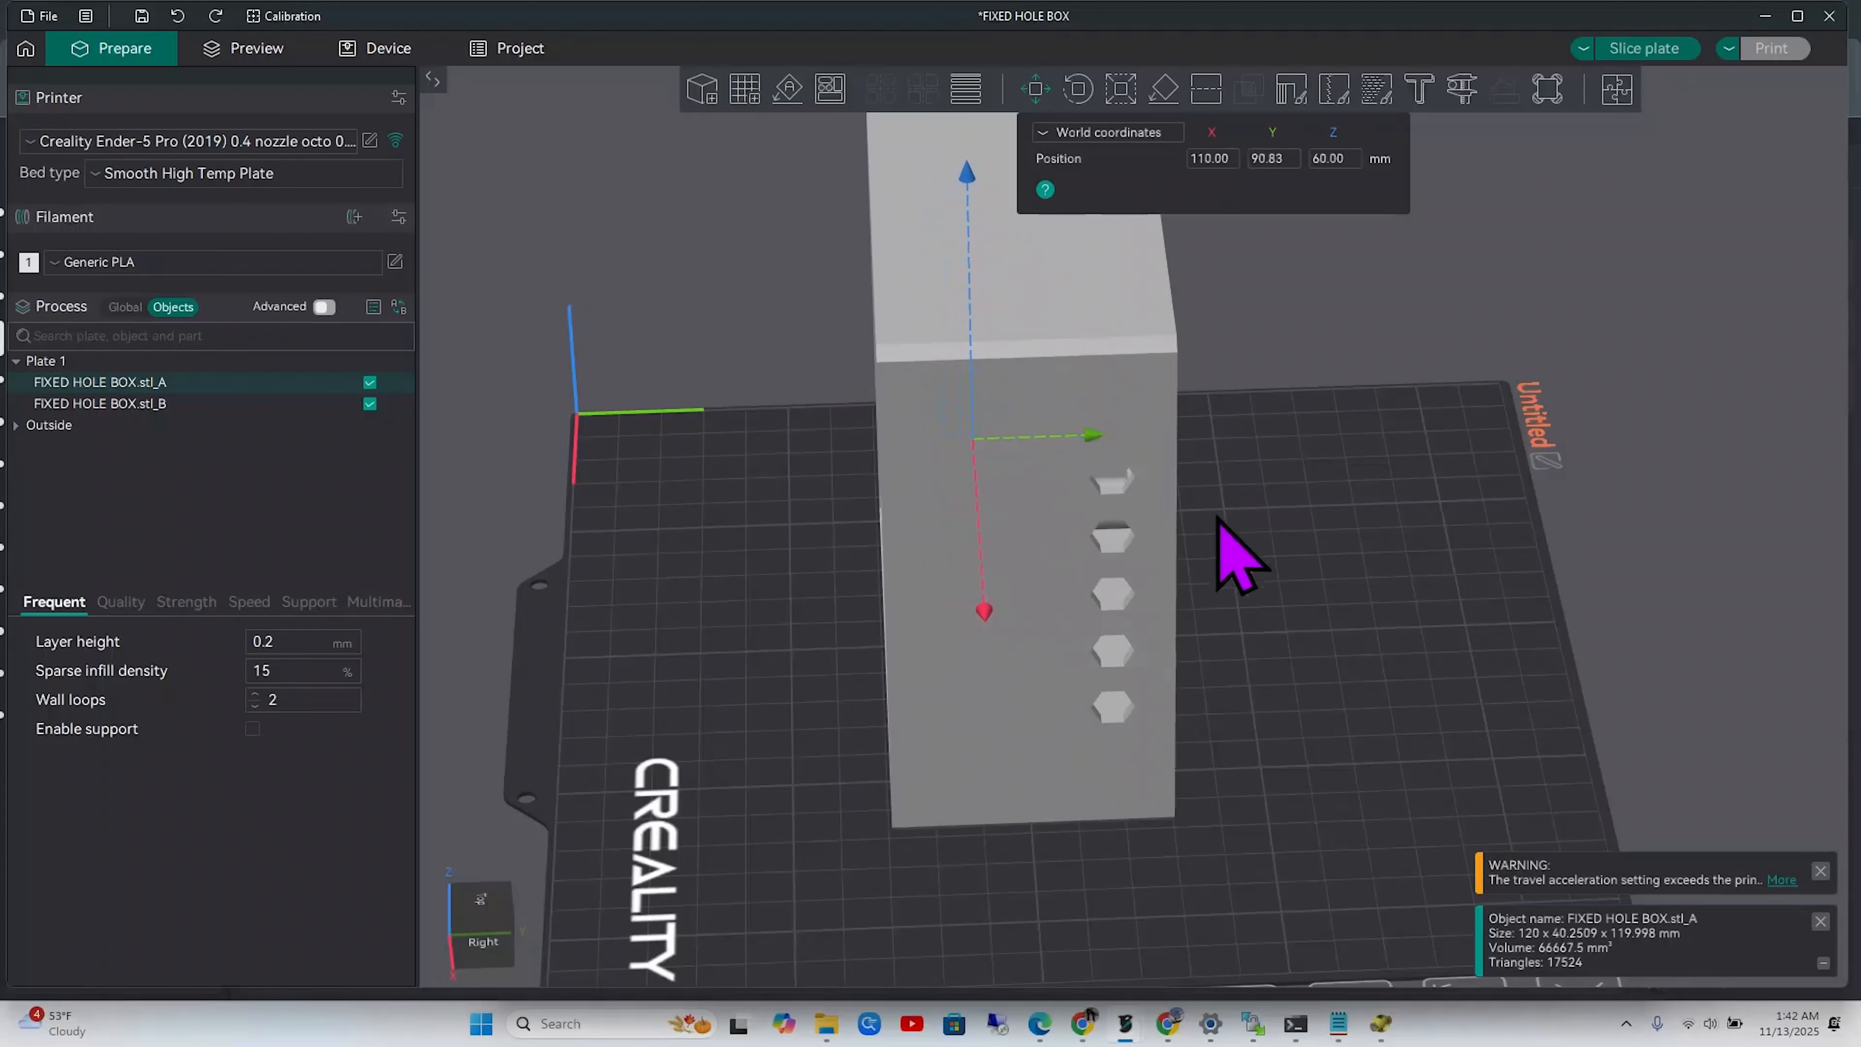
# Box-select both box halves on the bed
pyautogui.moveTo(1222, 548); pyautogui.dragTo(1220, 591)
pyautogui.click(1271, 591)
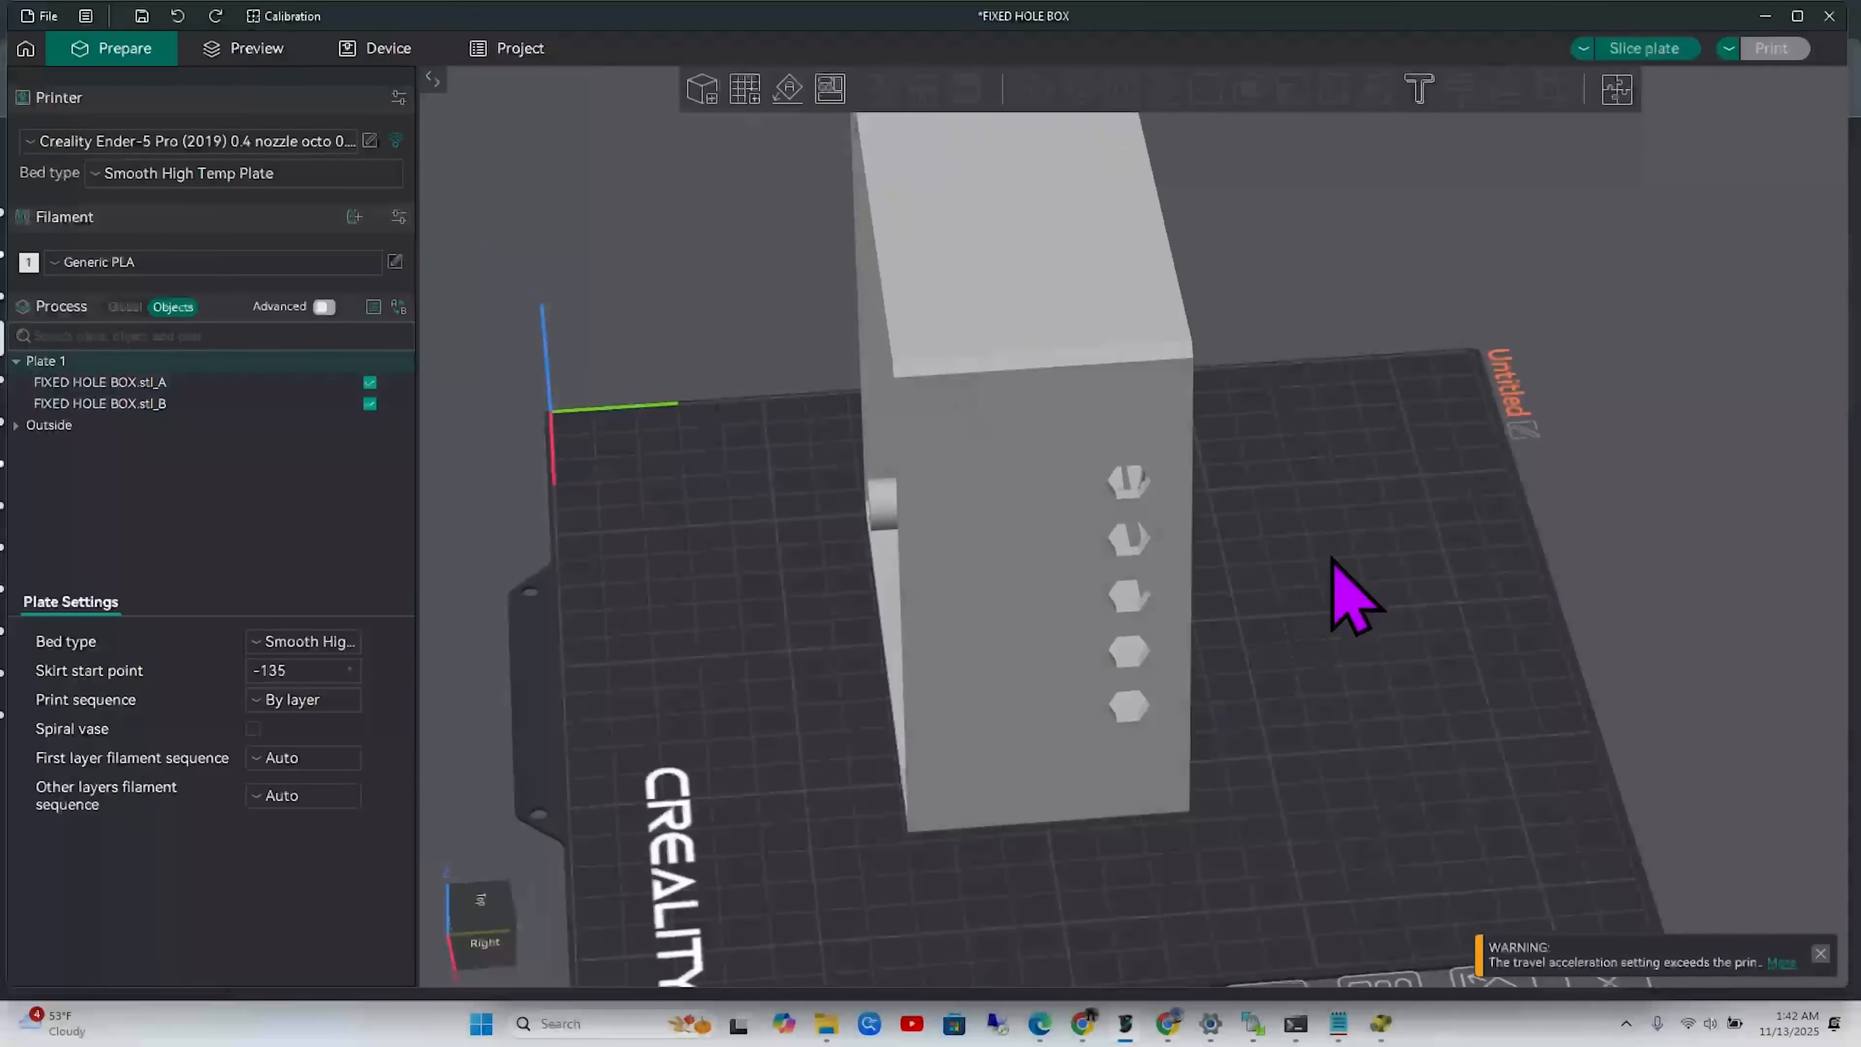
pyautogui.click(1379, 196)
pyautogui.keyDown('shift'); pyautogui.moveTo(1380, 195); pyautogui.dragTo(781, 760); pyautogui.keyUp('shift')
# Combine both halves into an Assembly and auto-orient it open side up
pyautogui.rightClick(1031, 542)
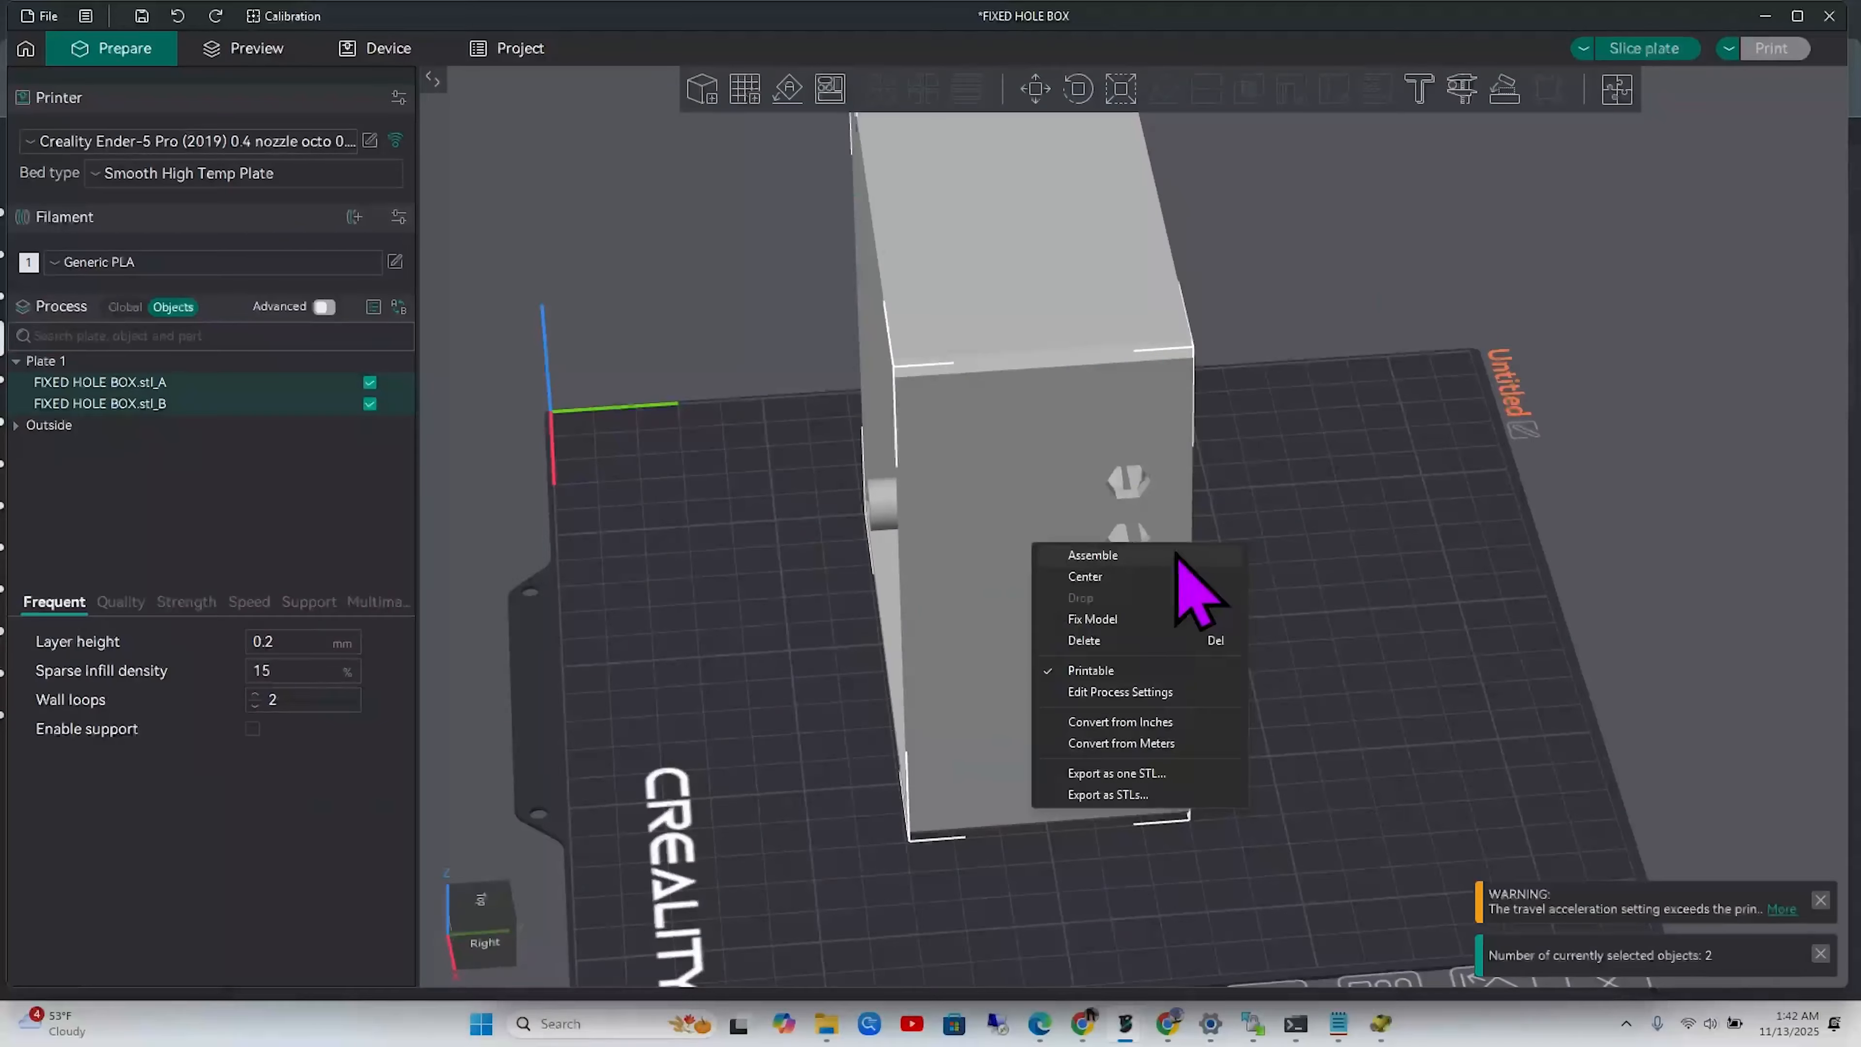
pyautogui.click(1177, 556)
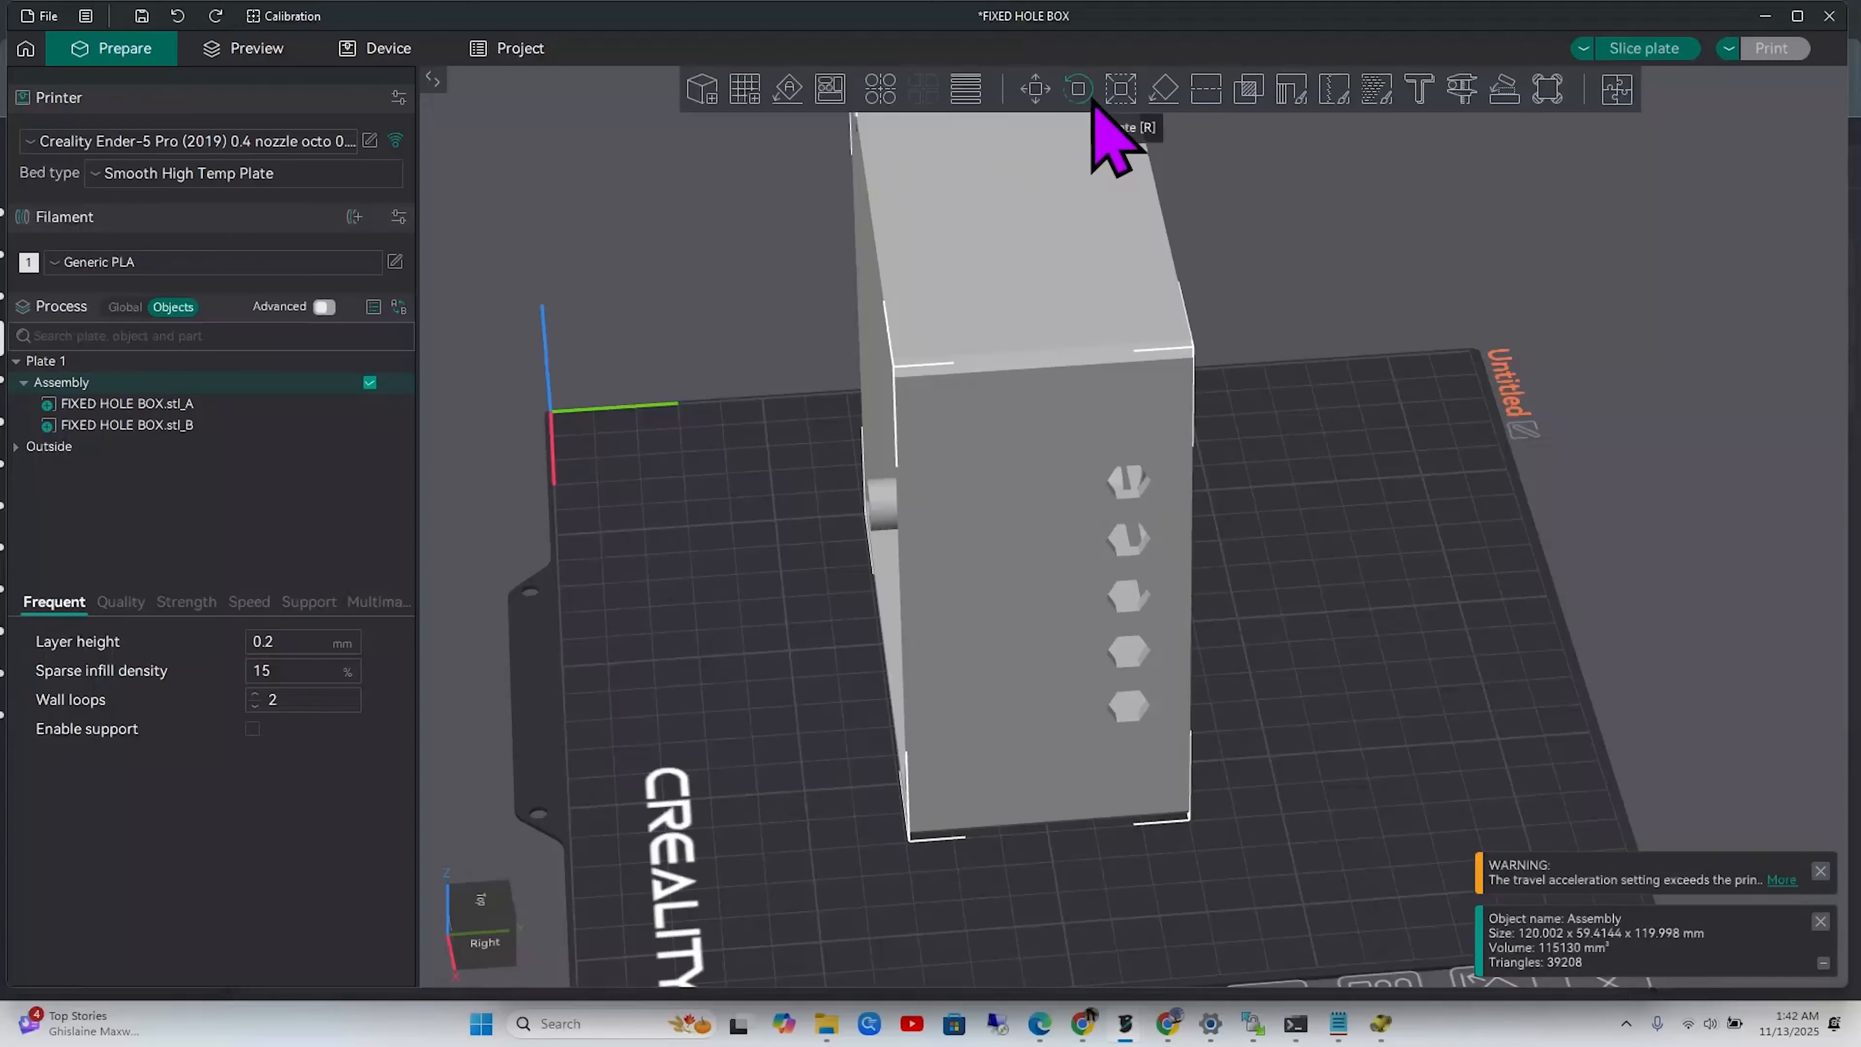
pyautogui.click(788, 89)
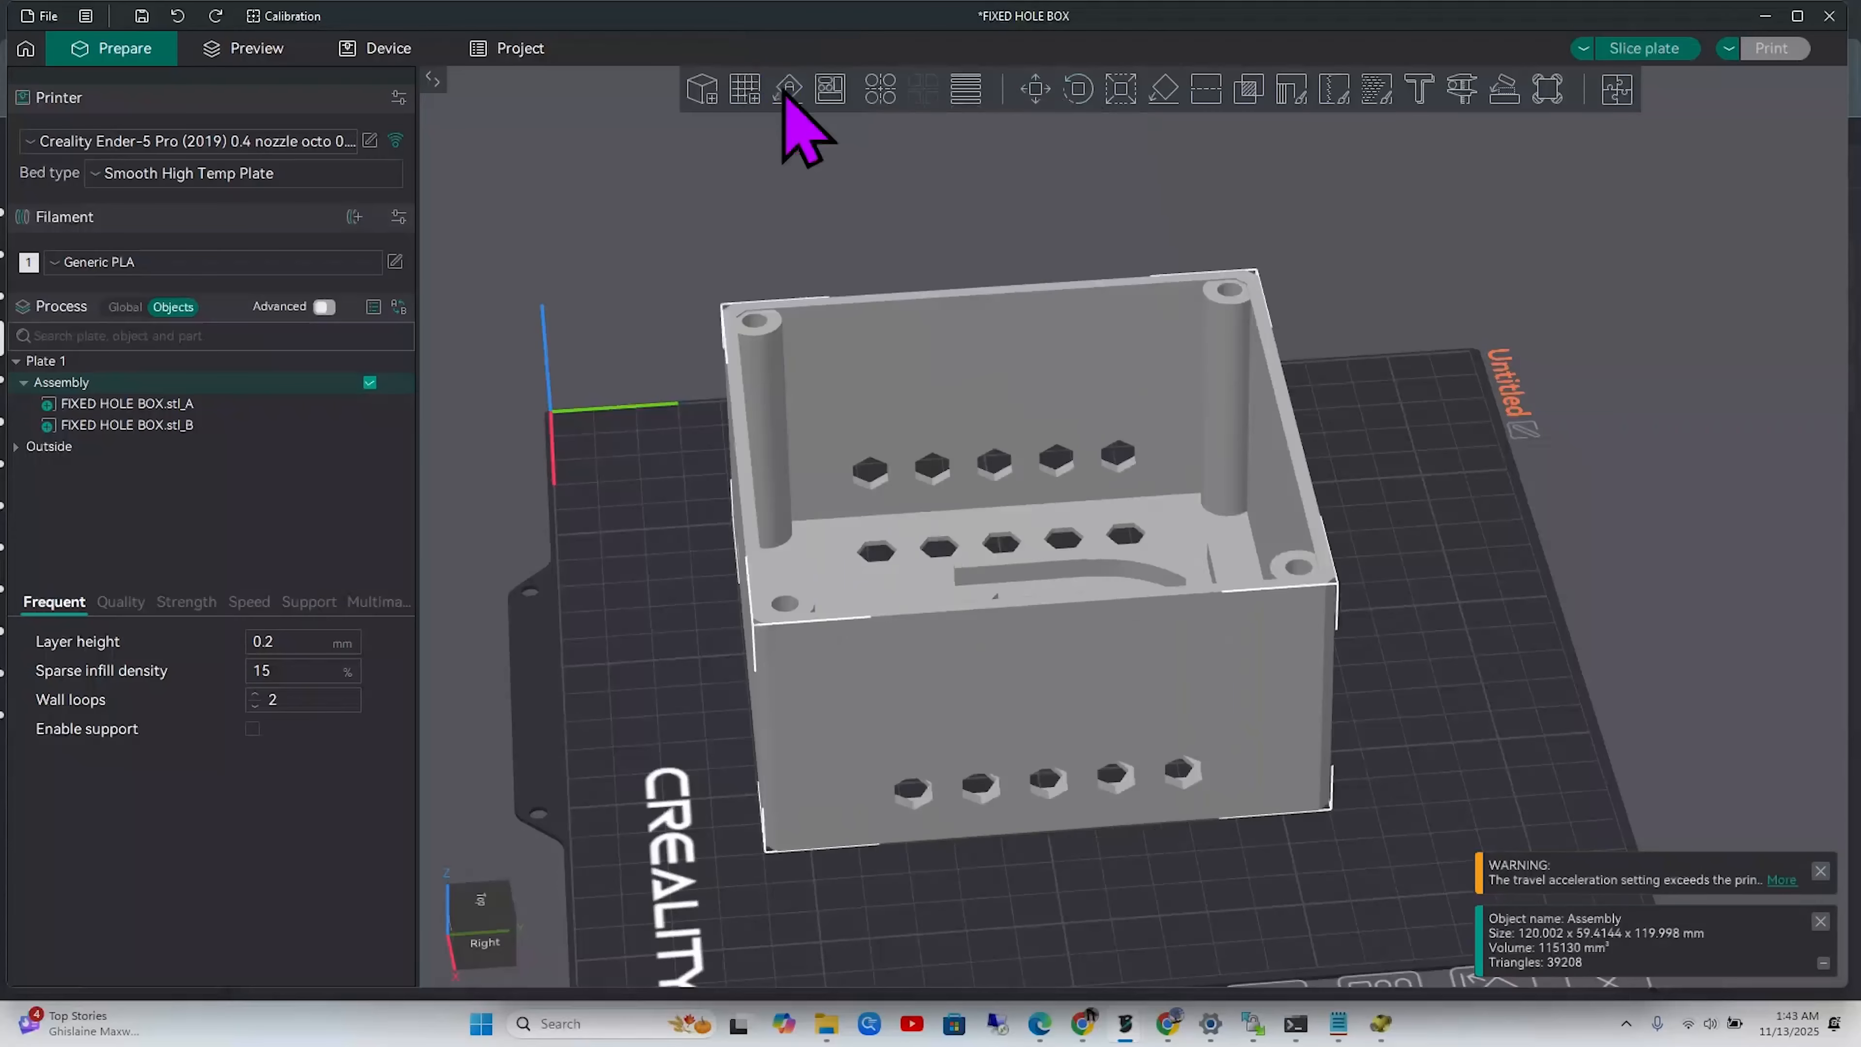
# Run Mesh boolean on the Assembly to merge its parts into one body
pyautogui.moveTo(1483, 608); pyautogui.dragTo(1486, 600)
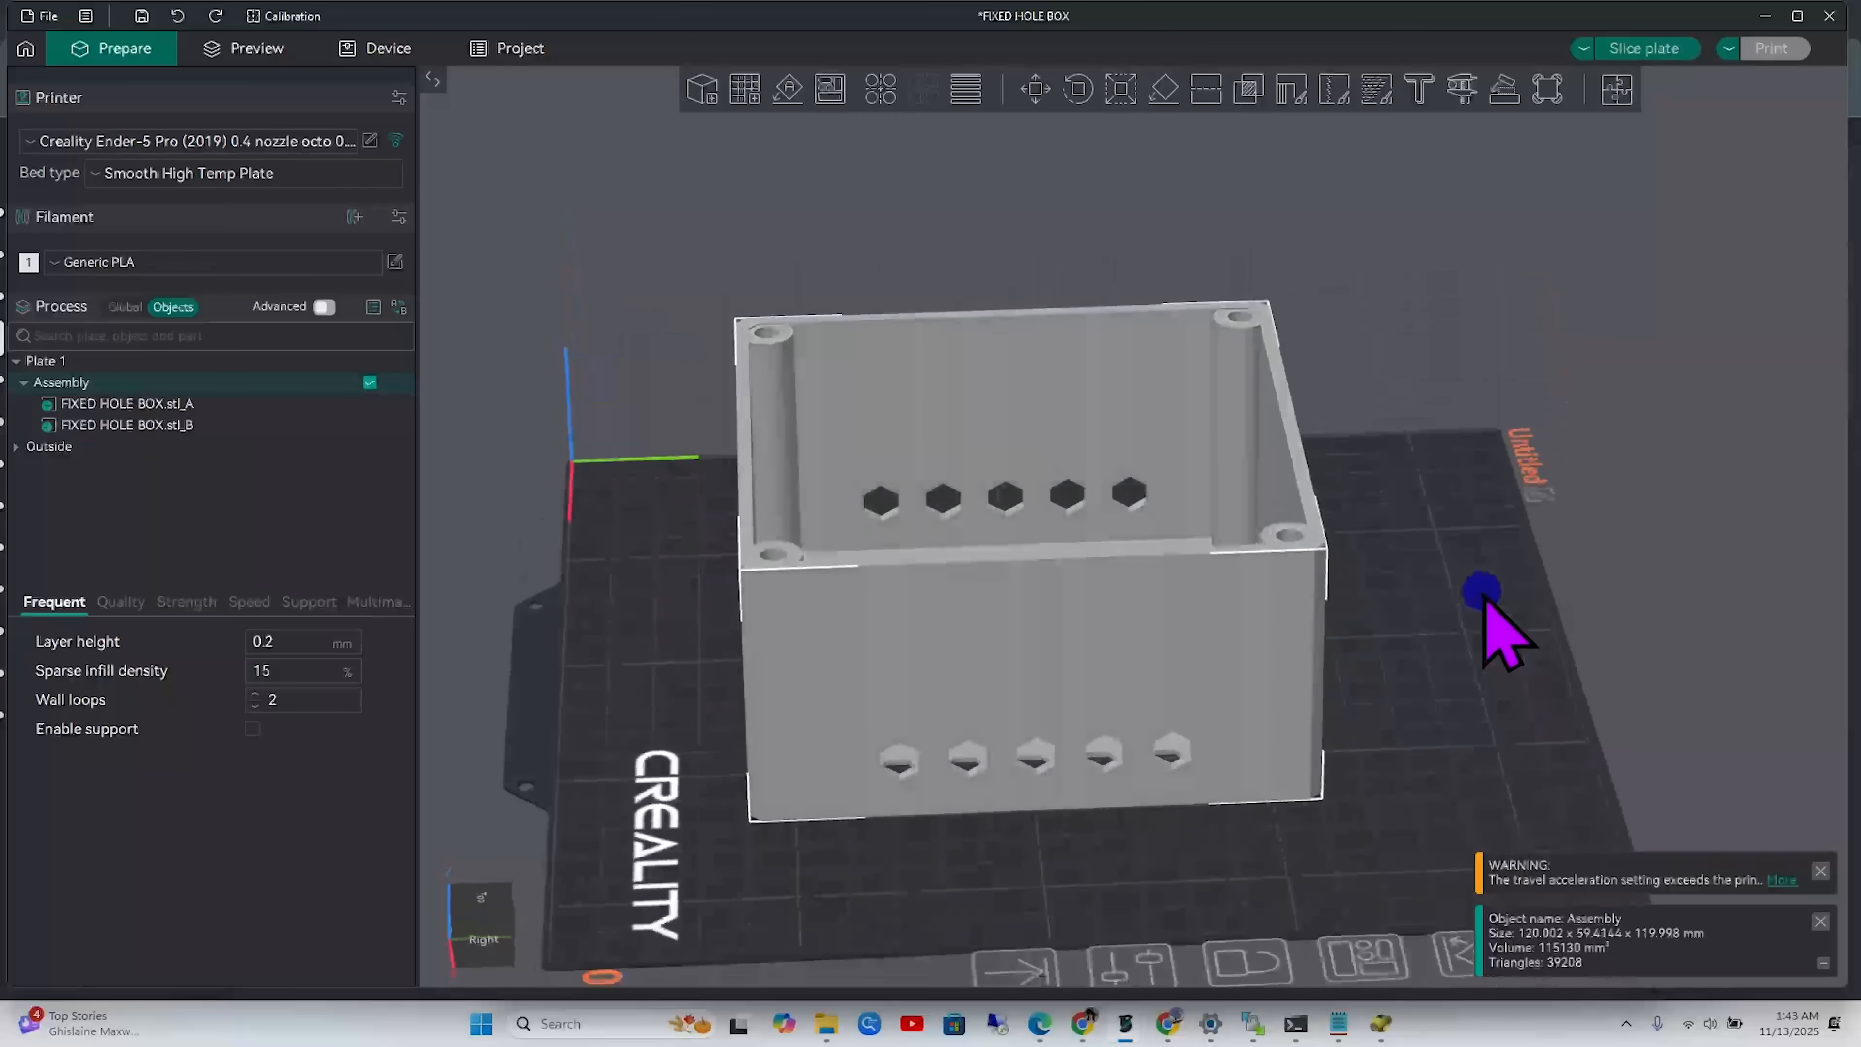
pyautogui.rightClick(1114, 641)
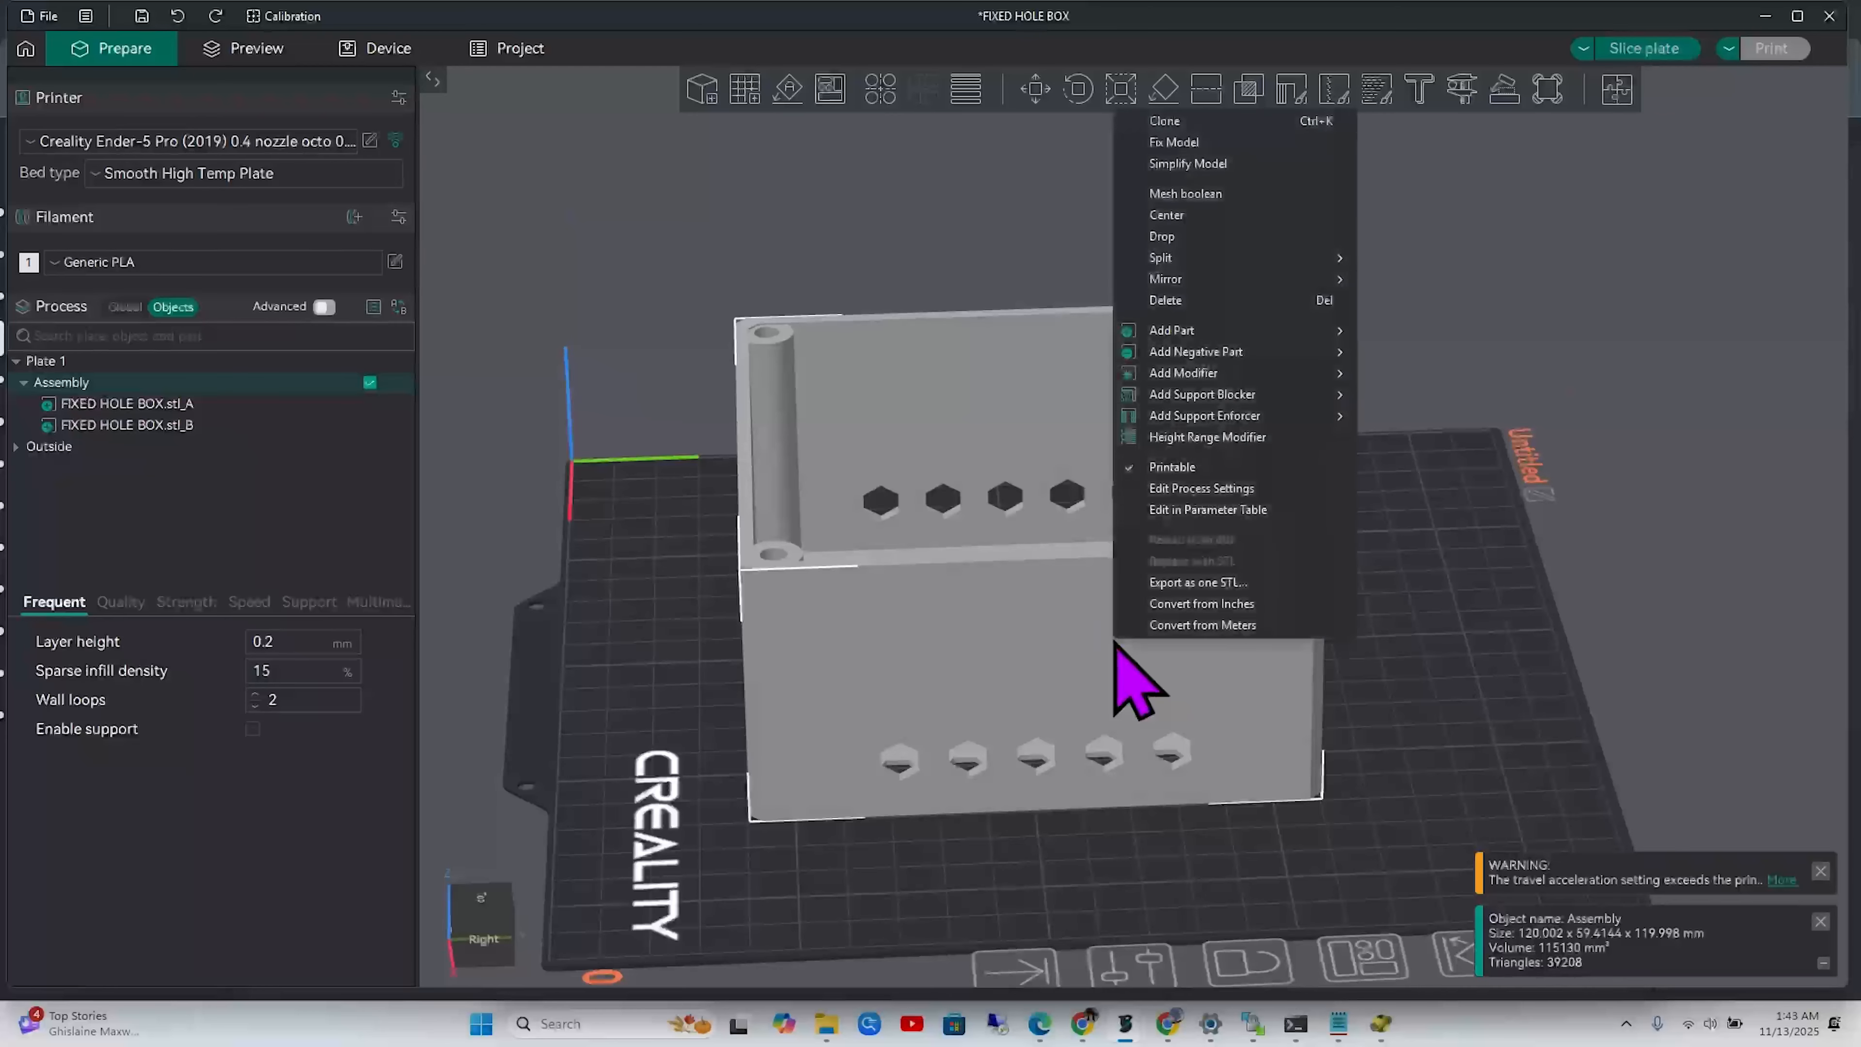
pyautogui.click(1225, 193)
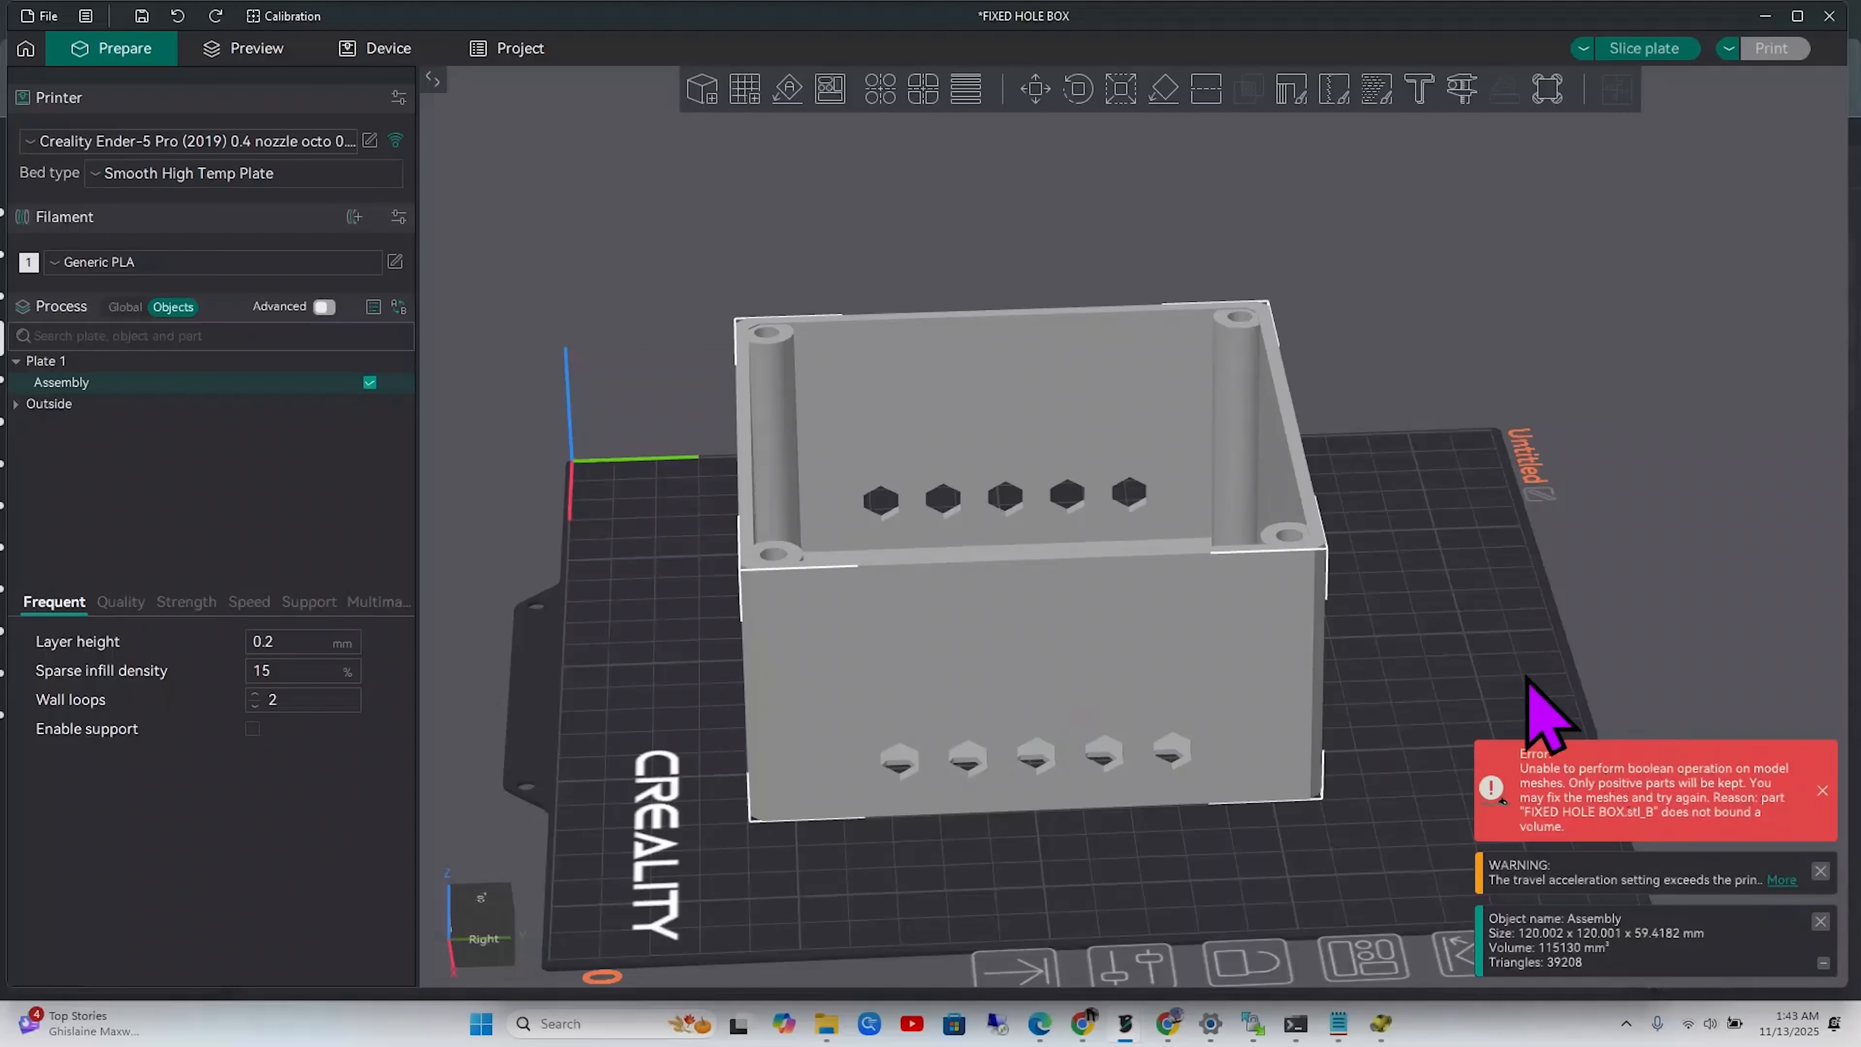
# Run Fix Model on the Assembly, leaving it 120.002 x 120 x 59.416 mm
pyautogui.click(1488, 698)
pyautogui.click(1054, 623)
pyautogui.rightClick(1055, 625)
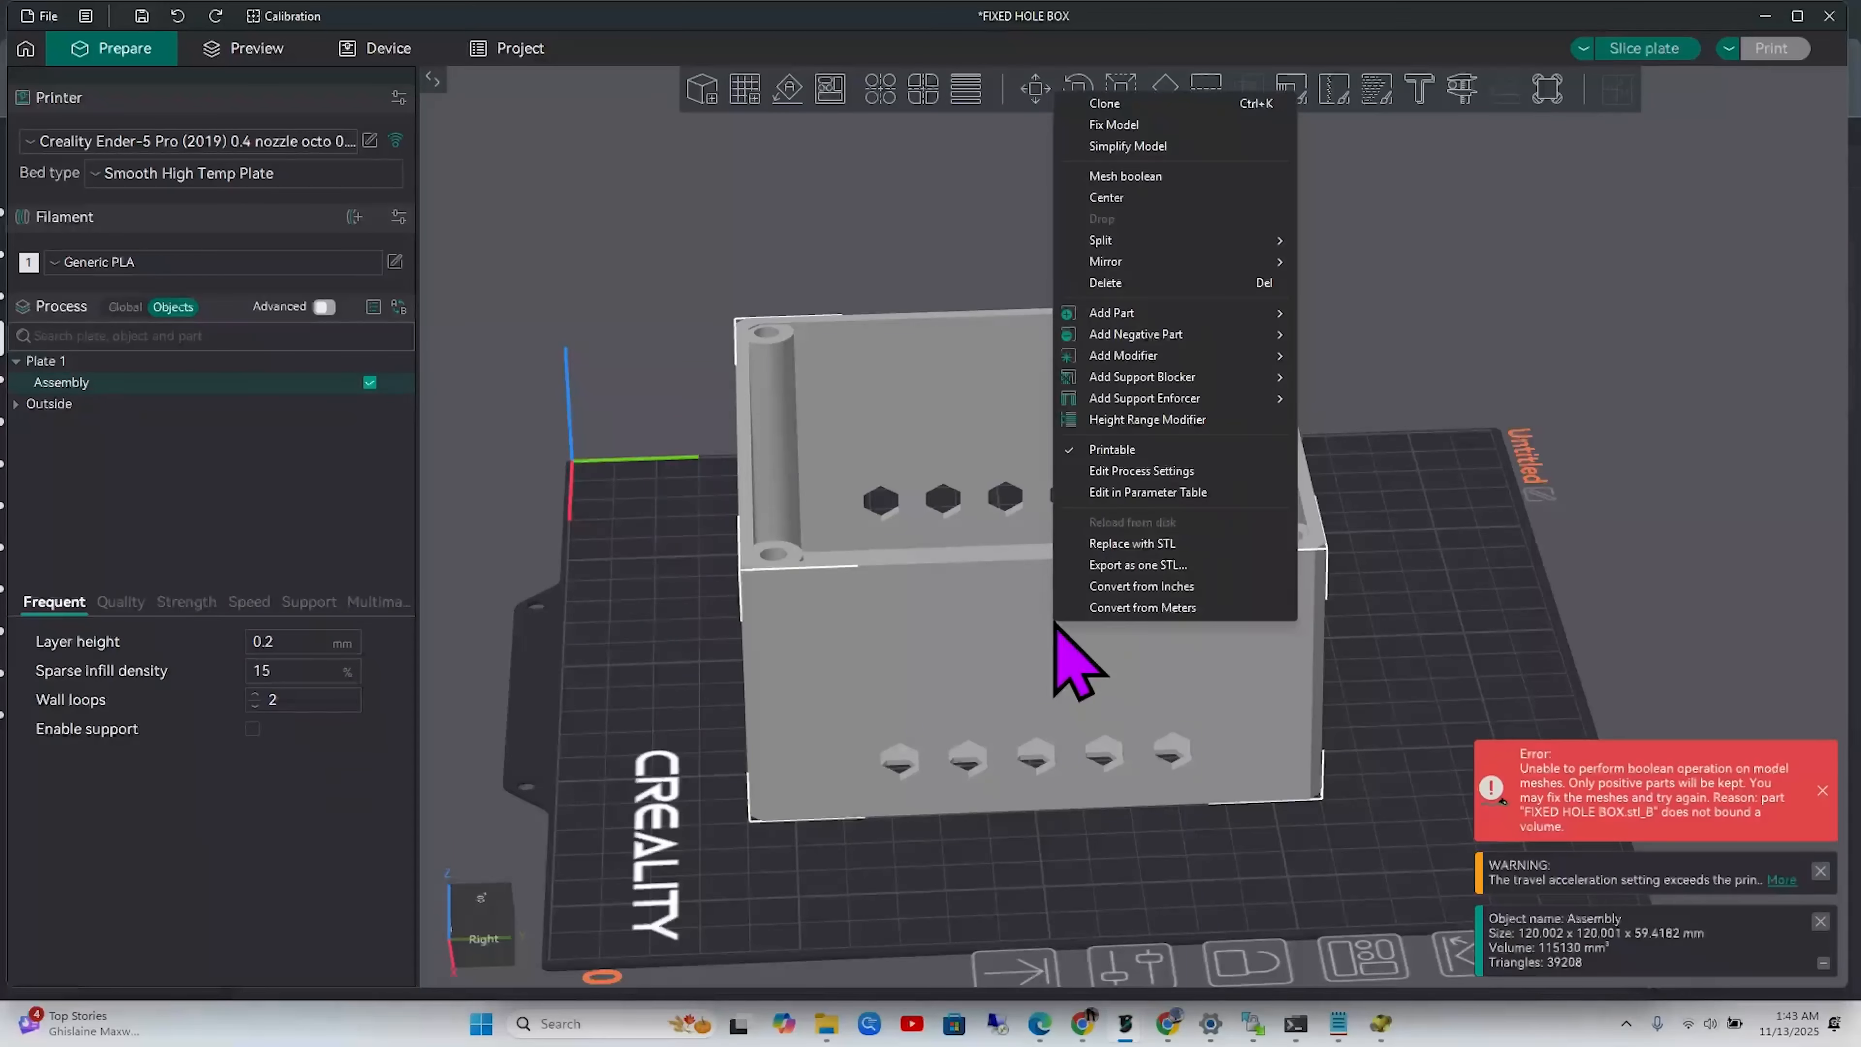
pyautogui.click(1181, 126)
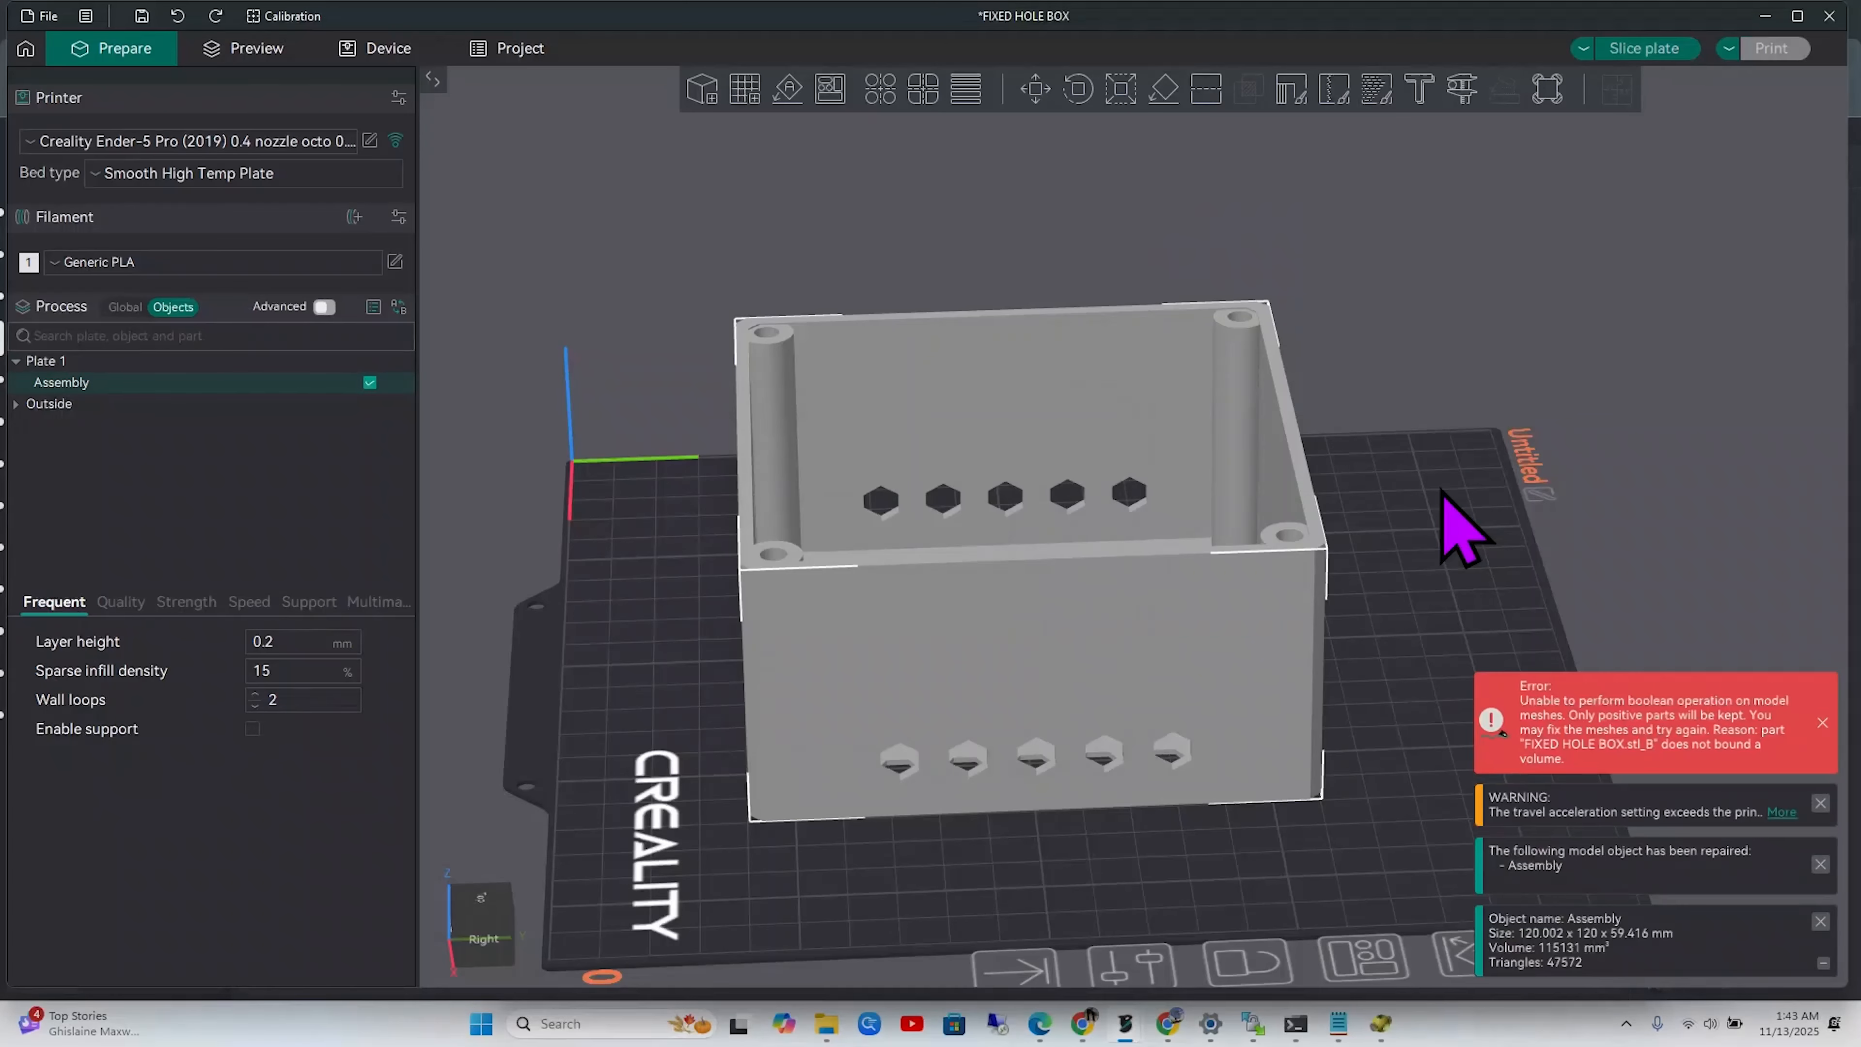
pyautogui.moveTo(1348, 836)
pyautogui.mouseDown()
pyautogui.moveTo(1383, 850)
pyautogui.moveTo(1359, 835)
pyautogui.mouseUp()
pyautogui.scroll(2, 1360, 834)
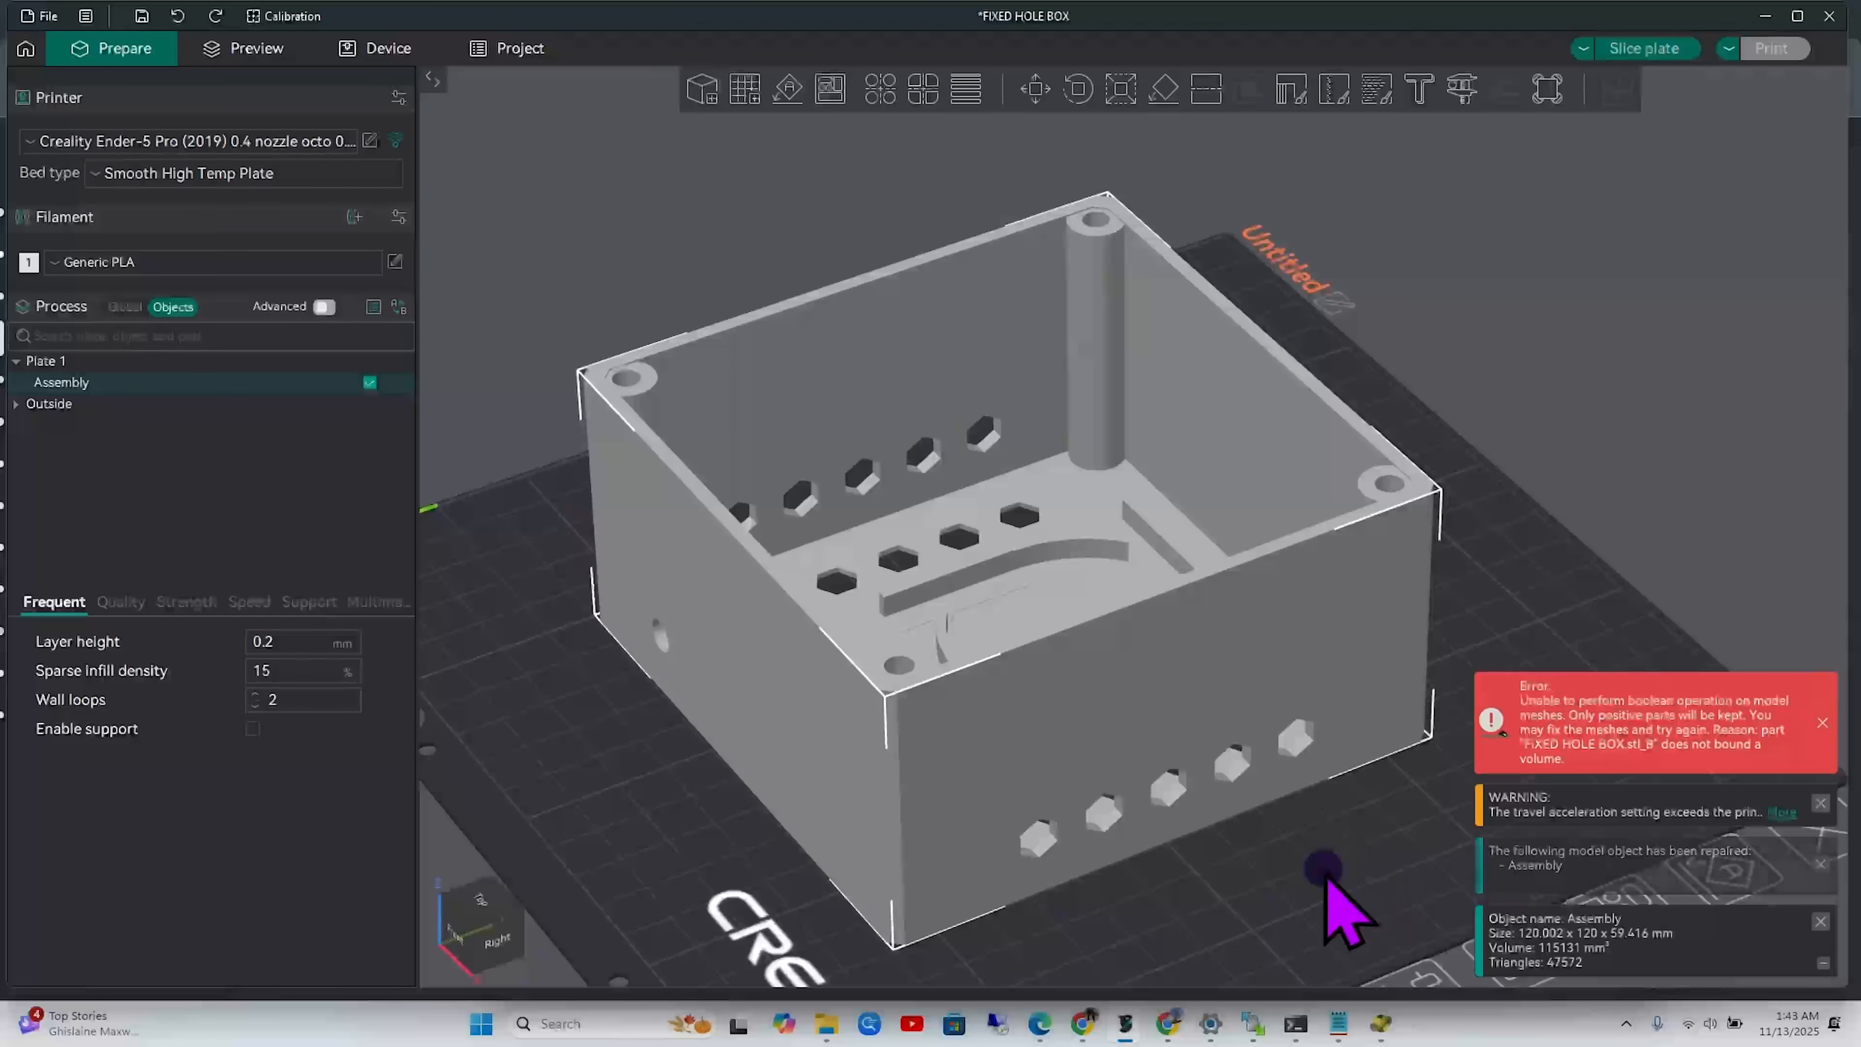
pyautogui.moveTo(1317, 870); pyautogui.dragTo(1290, 858, button='right')
pyautogui.moveTo(1290, 853); pyautogui.dragTo(1368, 845)
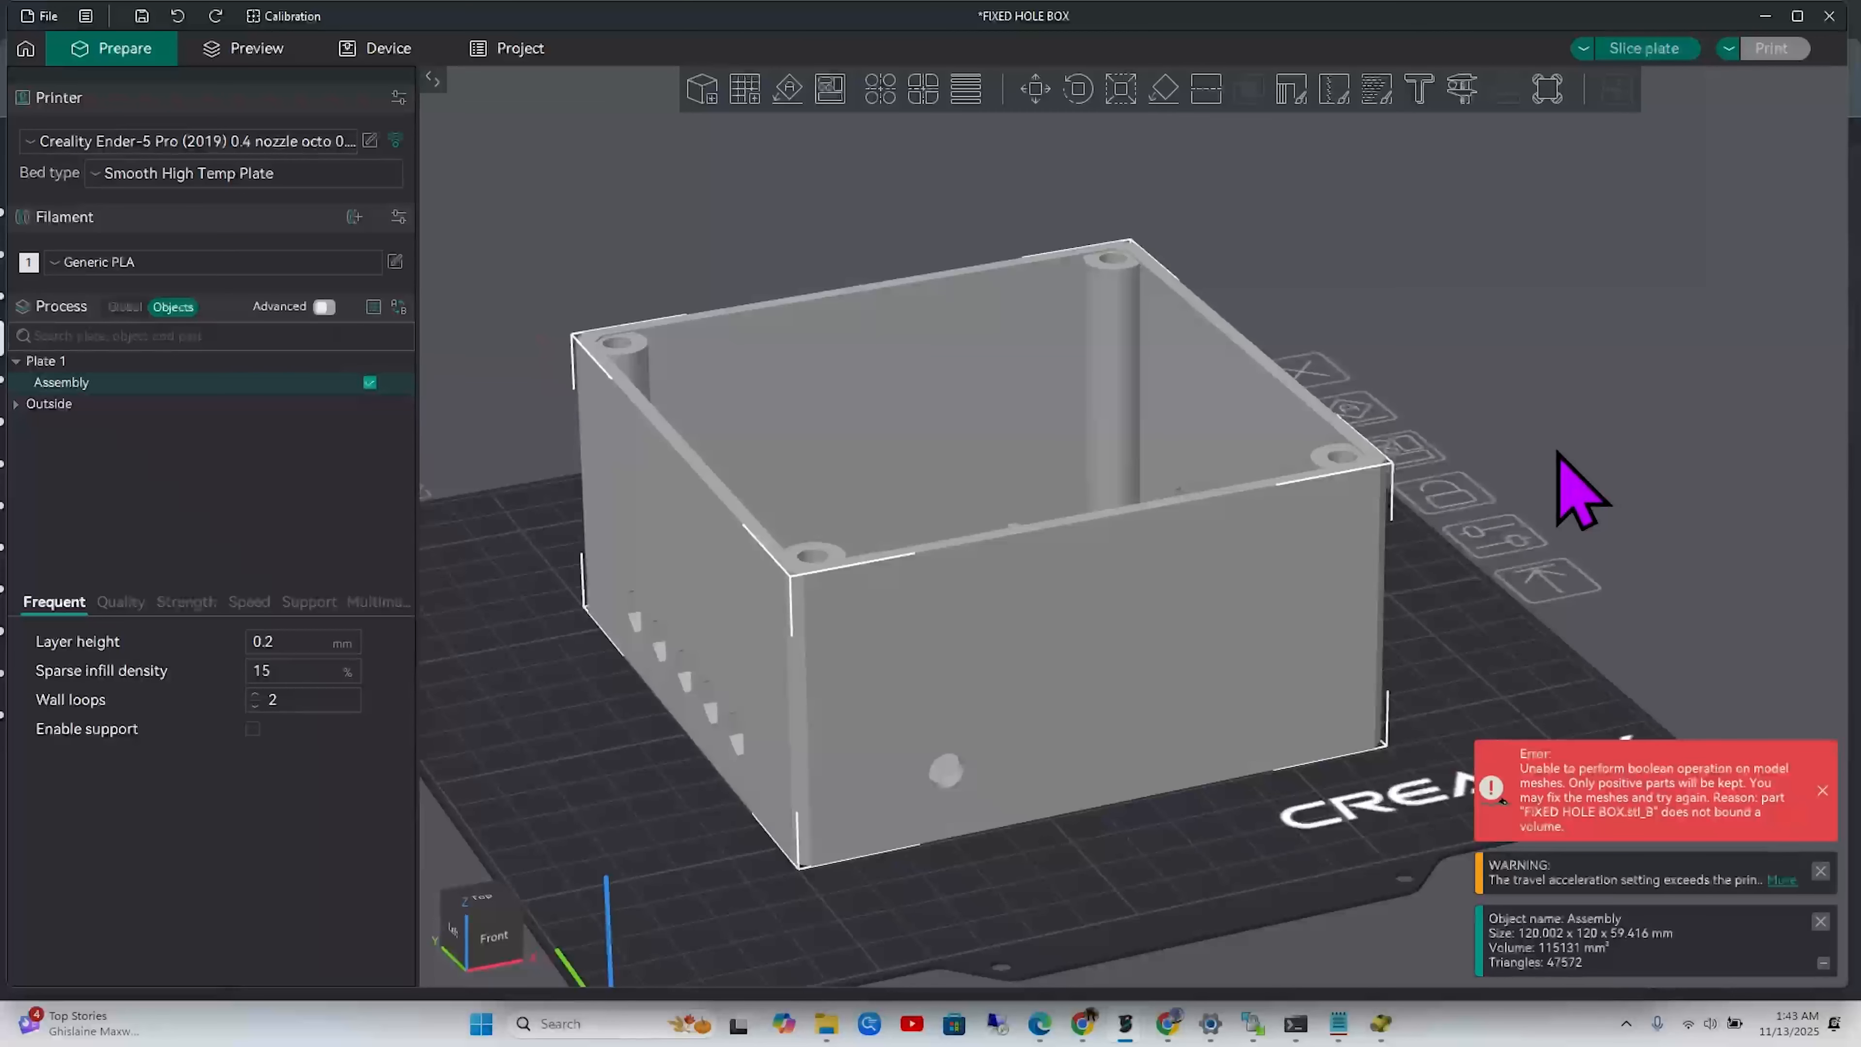
pyautogui.click(1477, 644)
pyautogui.click(1208, 616)
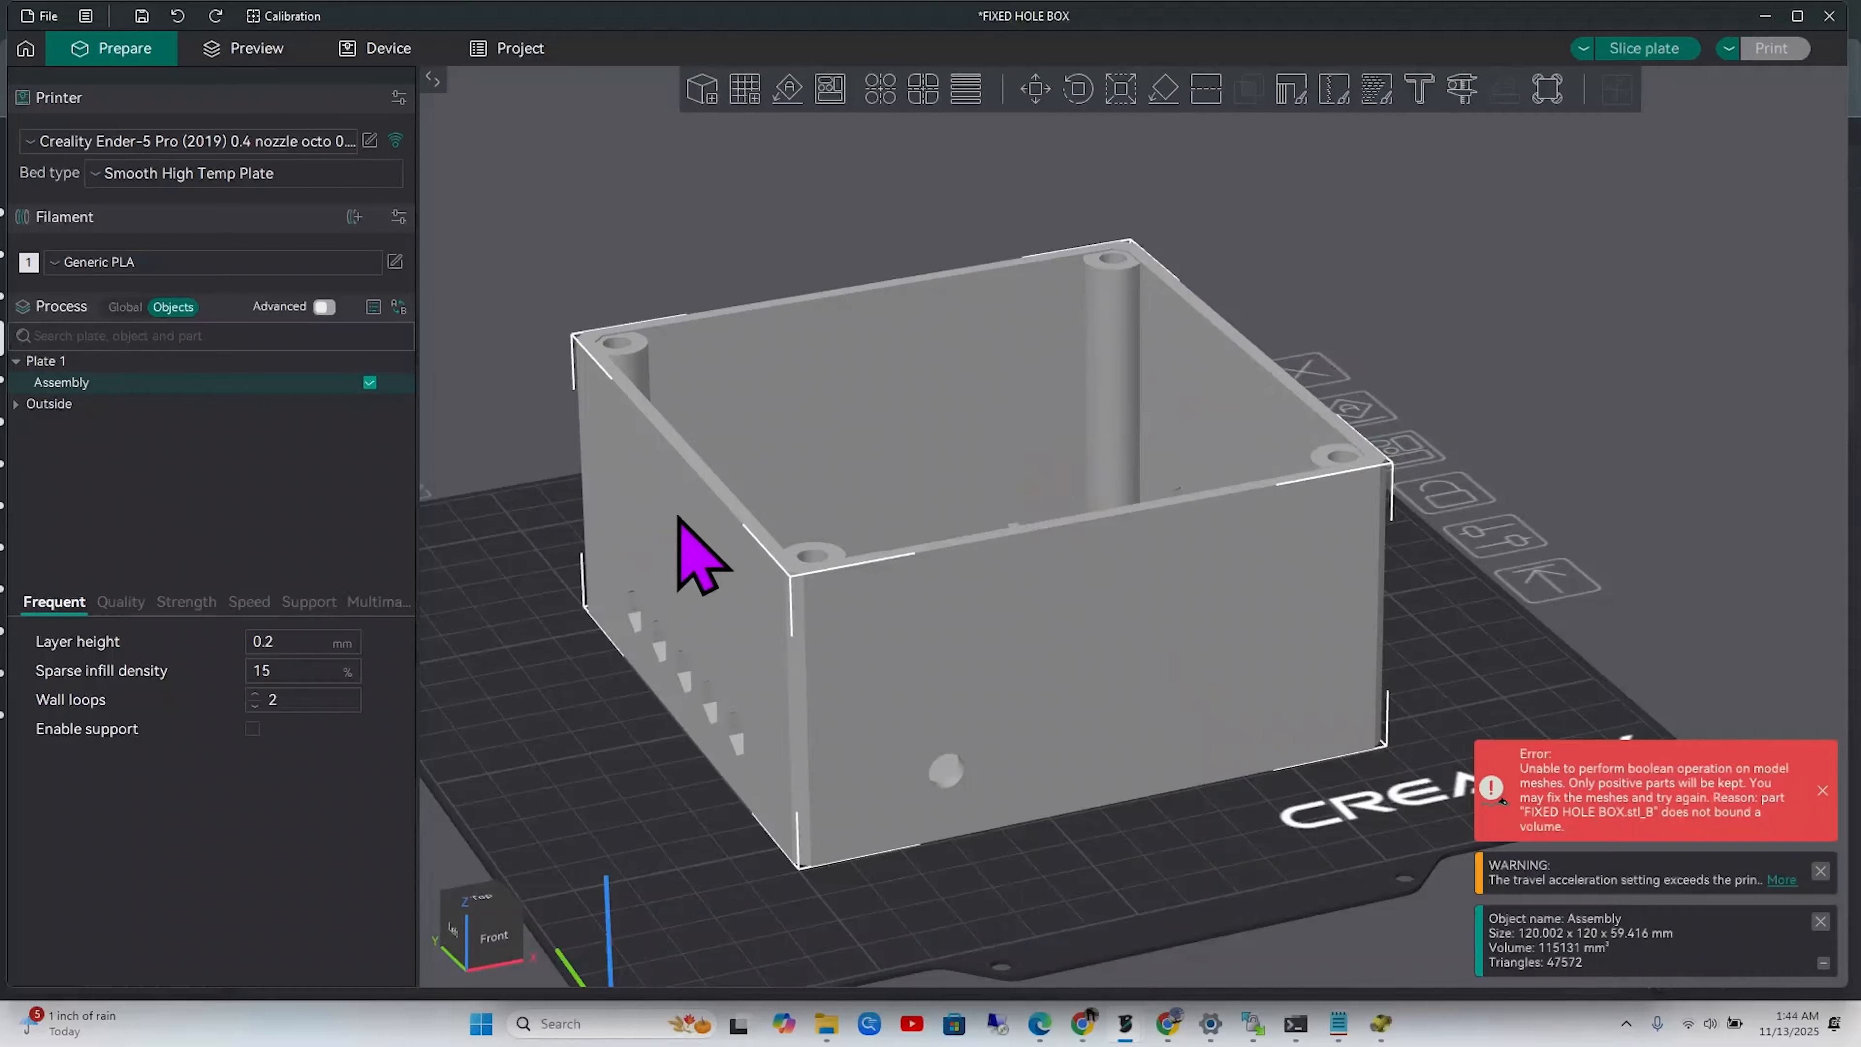
# Cut the Assembly at Z 33, discard the upper part, and accept the edge fix
pyautogui.click(1216, 96)
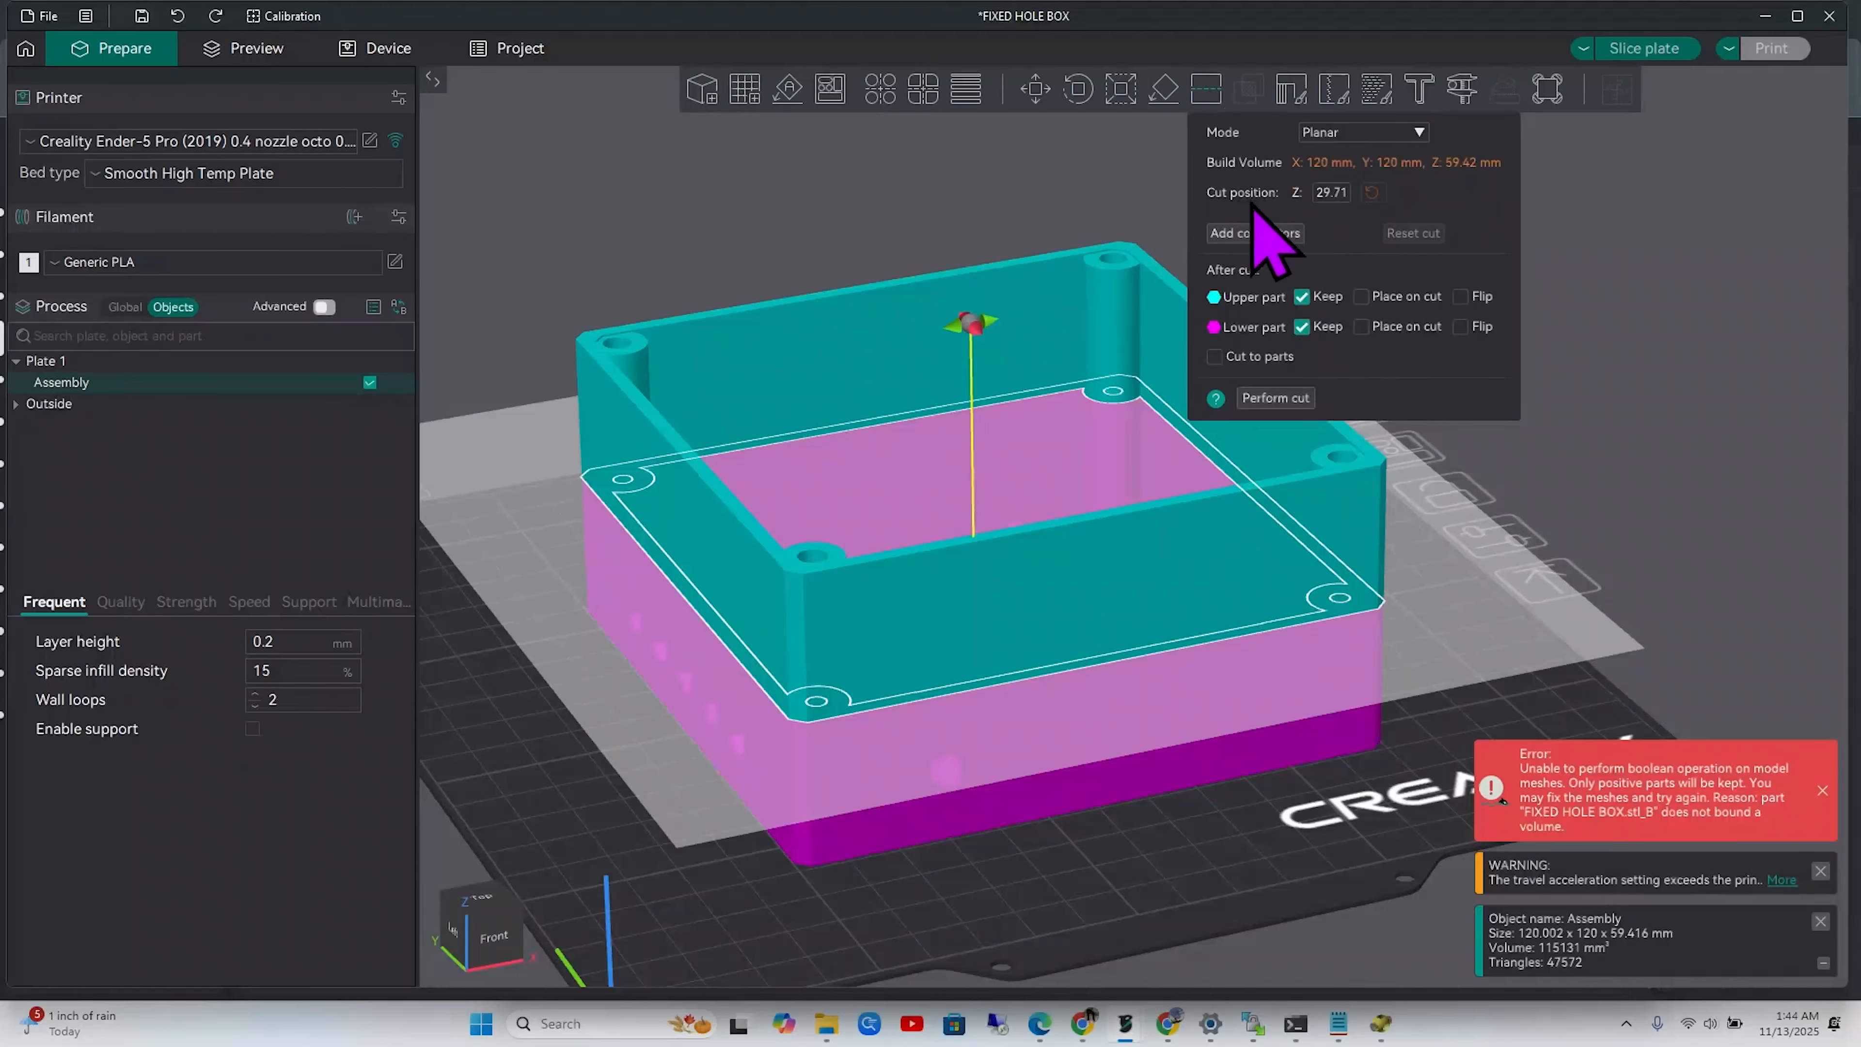
pyautogui.click(1326, 193)
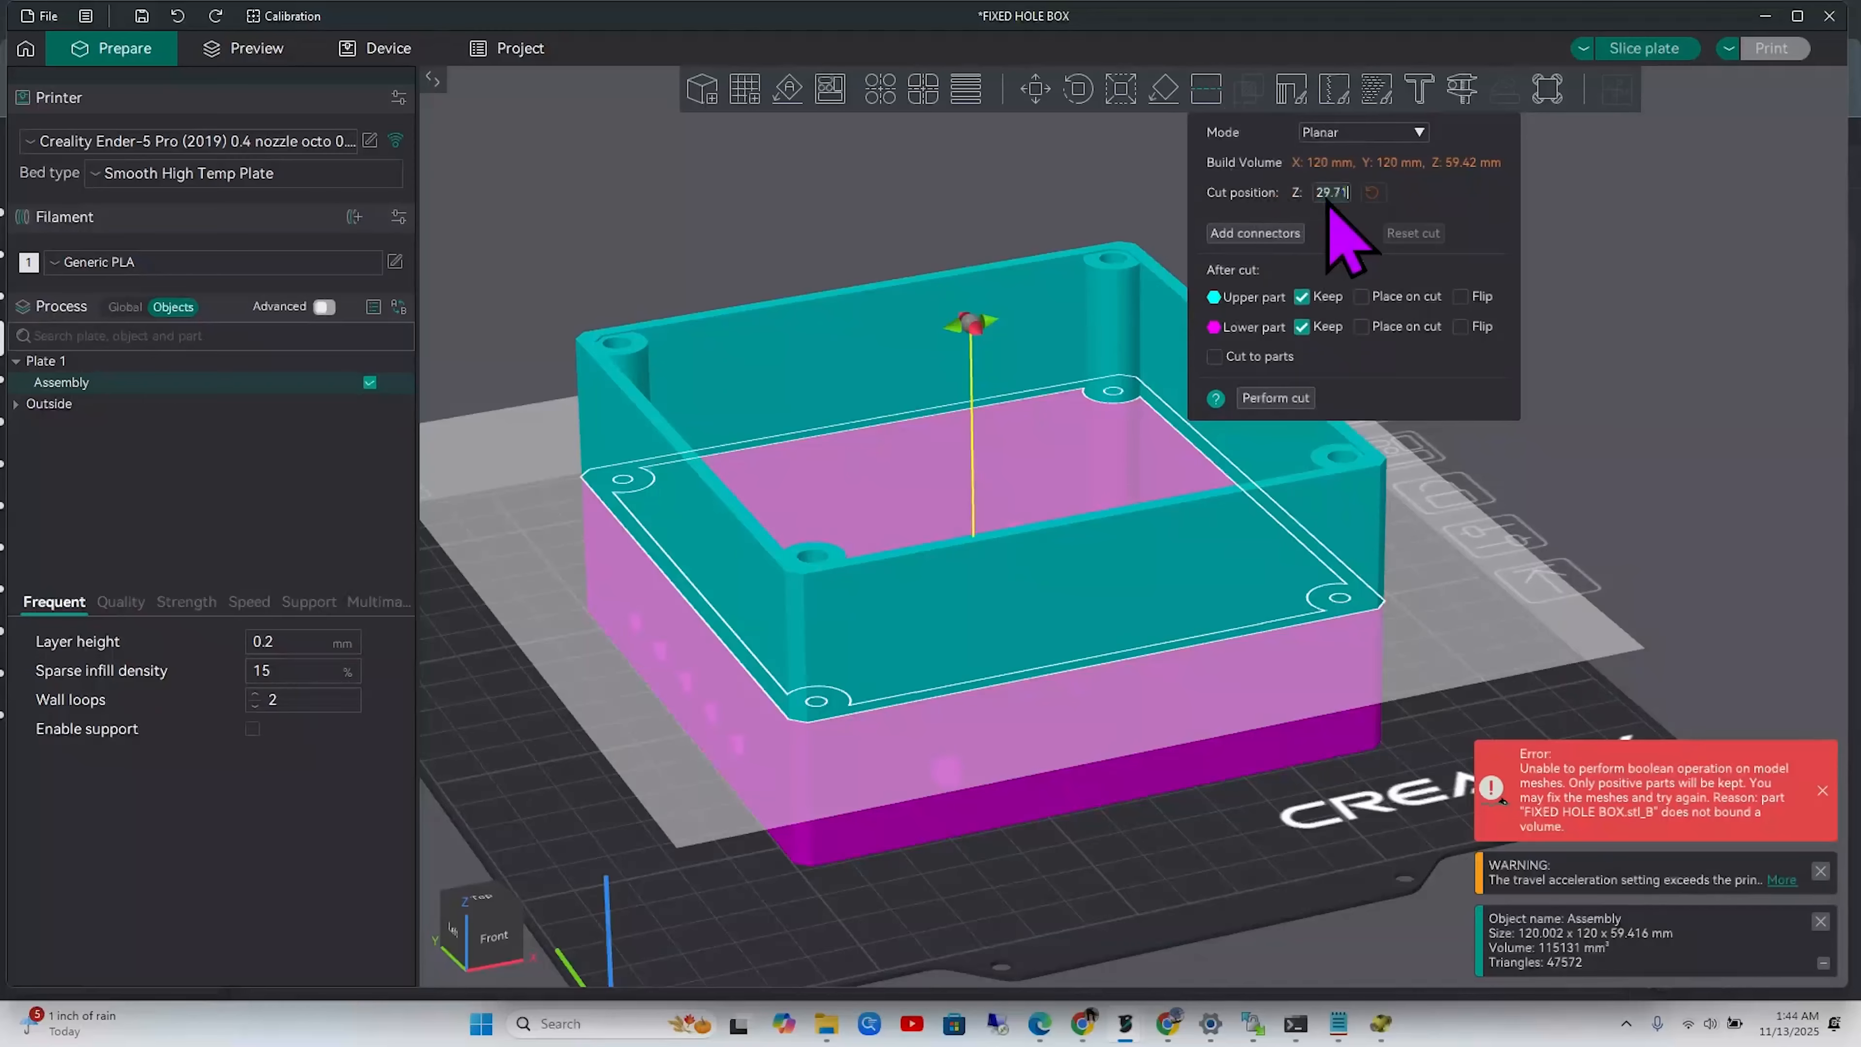
pyautogui.write('33')
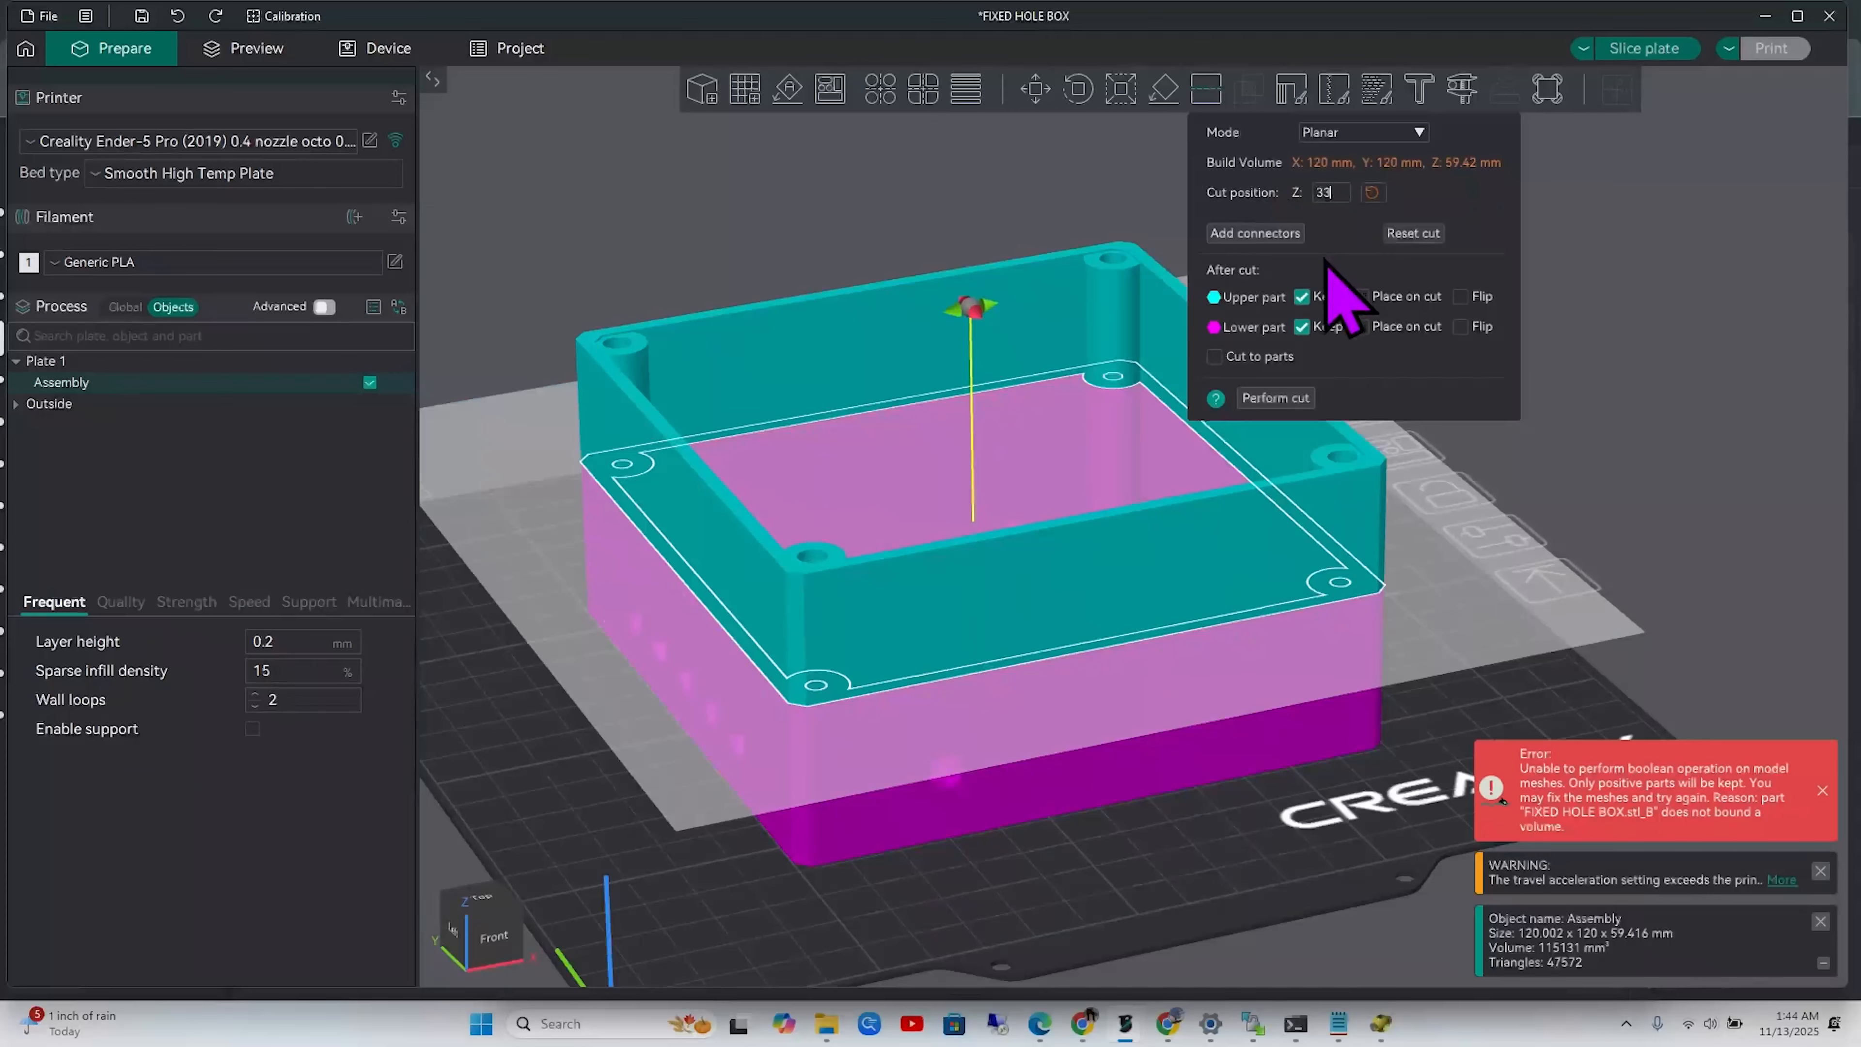
pyautogui.click(1302, 296)
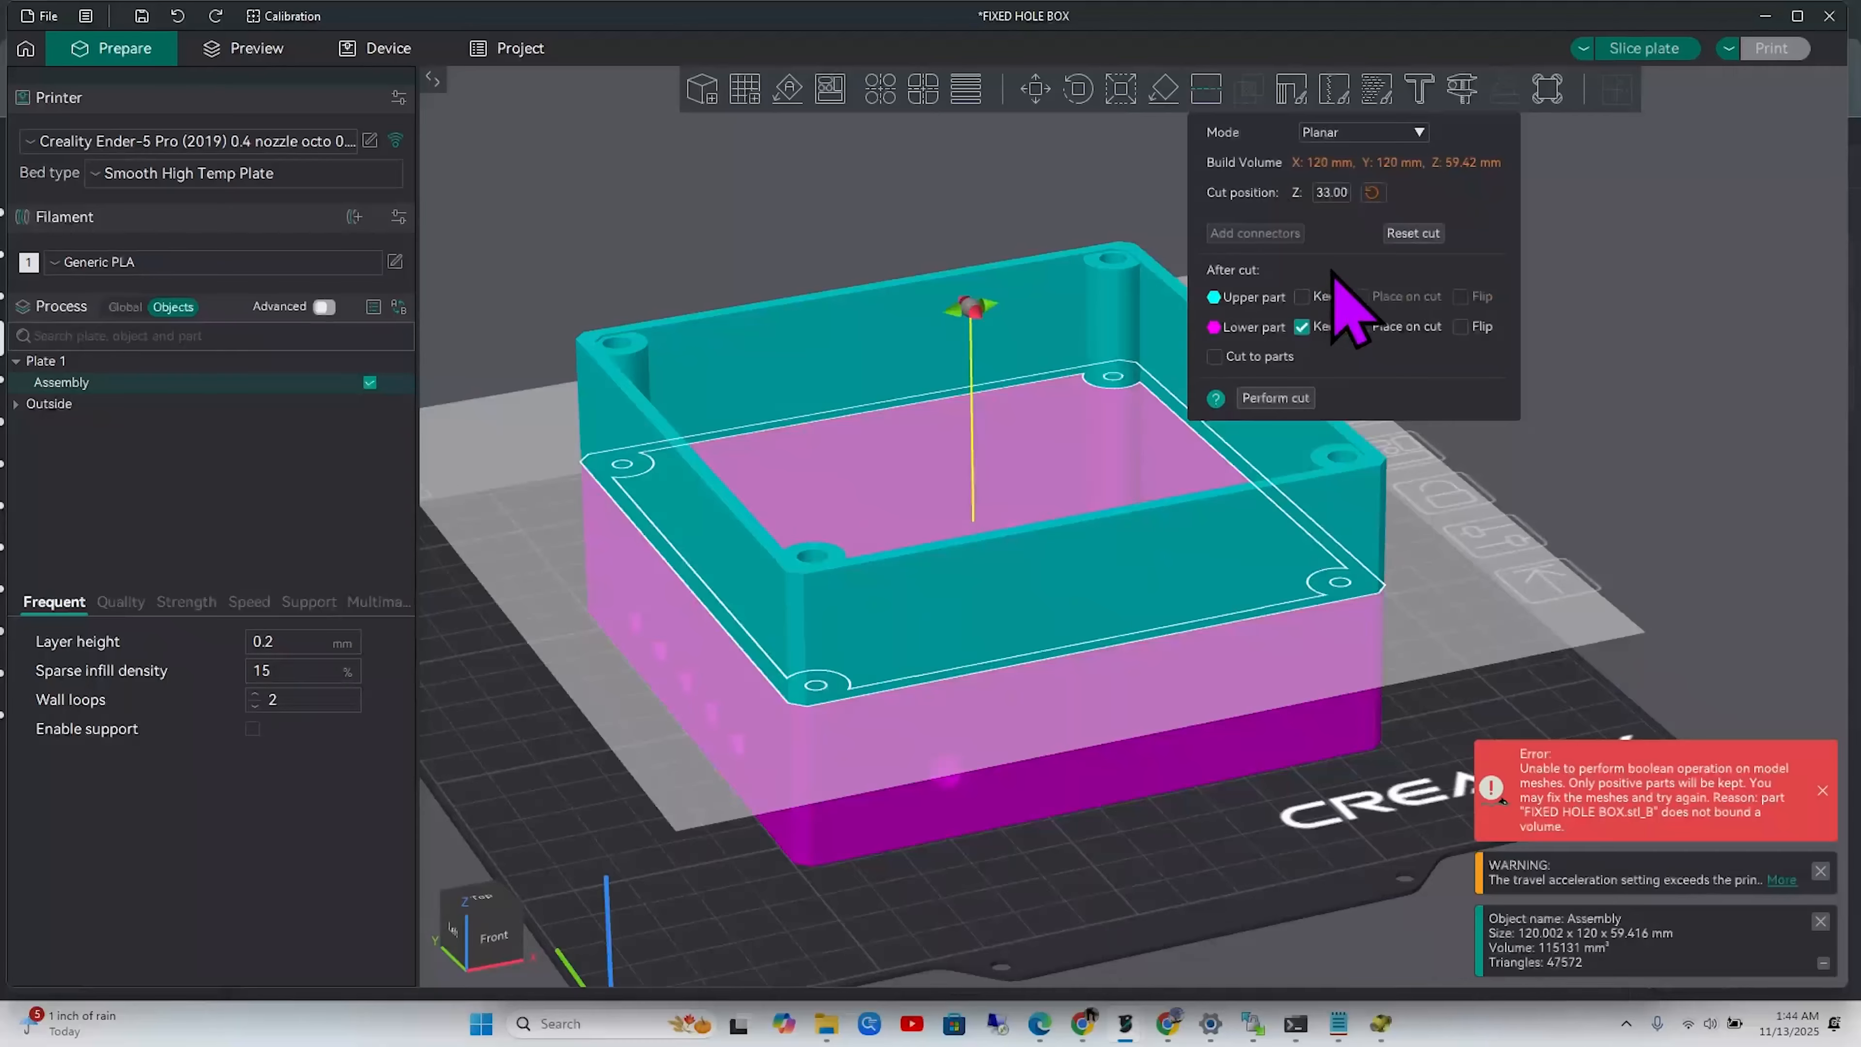
pyautogui.click(1279, 397)
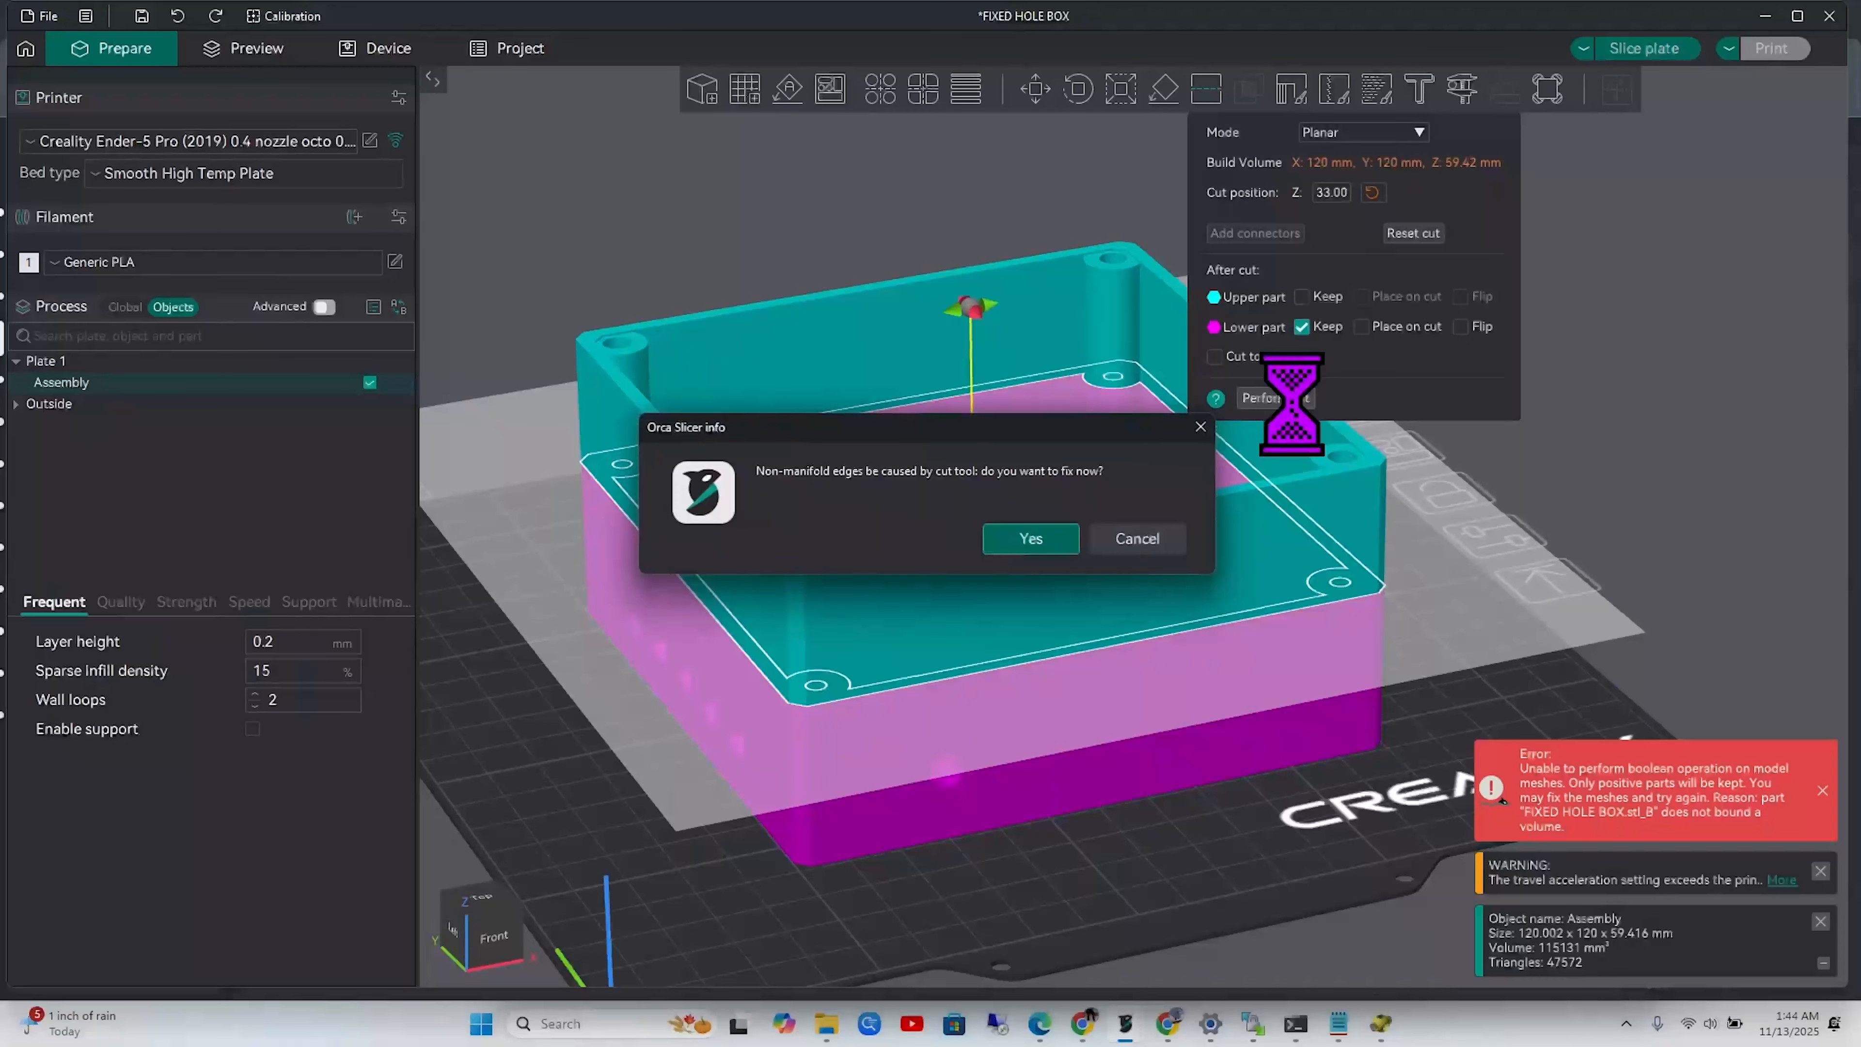
pyautogui.click(1046, 547)
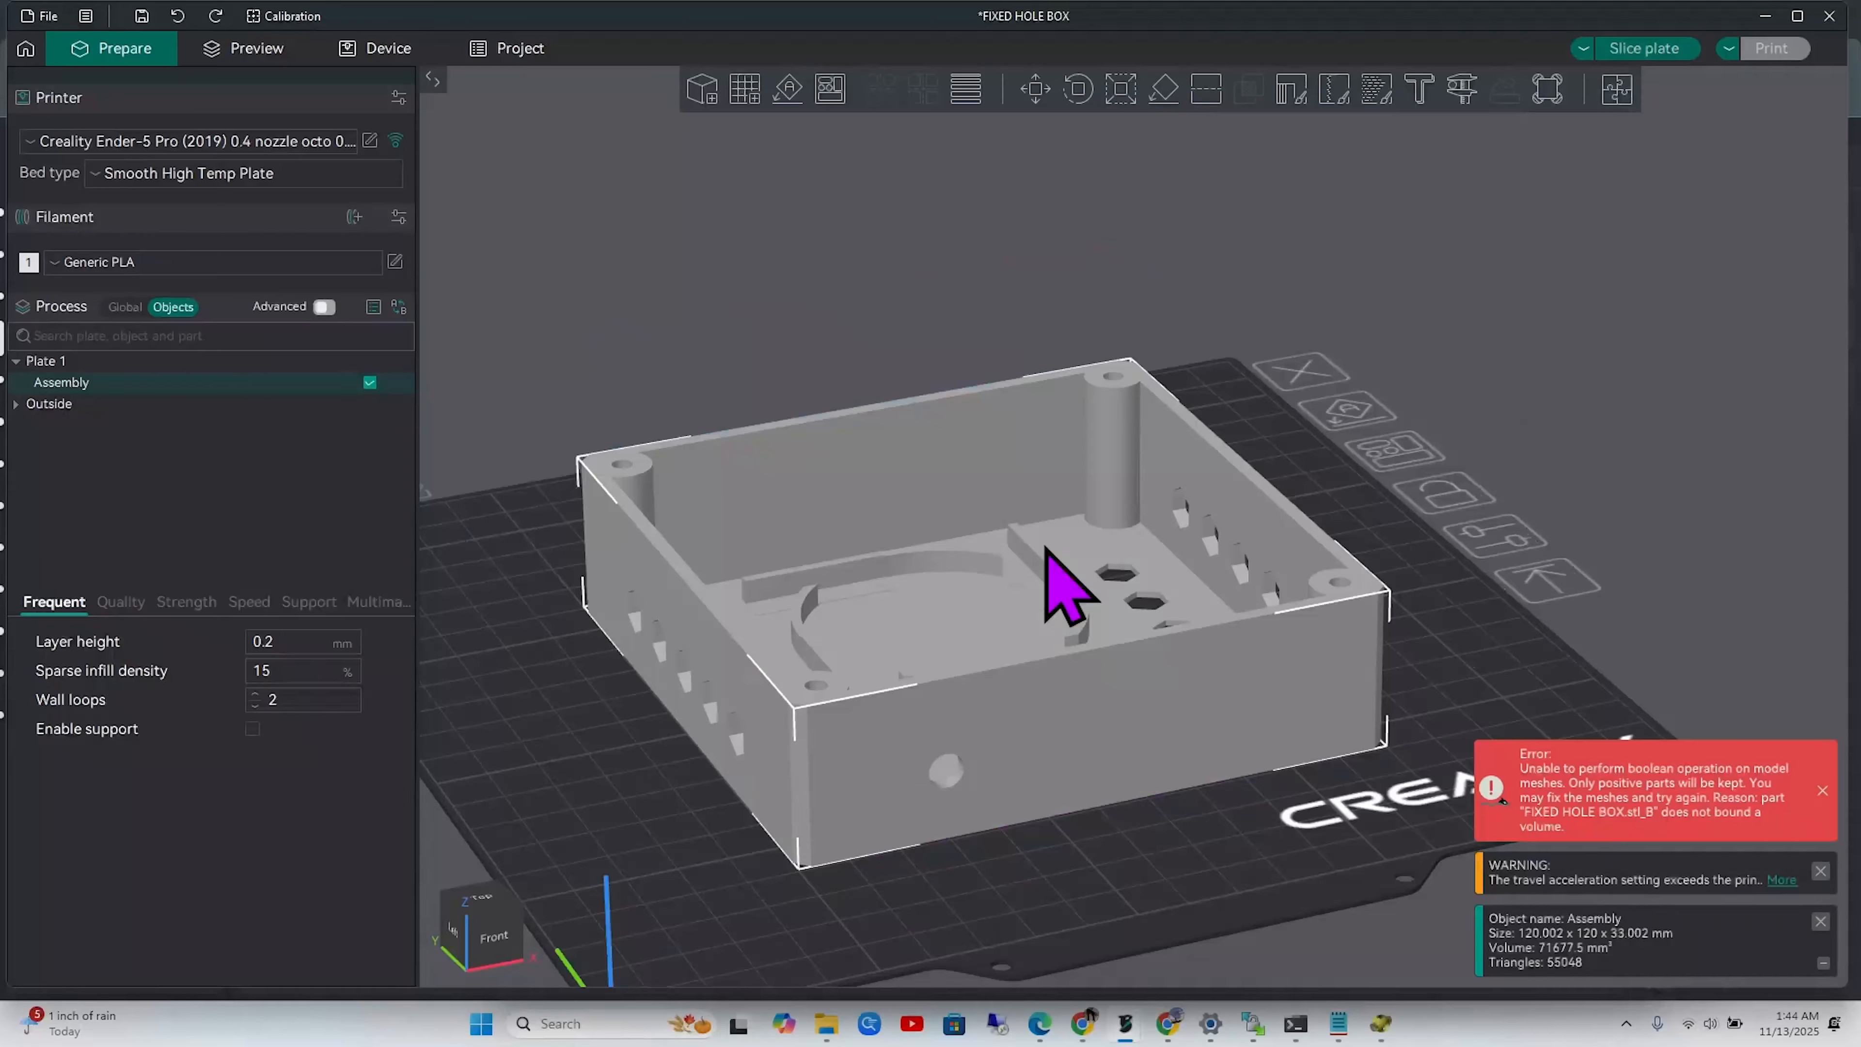
pyautogui.moveTo(1129, 865)
pyautogui.mouseDown()
pyautogui.moveTo(1130, 886)
pyautogui.moveTo(1149, 859)
pyautogui.mouseUp()
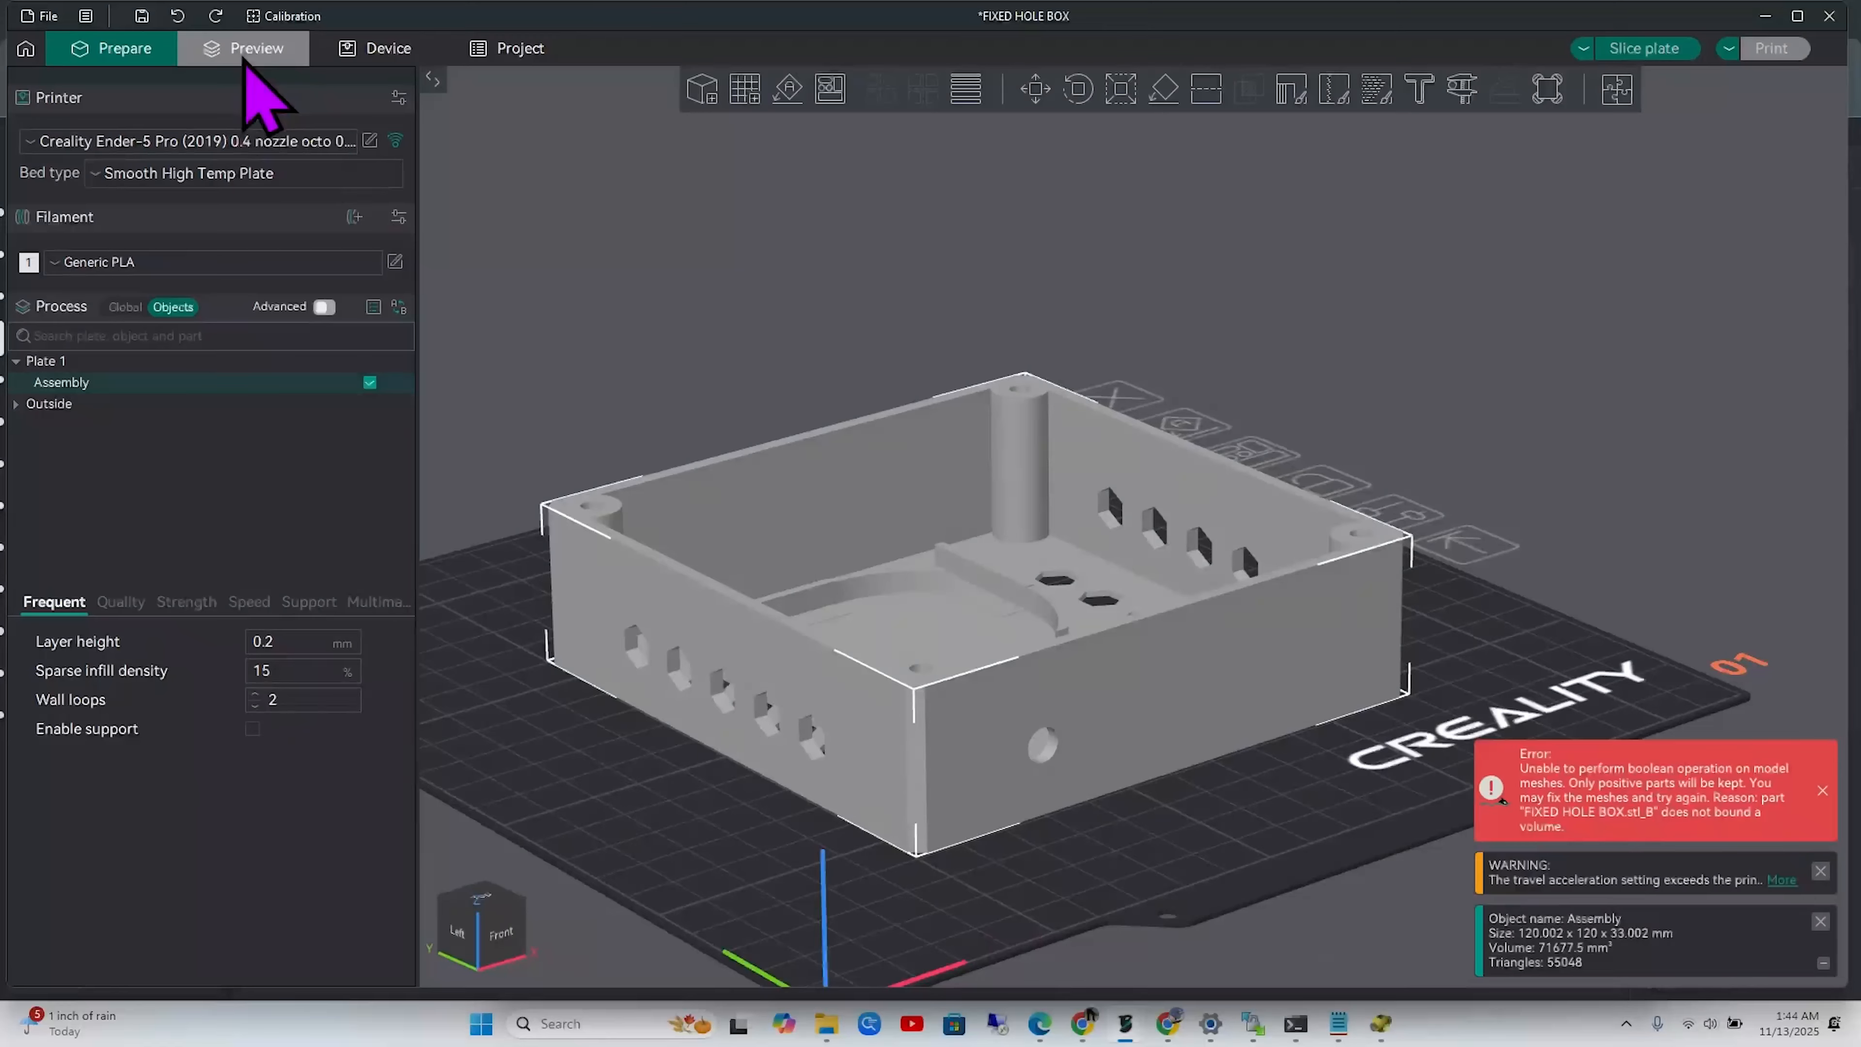
# Slice the 33 mm box (5h15m, 78.35 g PLA) and review earlier layers in the preview
pyautogui.click(244, 59)
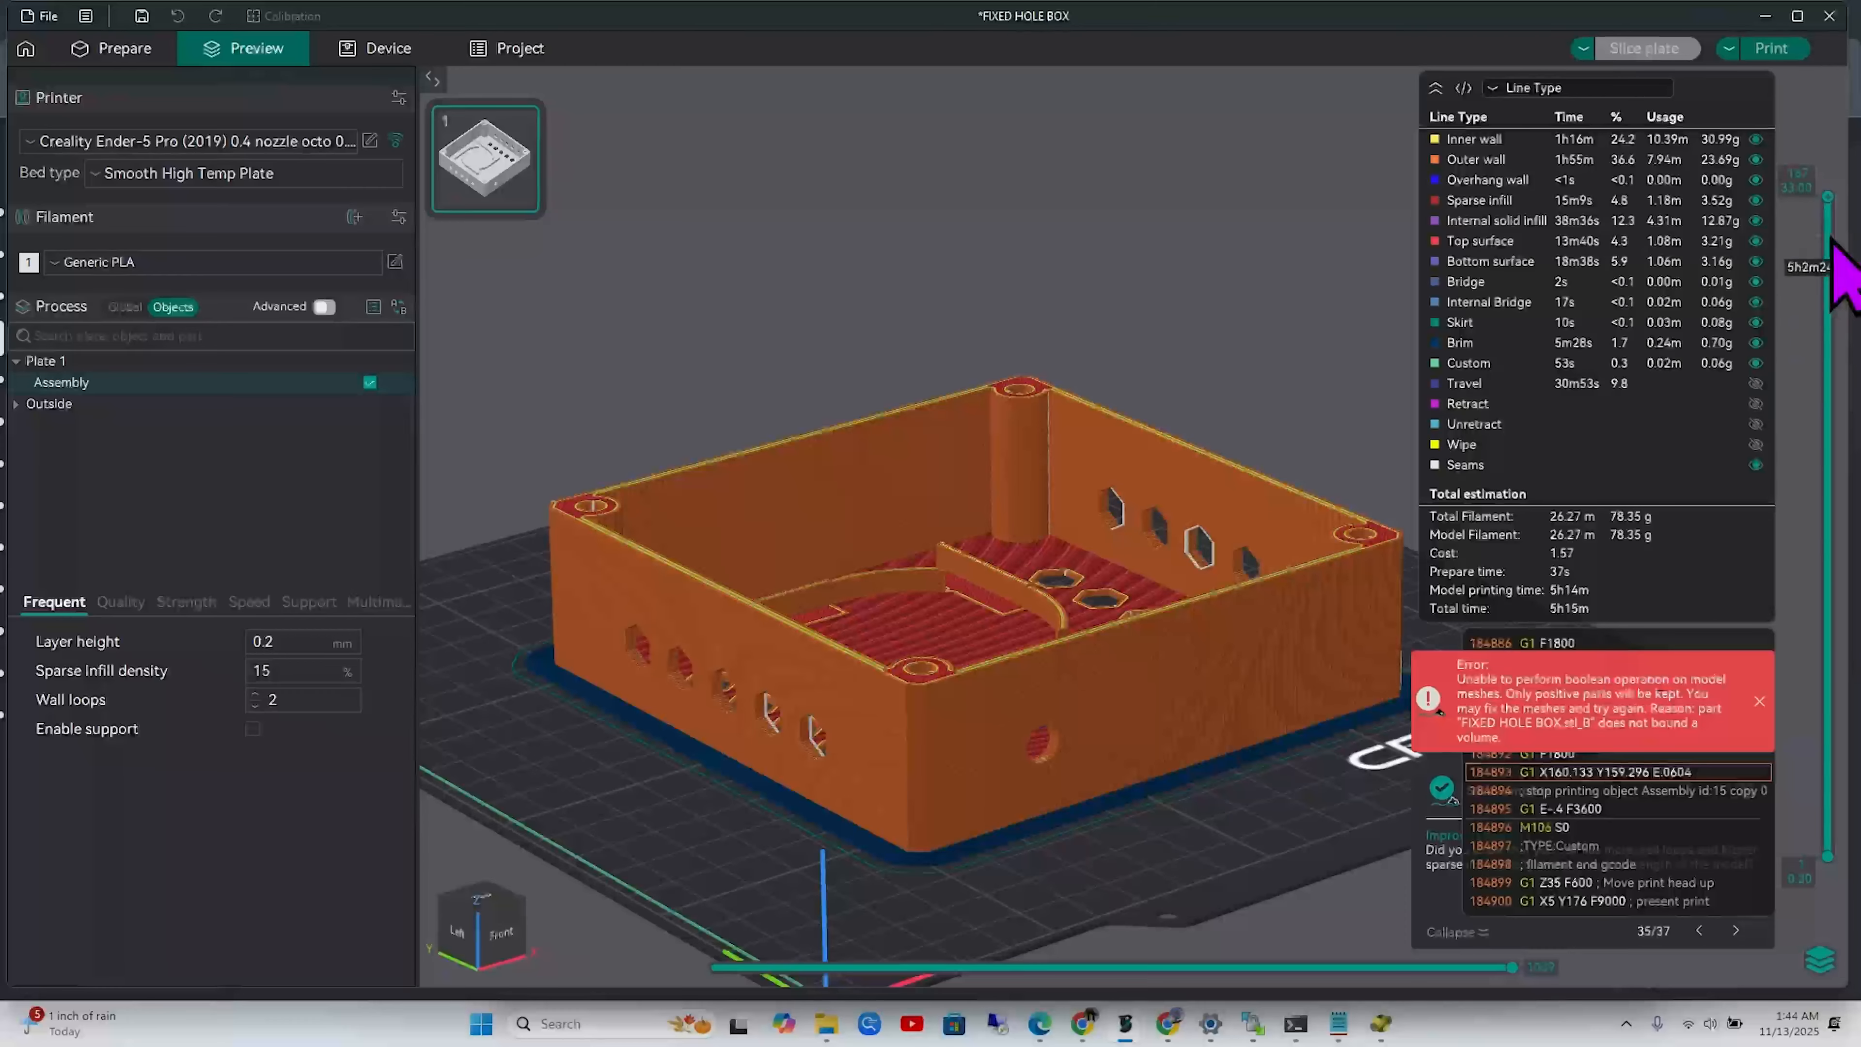
pyautogui.moveTo(1827, 198); pyautogui.dragTo(1735, 876)
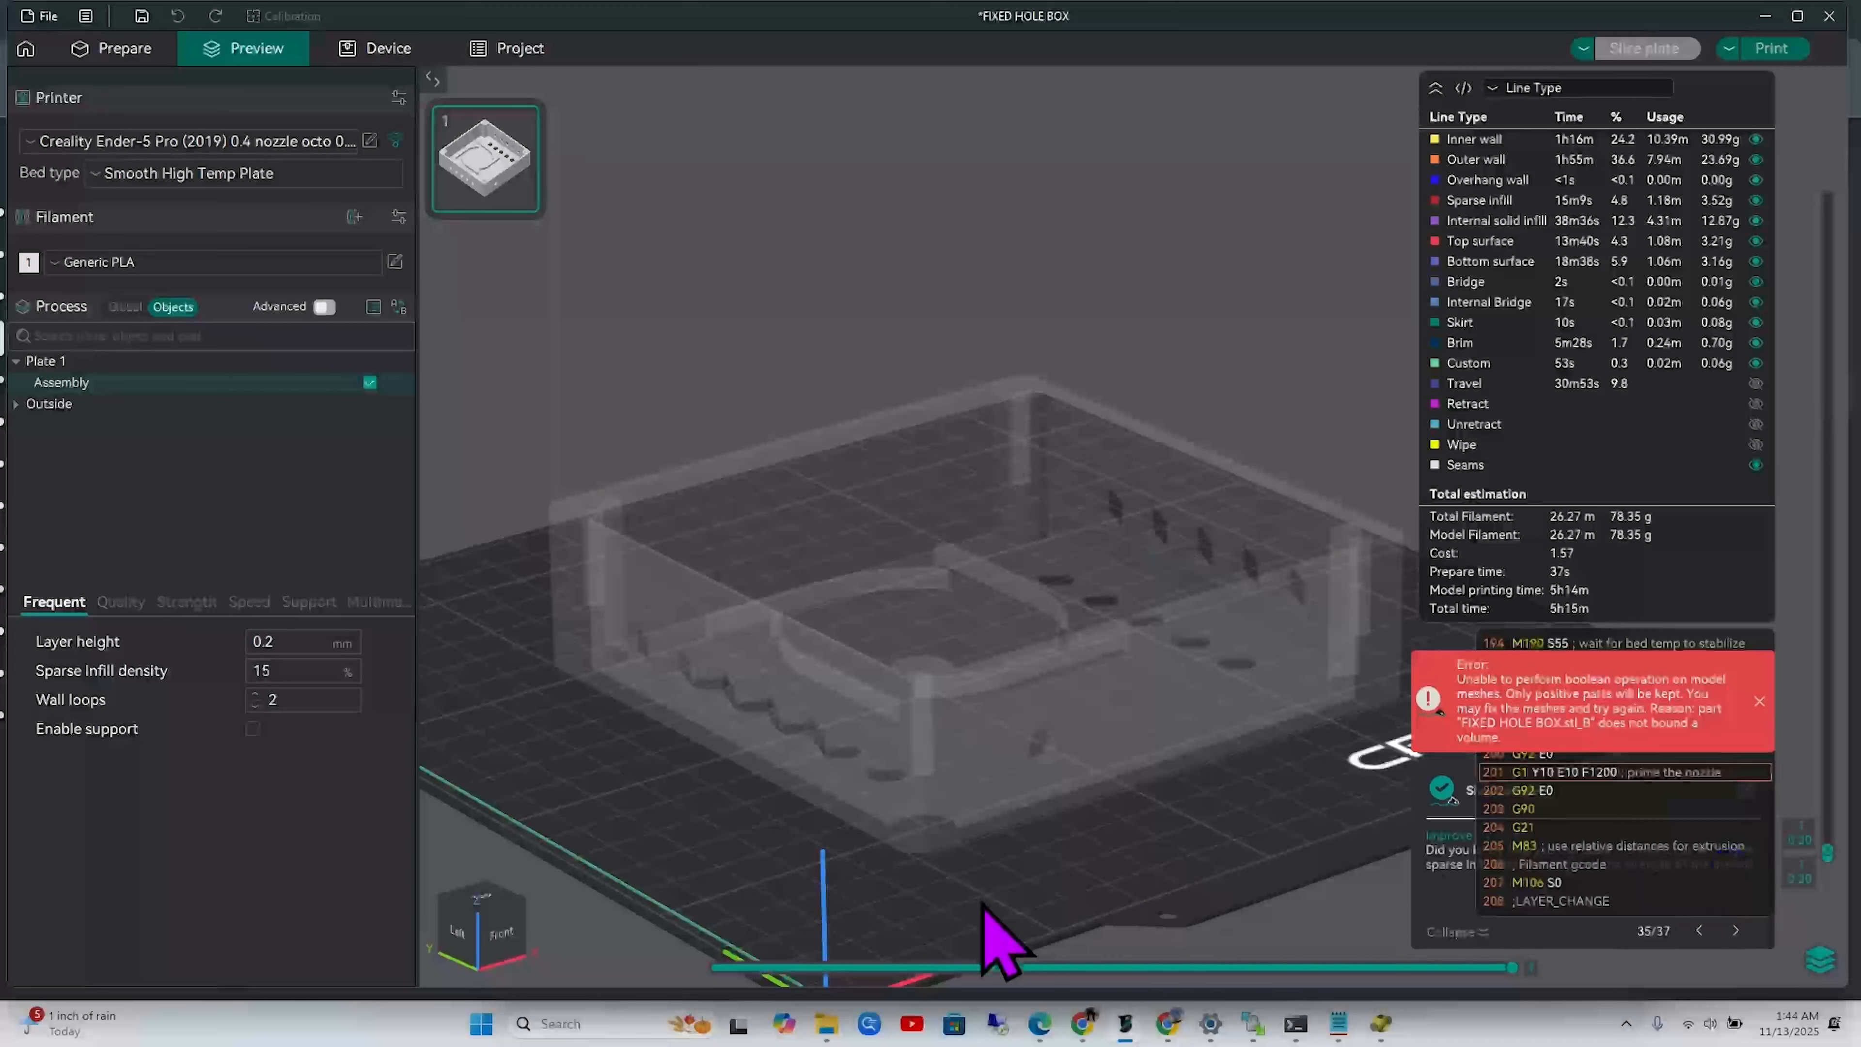
pyautogui.moveTo(982, 905); pyautogui.dragTo(1019, 790)
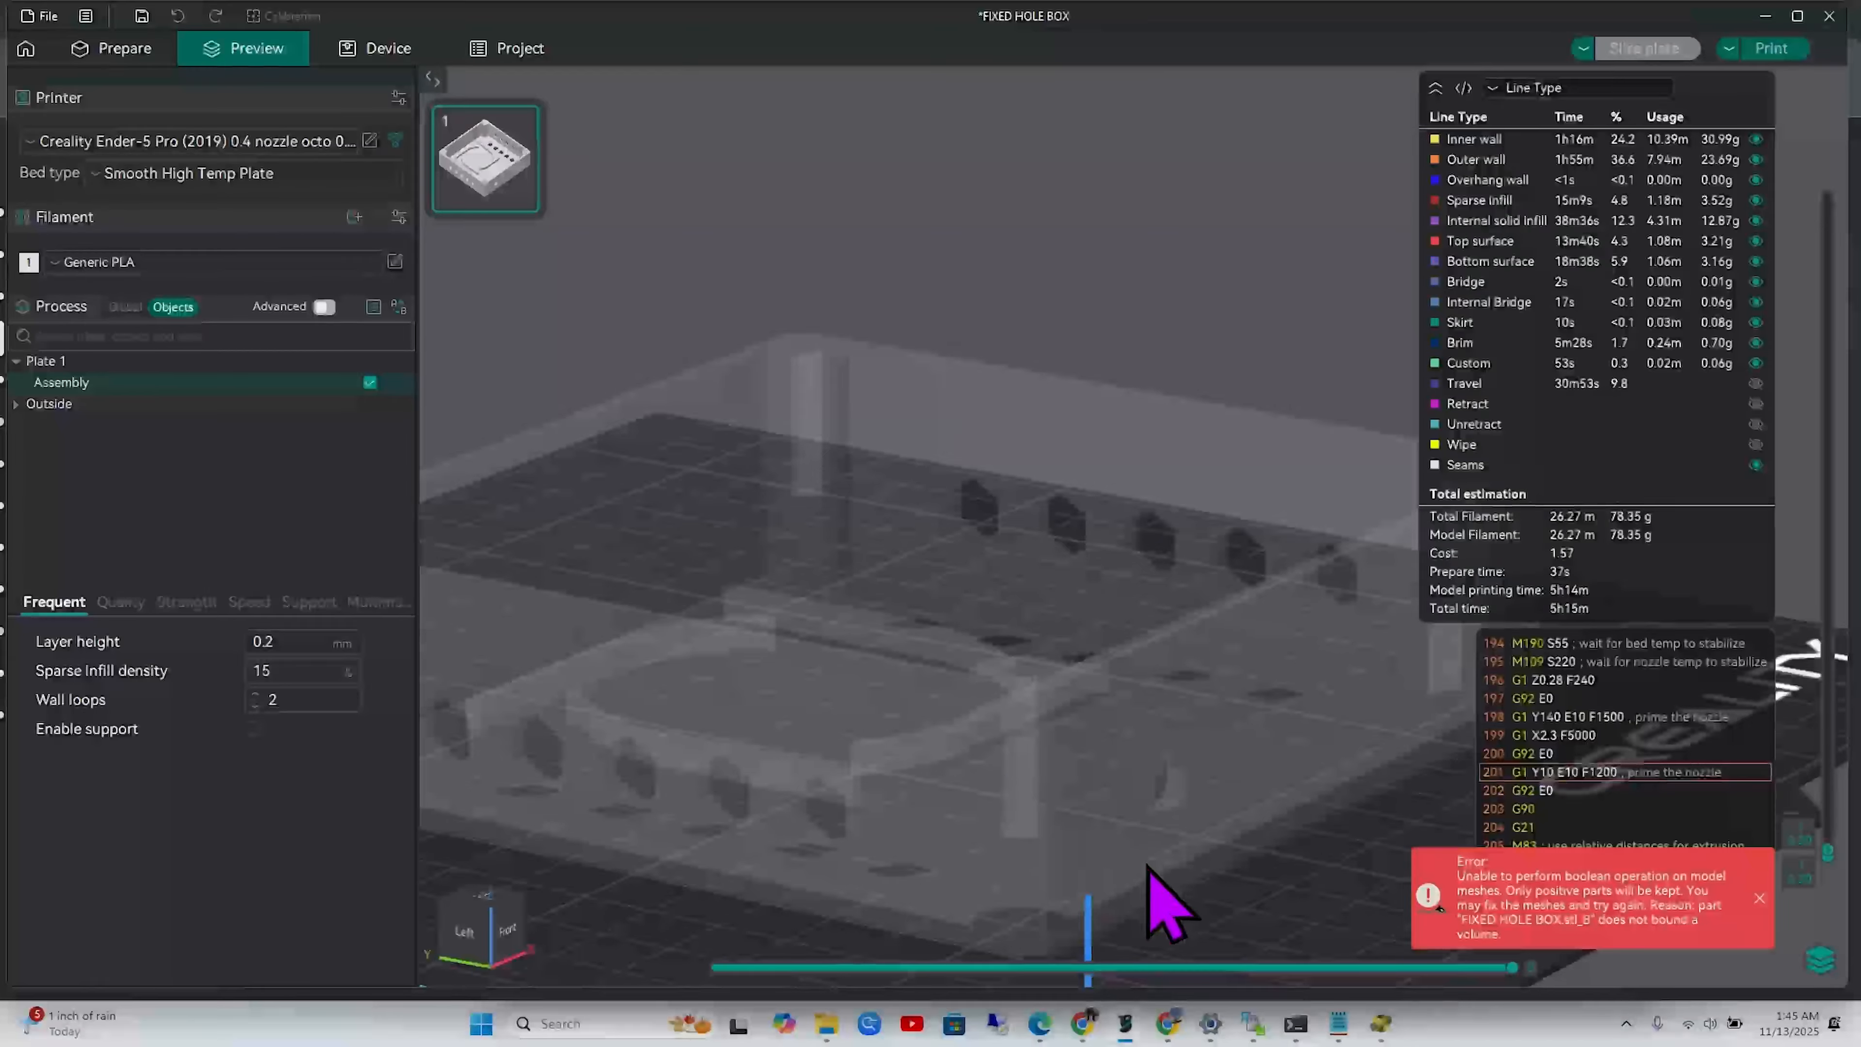
pyautogui.moveTo(1148, 866); pyautogui.dragTo(1002, 742)
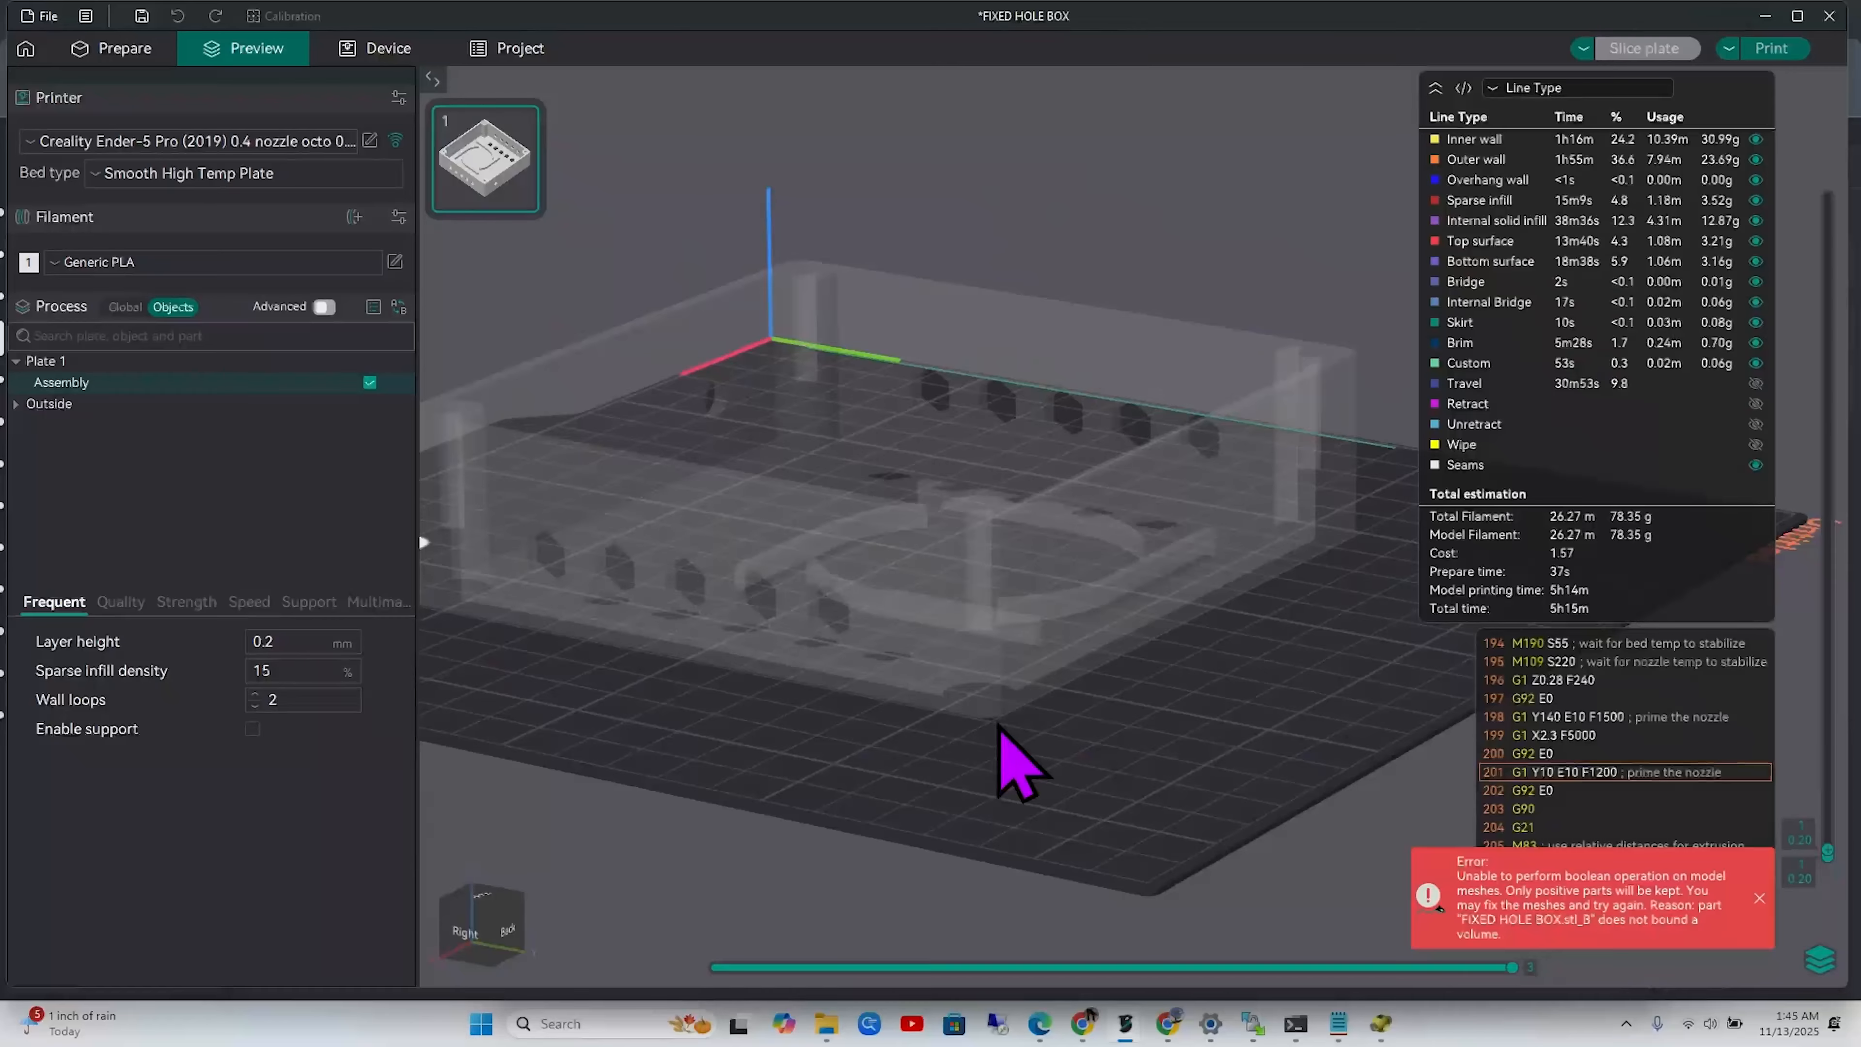
pyautogui.moveTo(1072, 789); pyautogui.dragTo(1184, 813)
# Return to the Prepare view and recentre the box in a lower side view
pyautogui.click(126, 50)
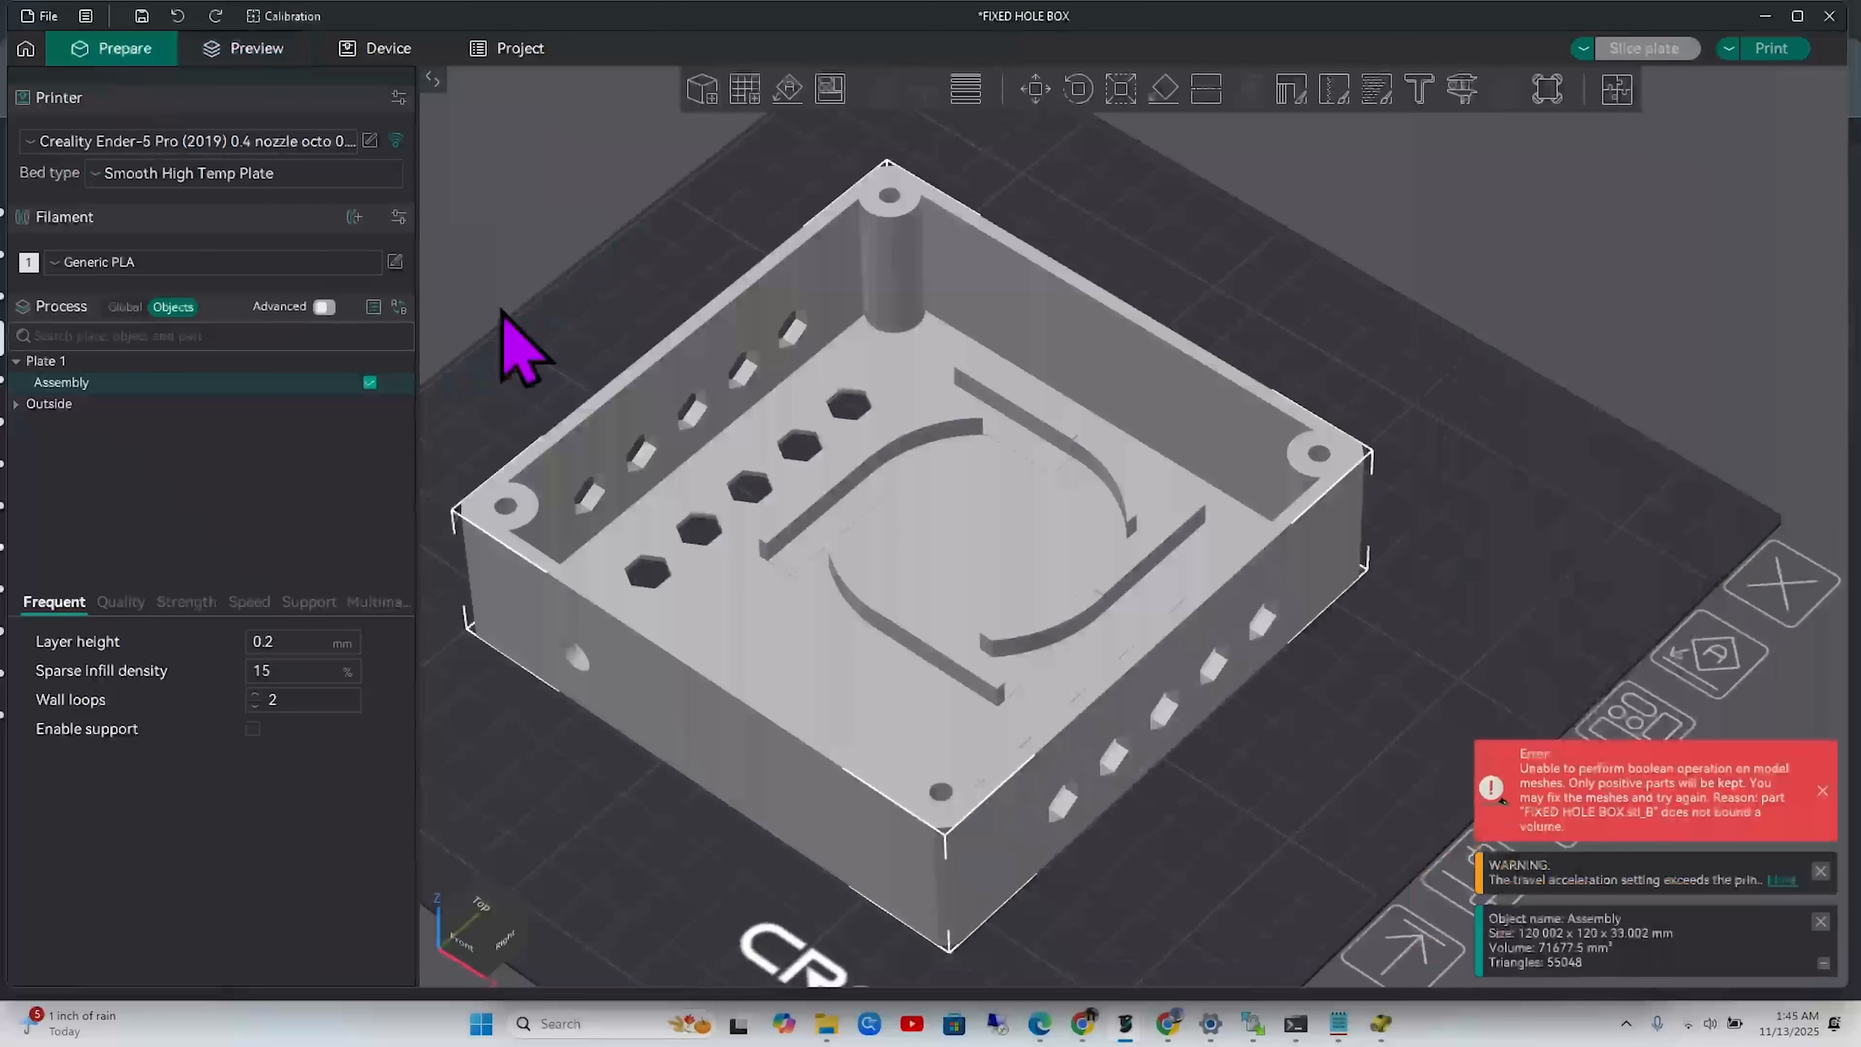
pyautogui.moveTo(1324, 786); pyautogui.dragTo(1335, 681, button='right')
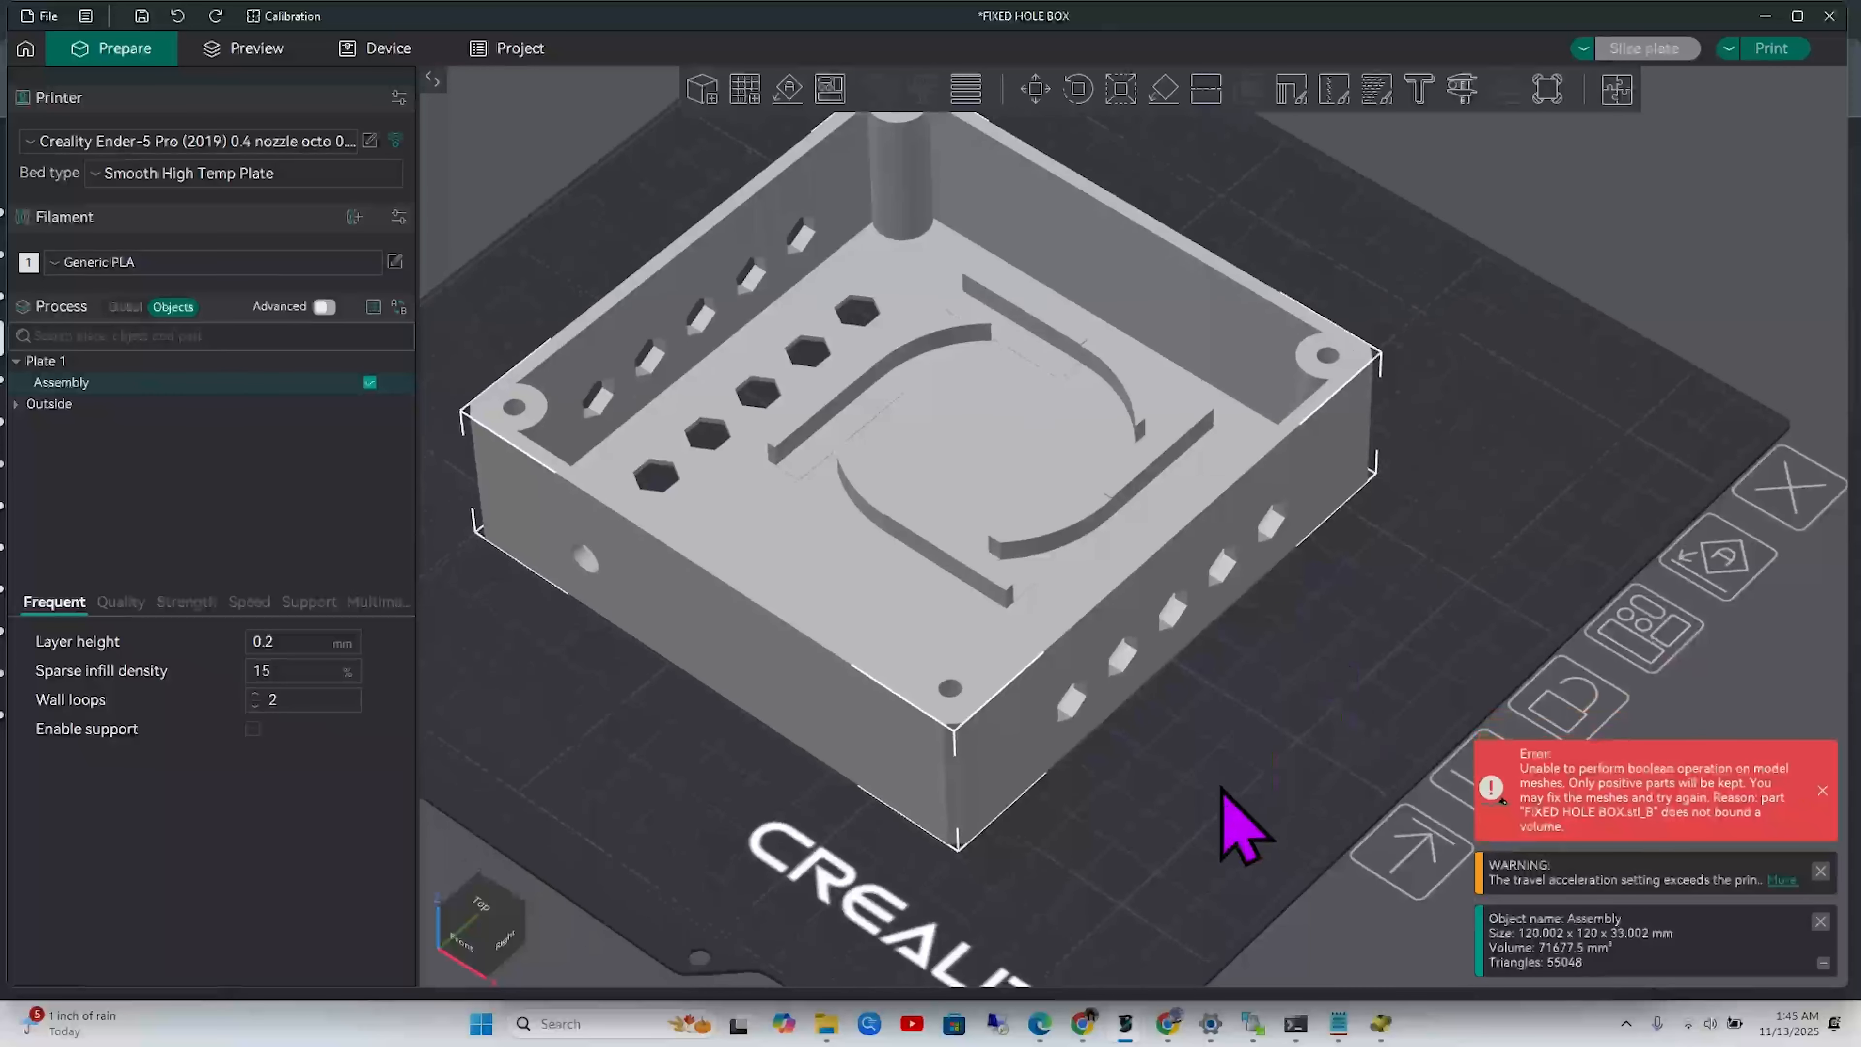
pyautogui.moveTo(1221, 789); pyautogui.dragTo(1220, 759)
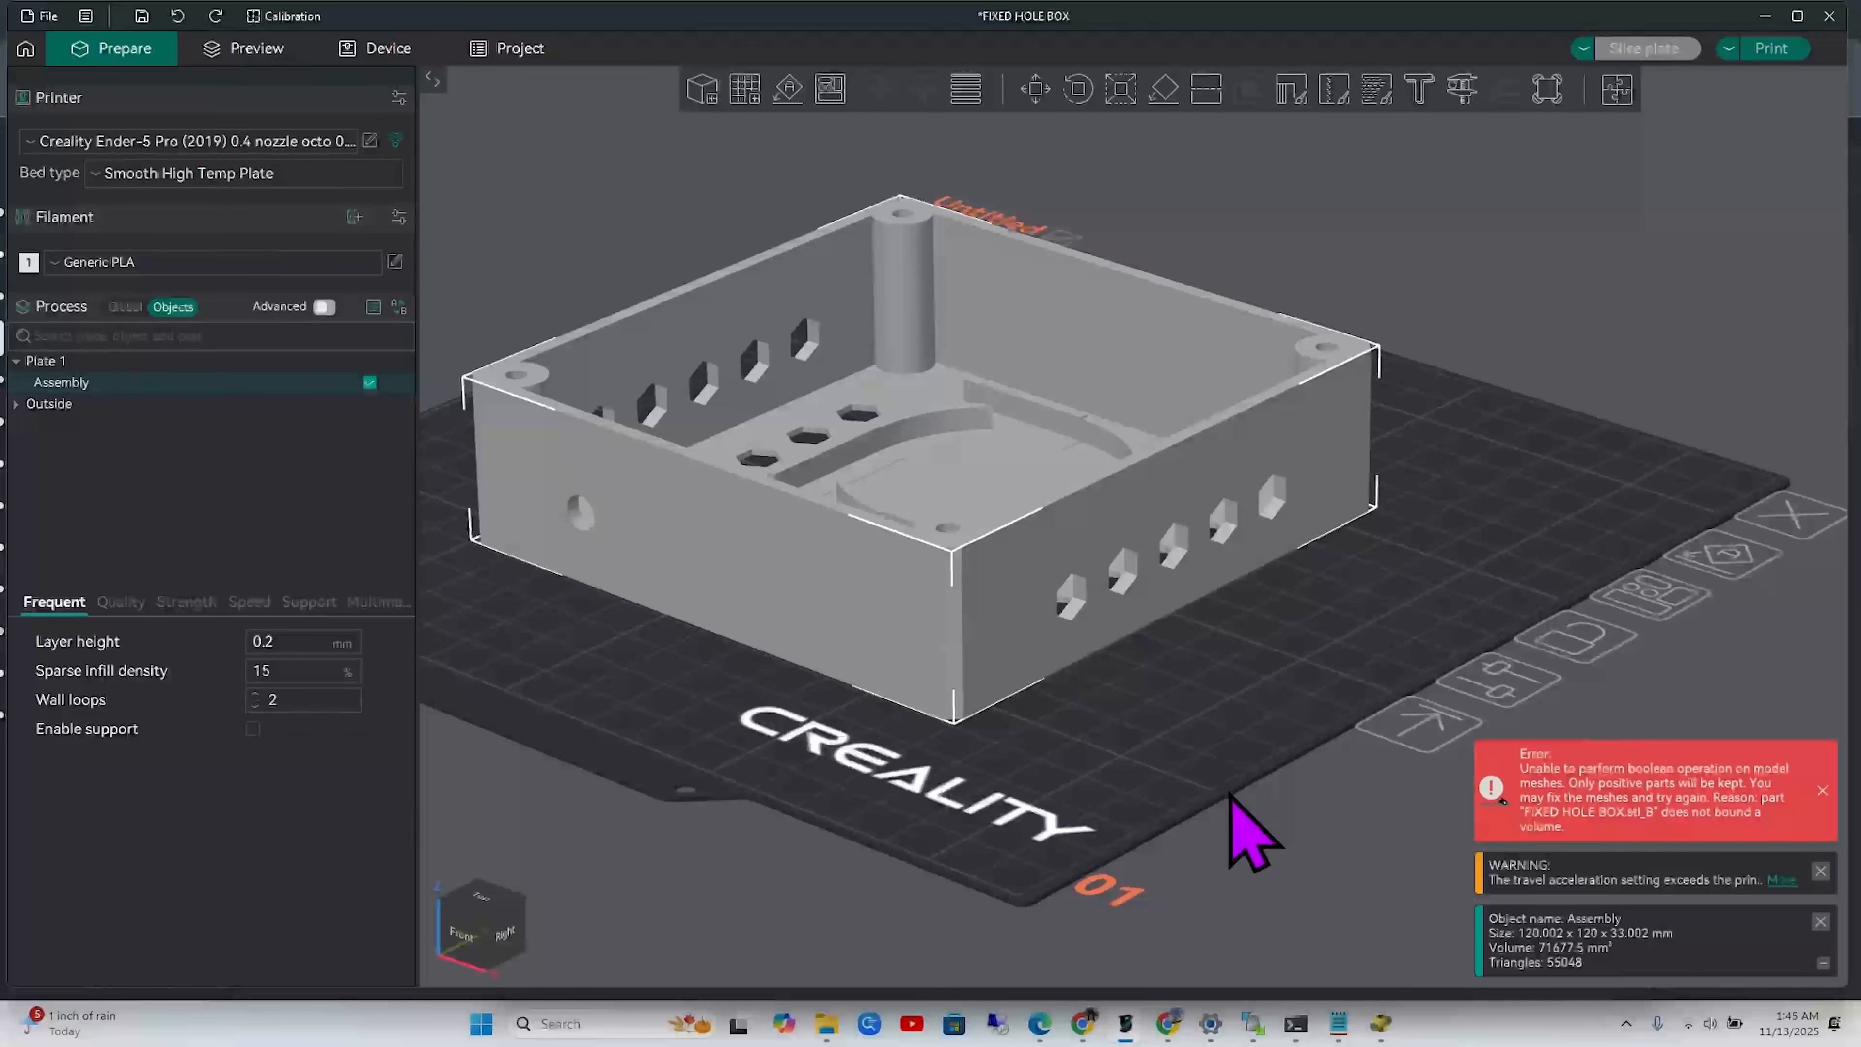
# Switch to the FRAME CUT SIDES project and show its frame in the Prepare view
pyautogui.moveTo(1127, 1035)
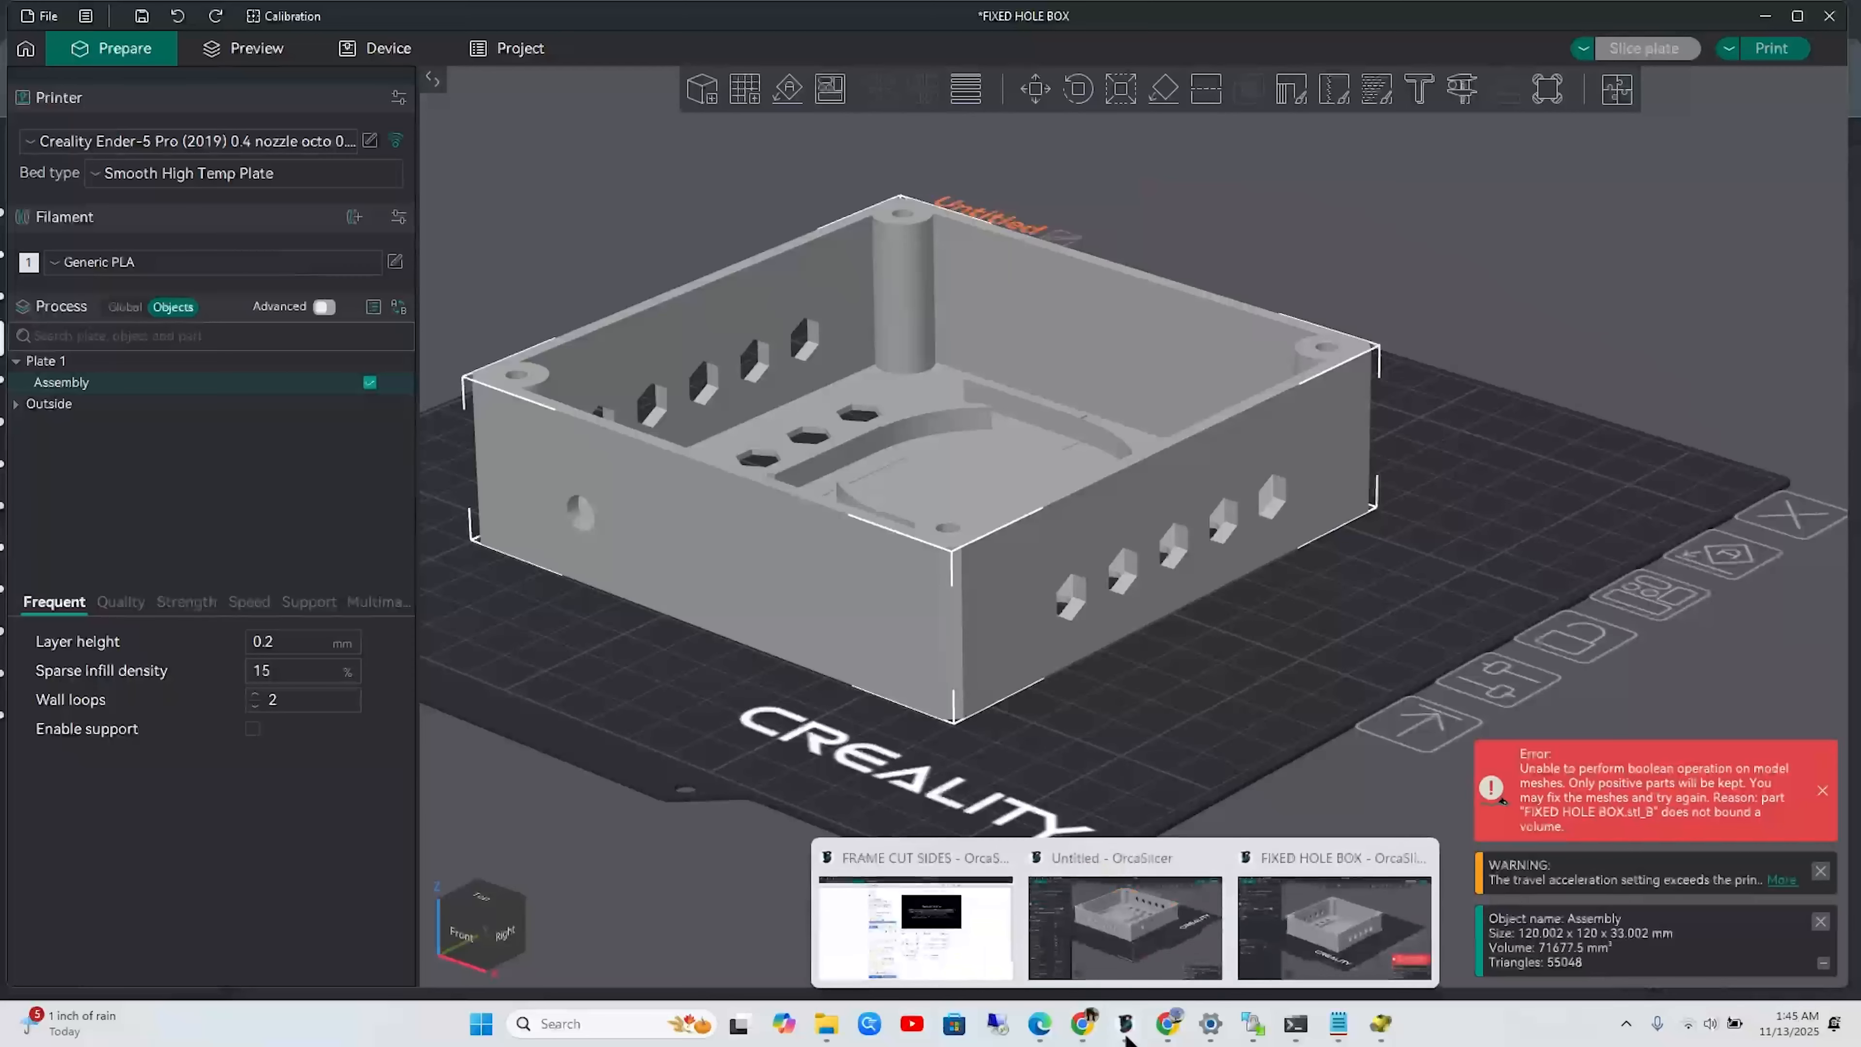
pyautogui.click(996, 975)
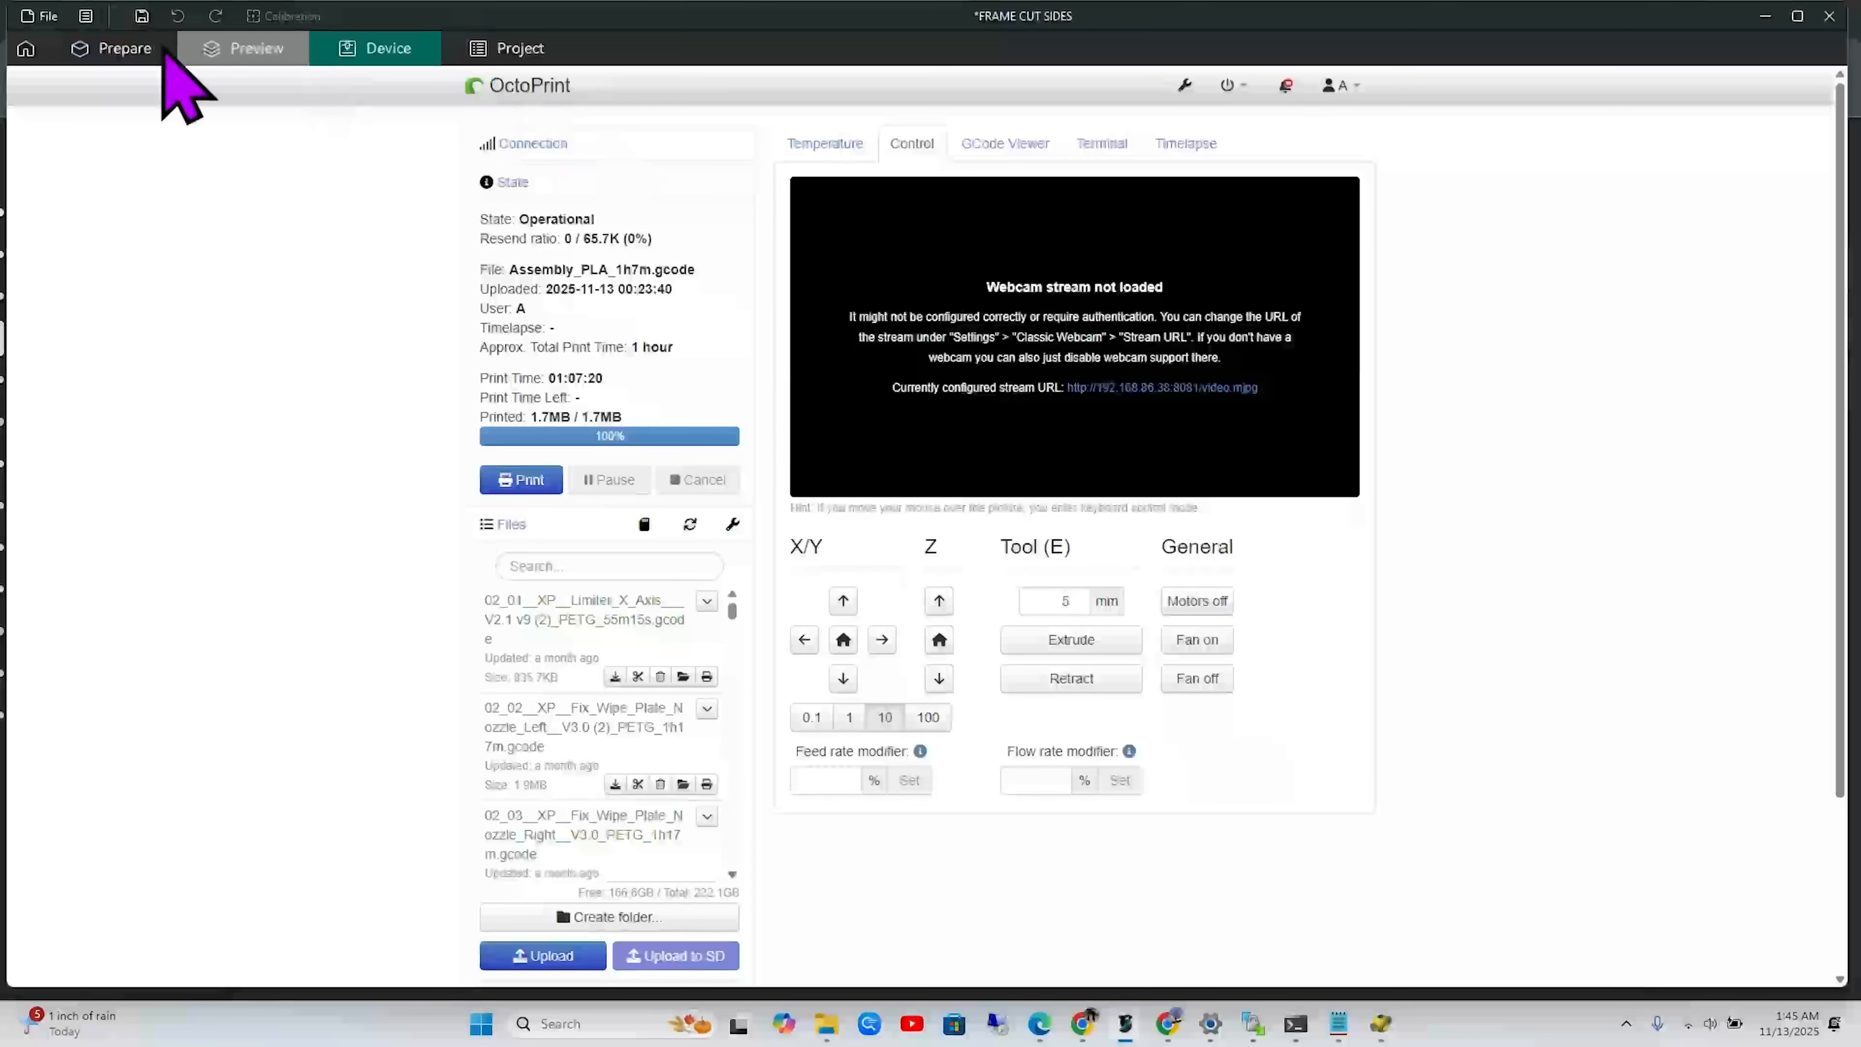
pyautogui.click(112, 60)
pyautogui.moveTo(978, 579); pyautogui.dragTo(979, 600)
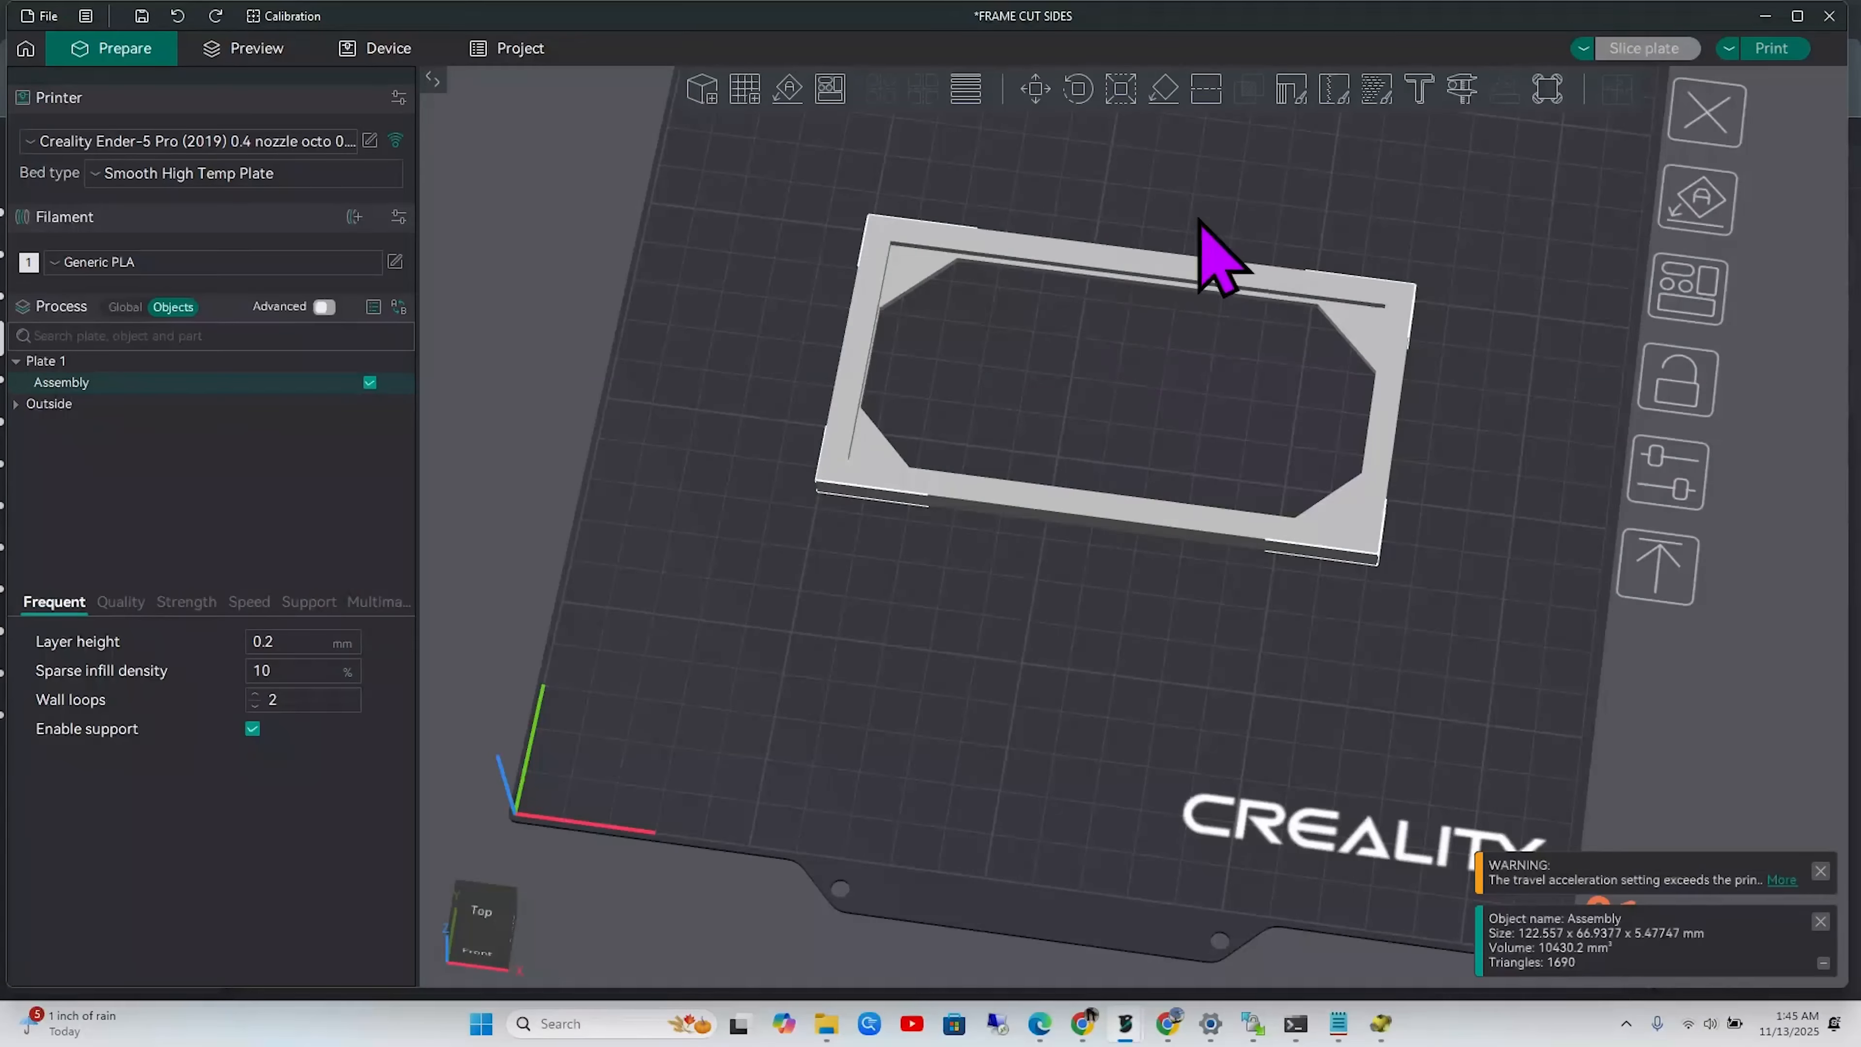
# Turn the frame's cut plane upright by 90° without cutting yet
pyautogui.click(1204, 91)
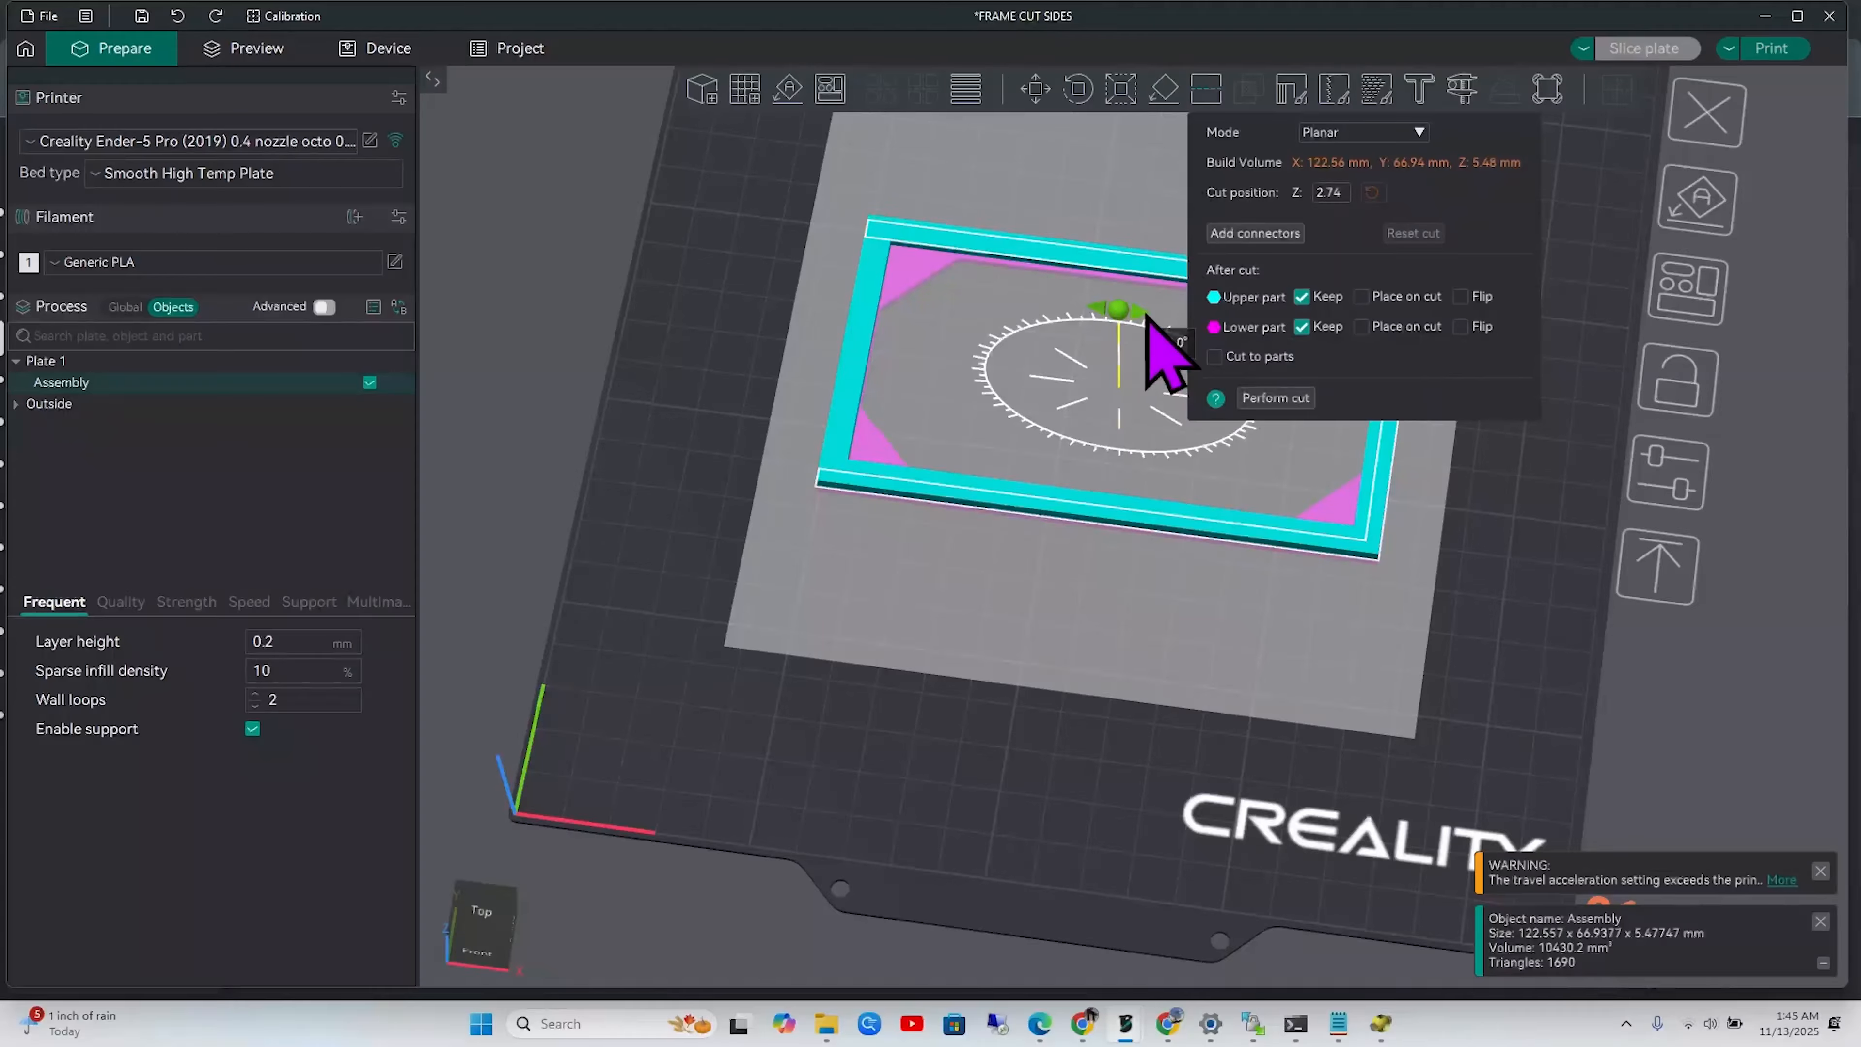
pyautogui.moveTo(1147, 318); pyautogui.dragTo(1220, 410)
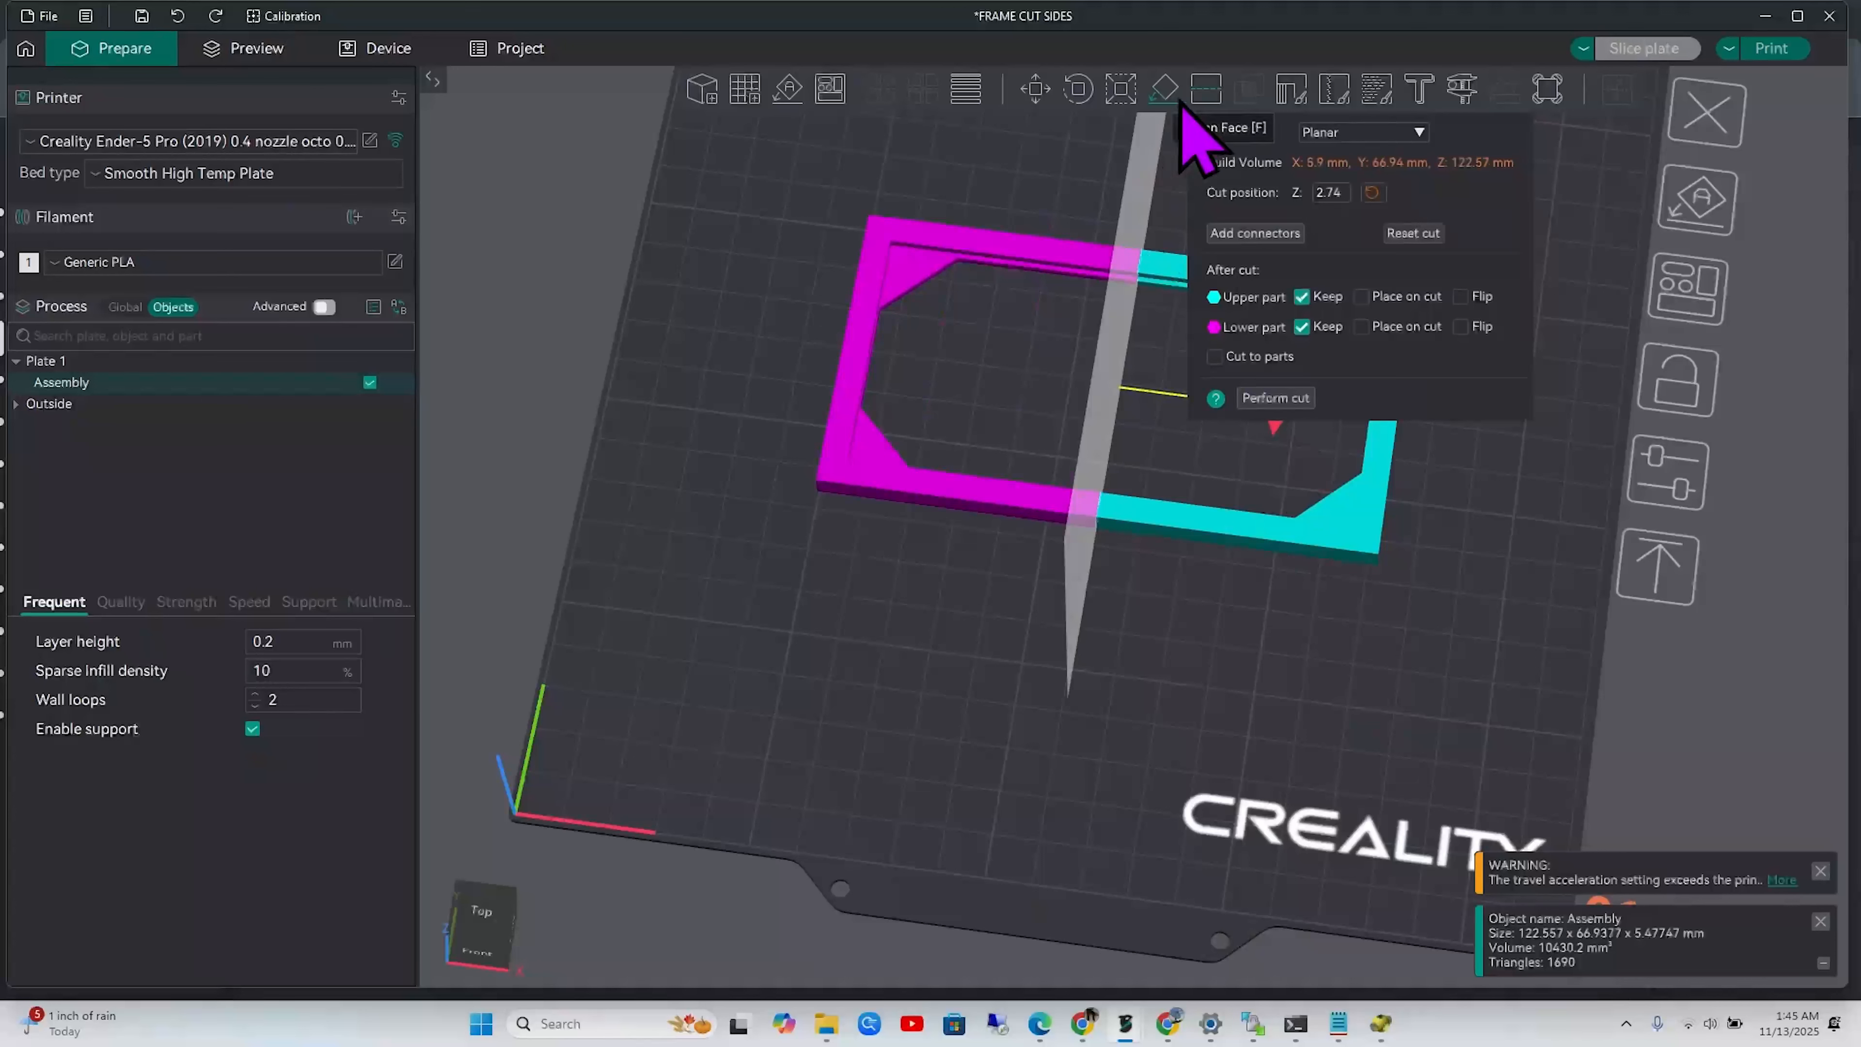
pyautogui.click(1205, 90)
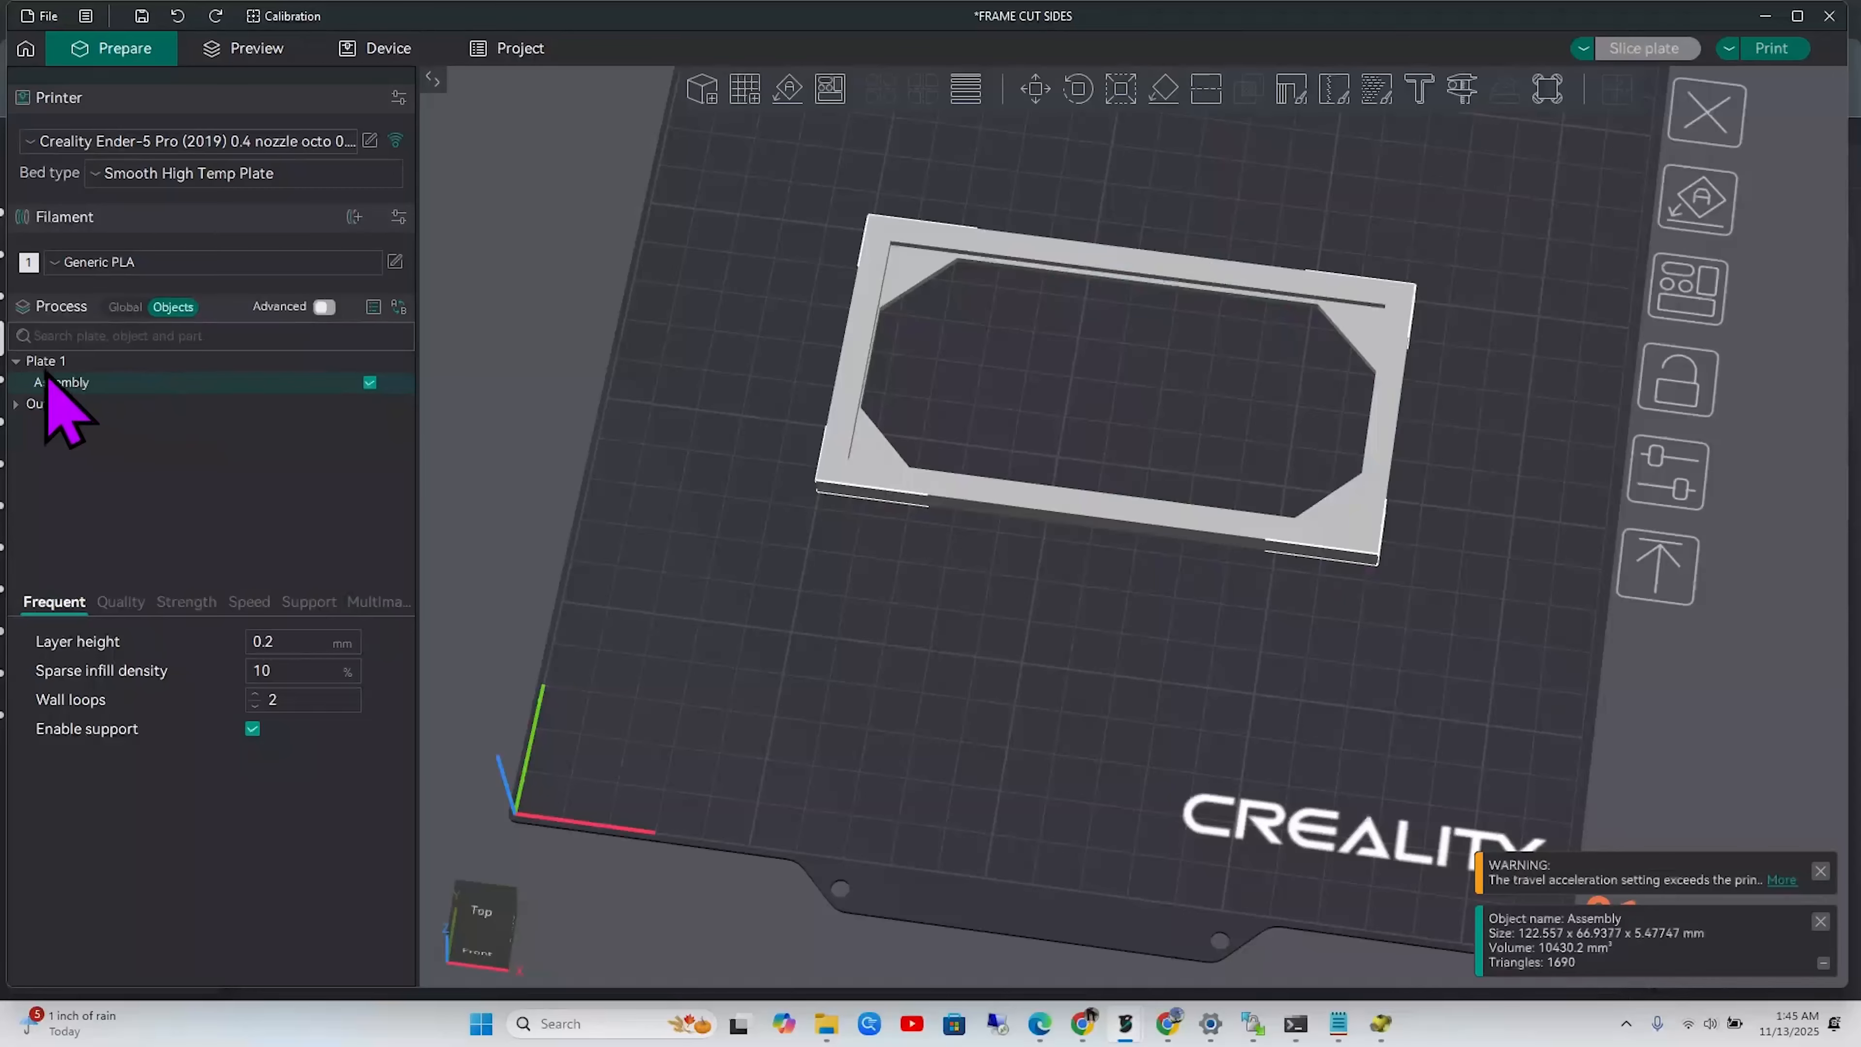
# Cut the frame into two Assembly halves with the upright plane and select the second half
pyautogui.click(17, 360)
pyautogui.click(853, 447)
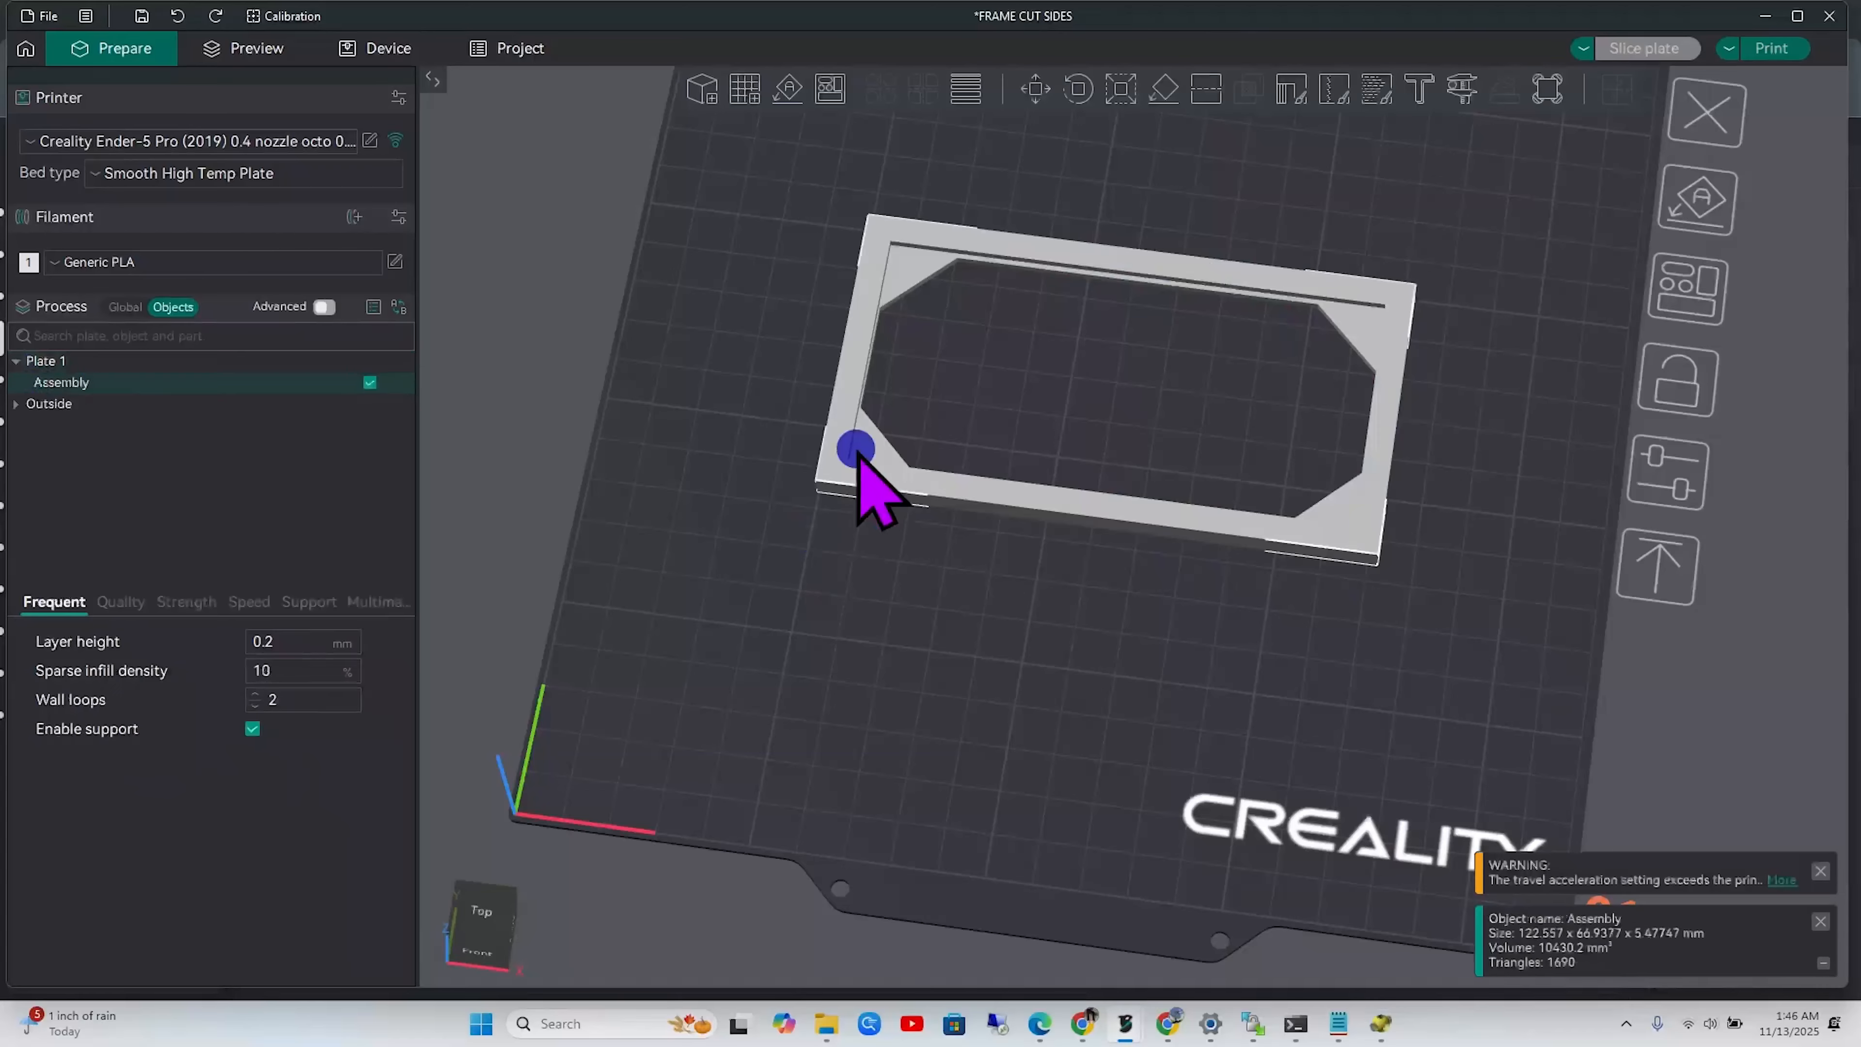
pyautogui.click(1201, 94)
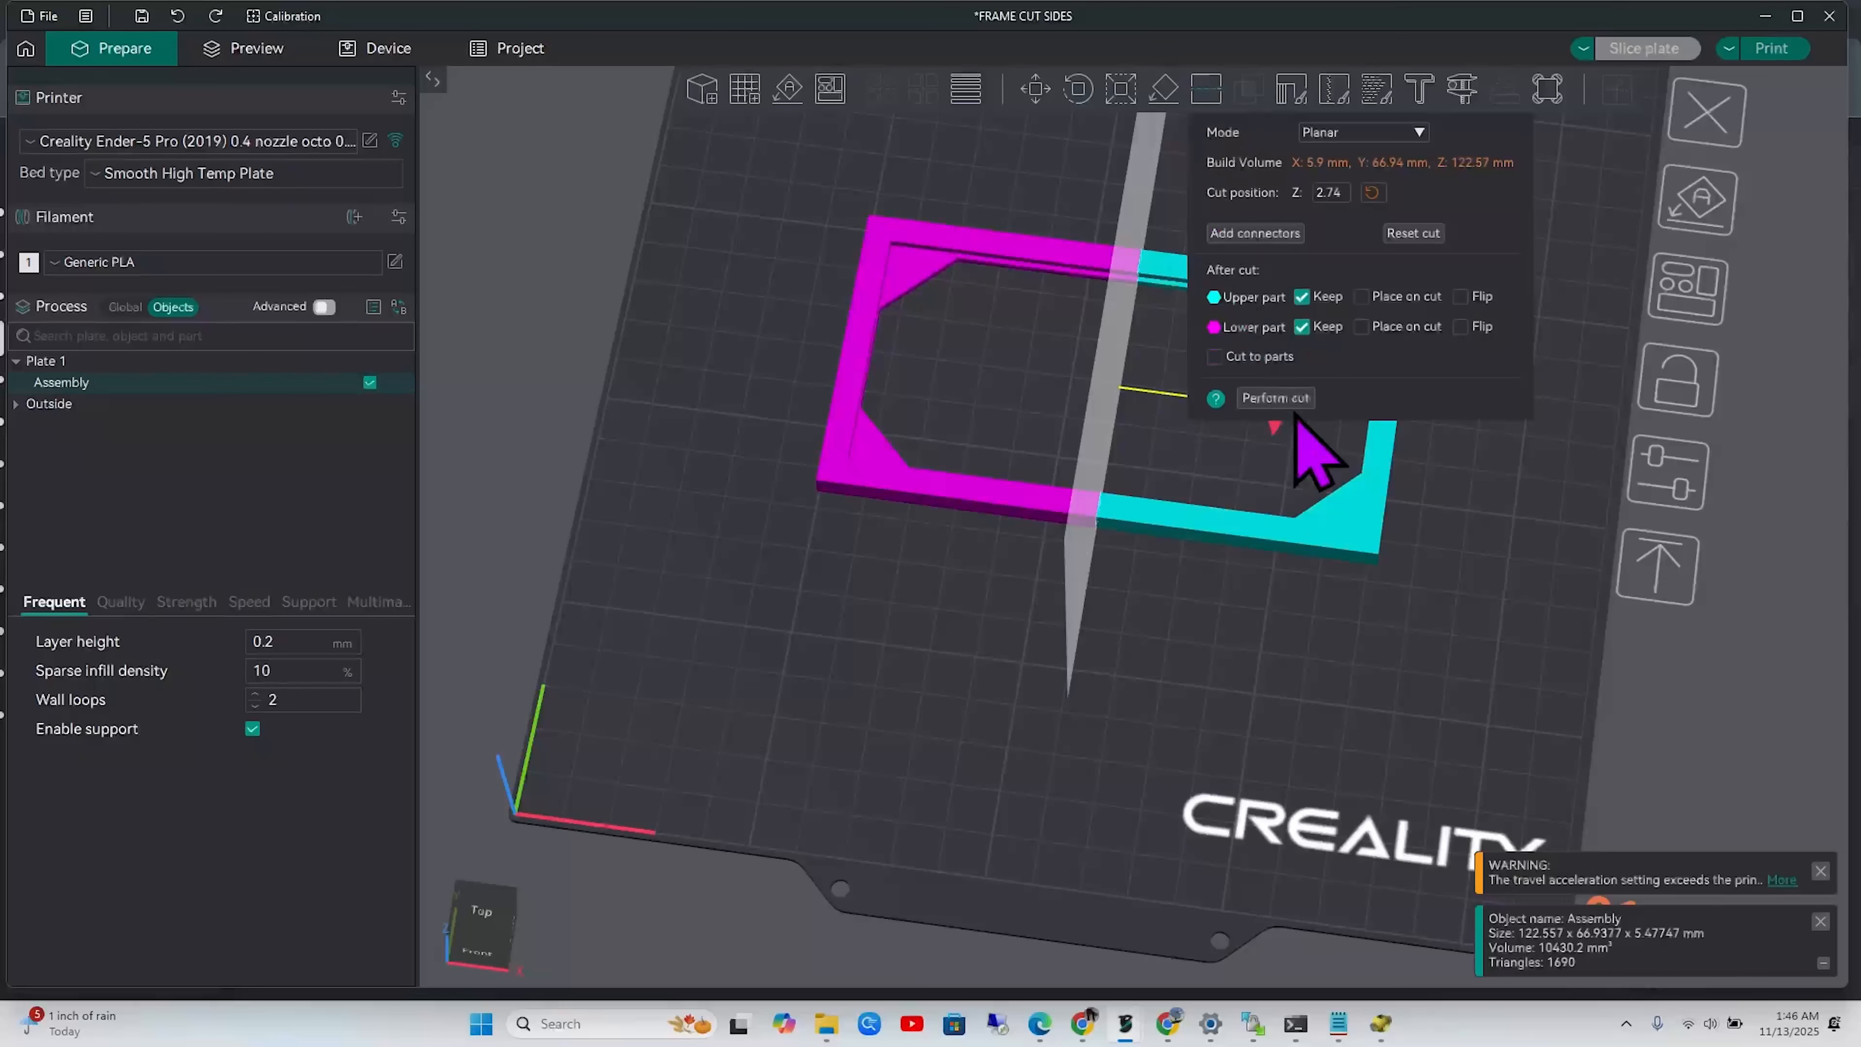
pyautogui.click(1254, 400)
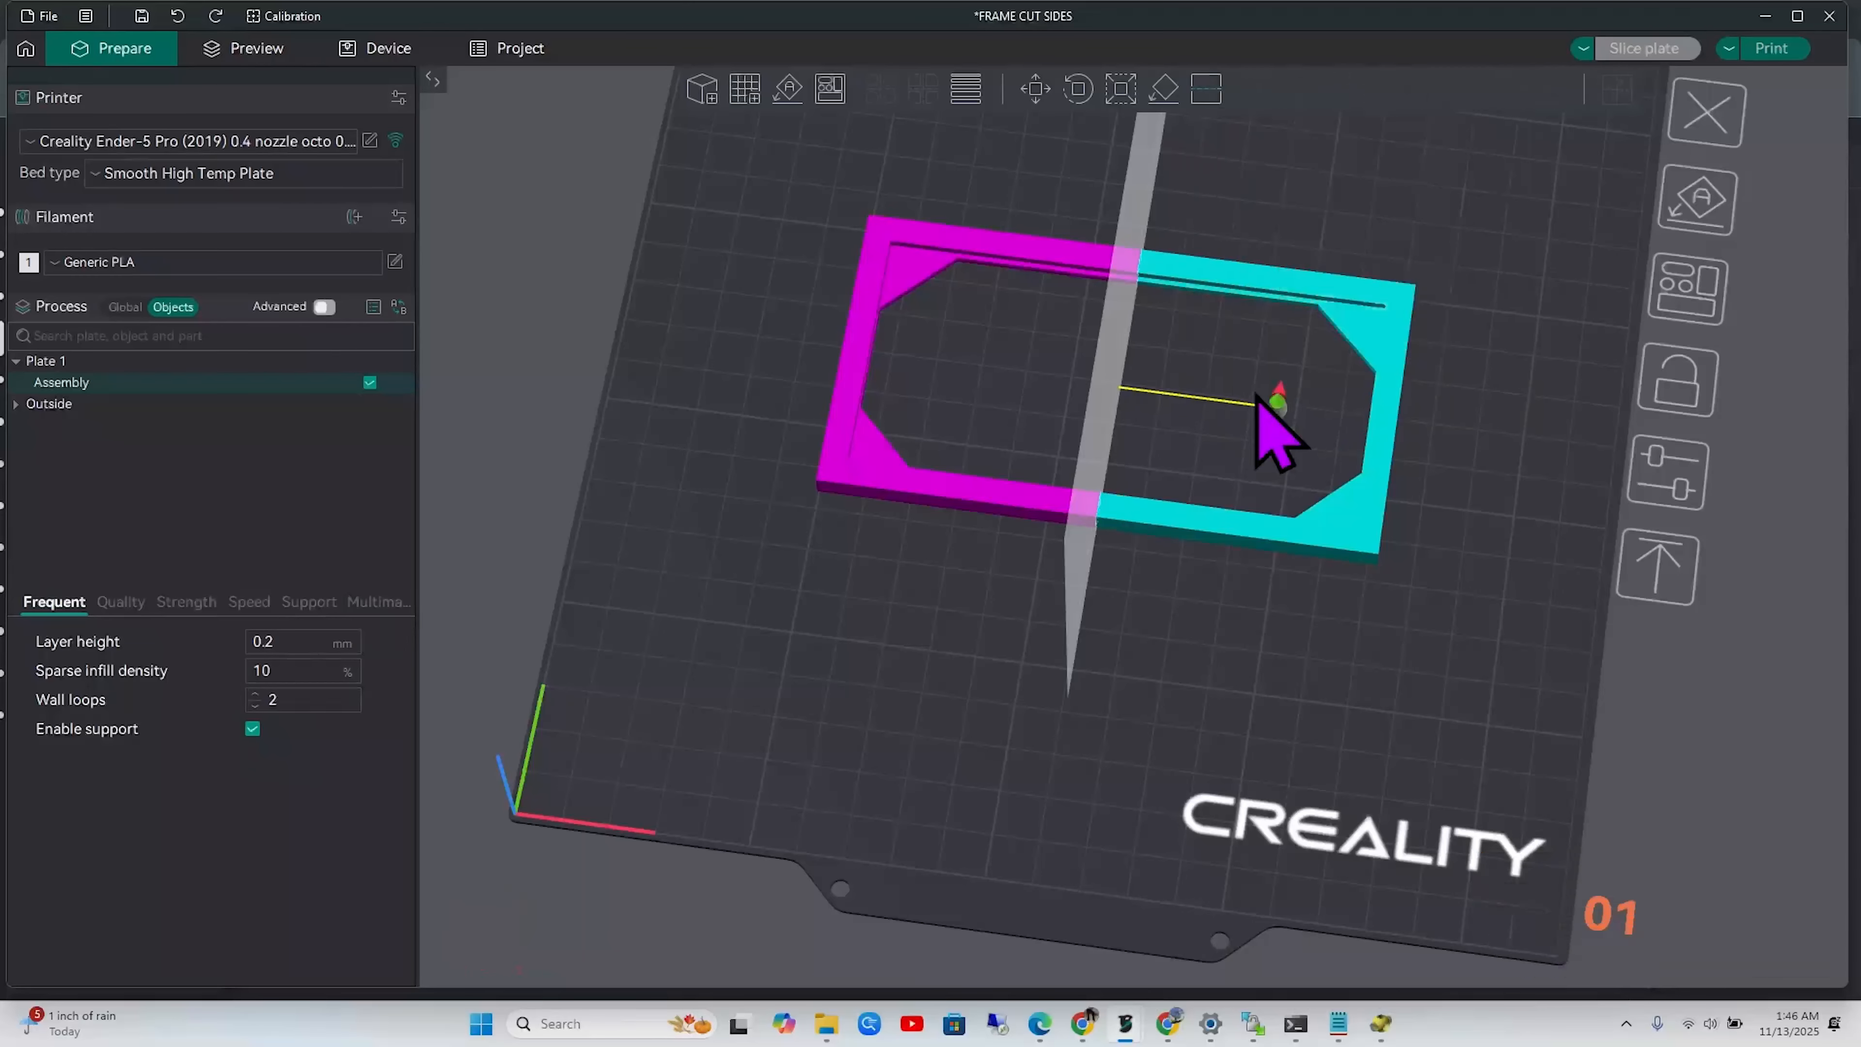
pyautogui.click(289, 401)
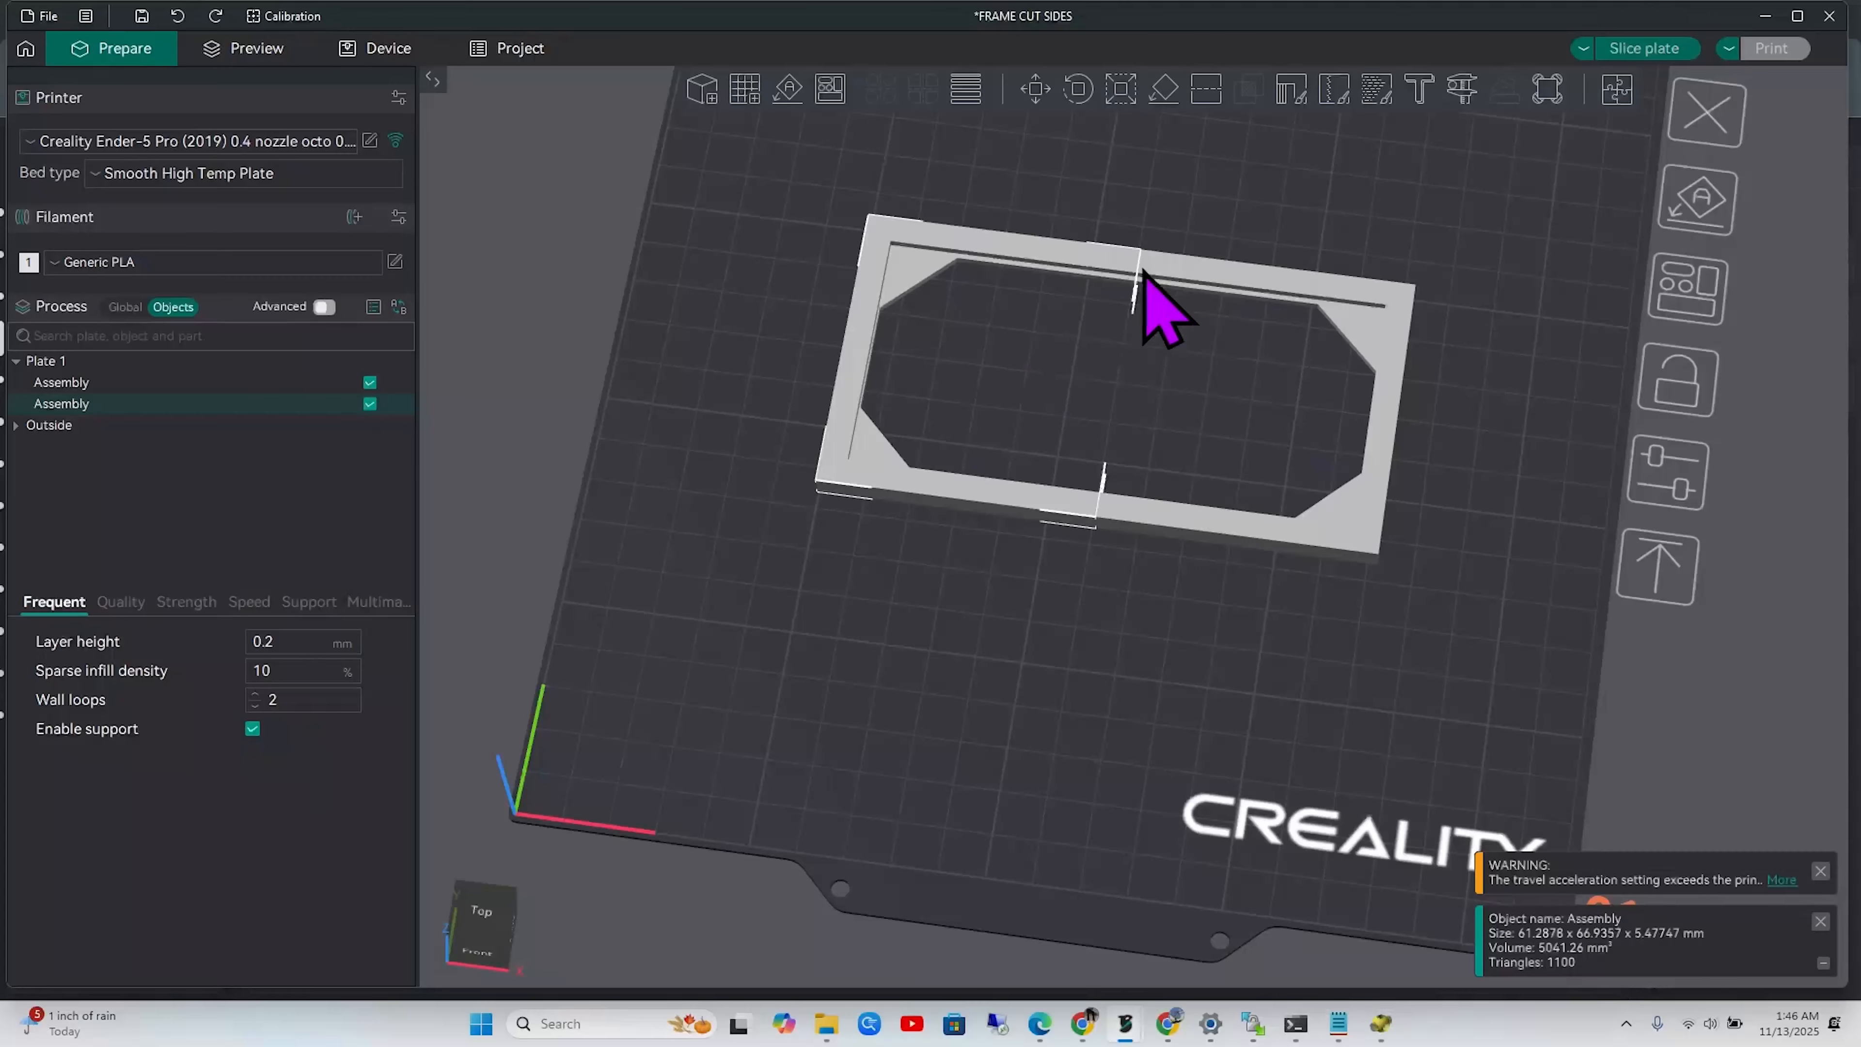
# Slide the selected frame half along X to position 126.82
pyautogui.click(1035, 90)
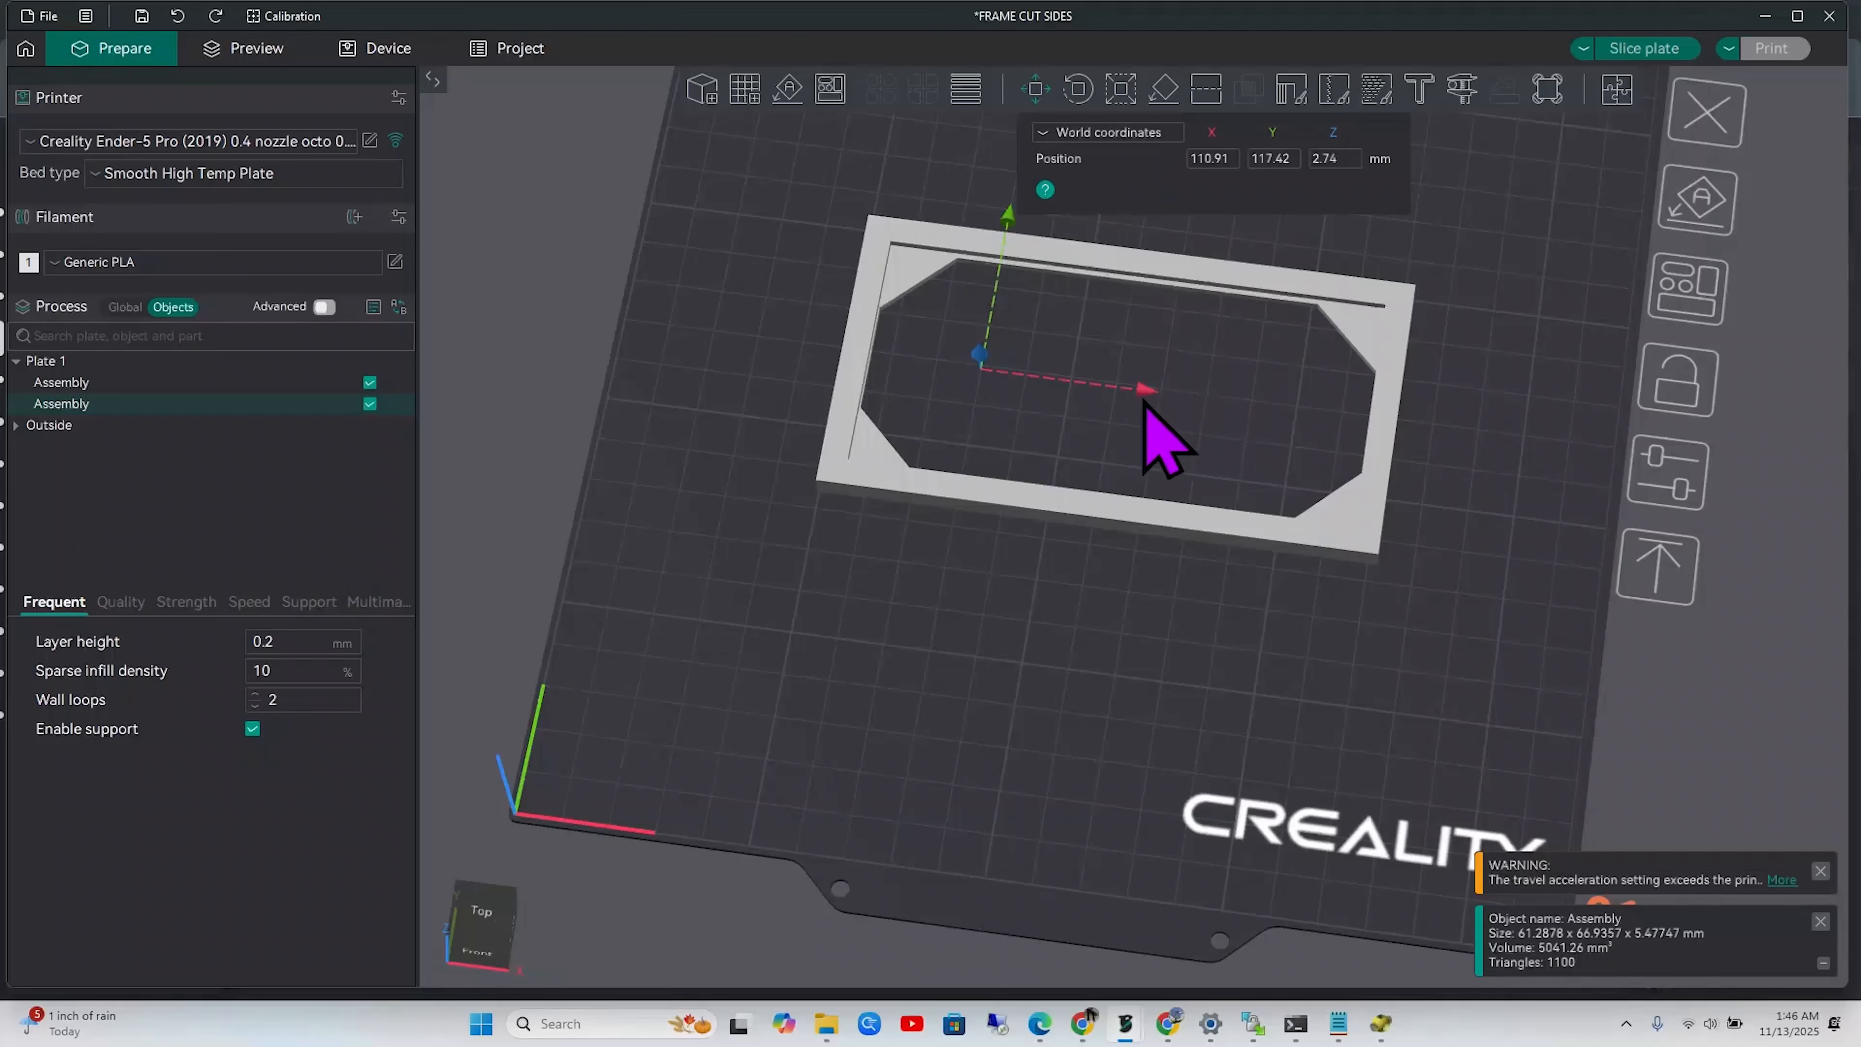
pyautogui.moveTo(1147, 399); pyautogui.dragTo(1219, 401)
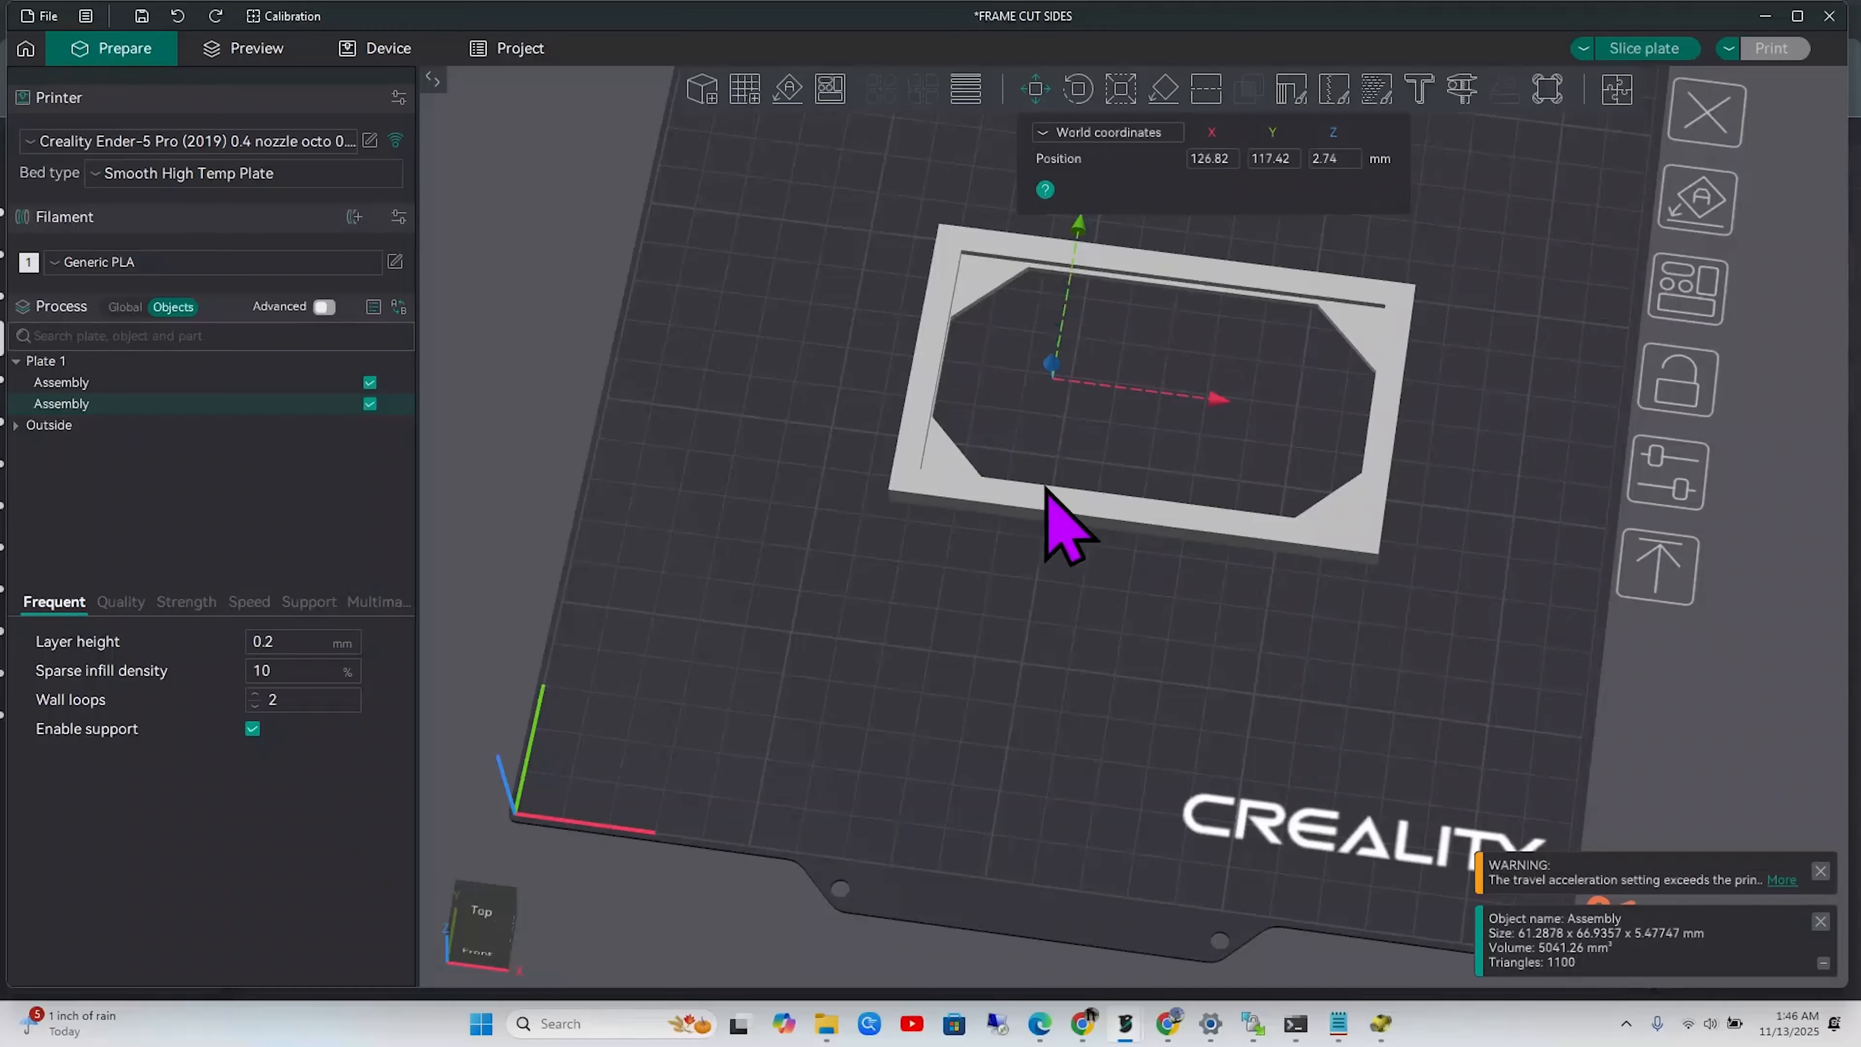
# In FIXED HOLE BOX, measure from the box's top rim to its bottom face: Distance 33.000 mm
pyautogui.click(1765, 15)
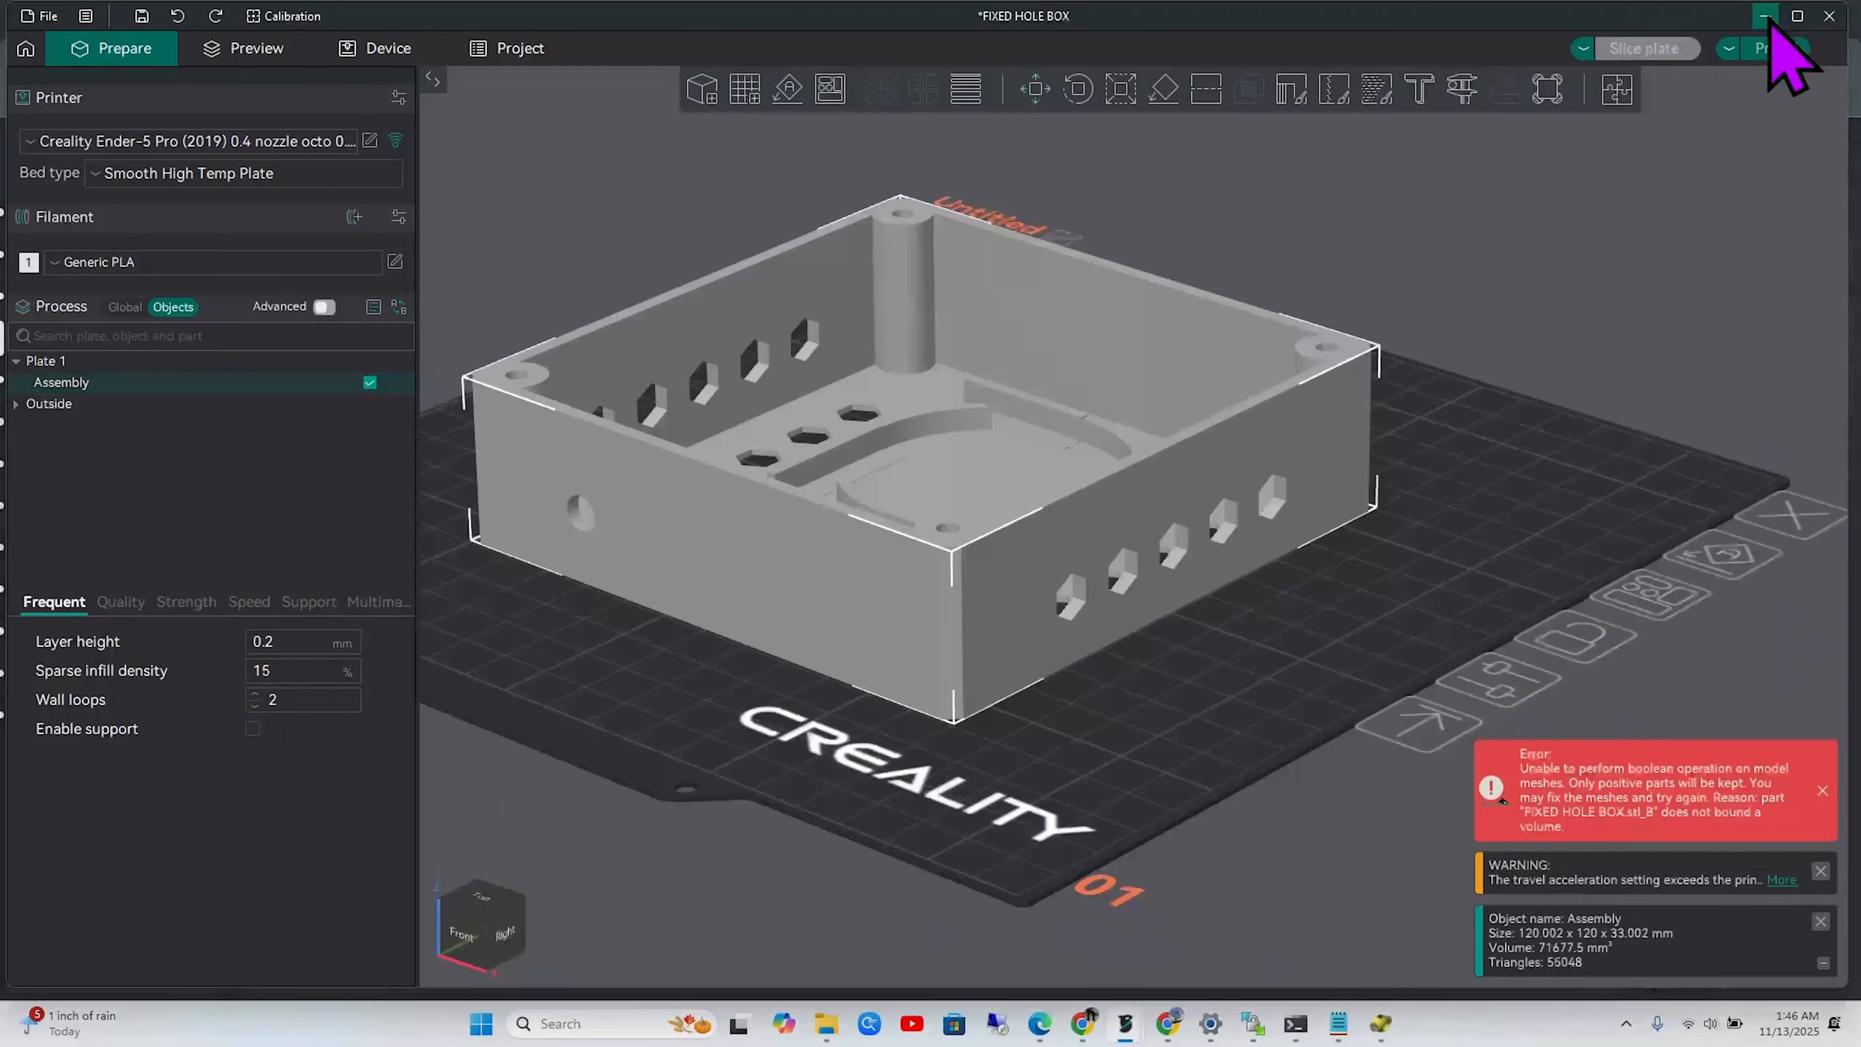
pyautogui.moveTo(1311, 612); pyautogui.dragTo(1280, 632)
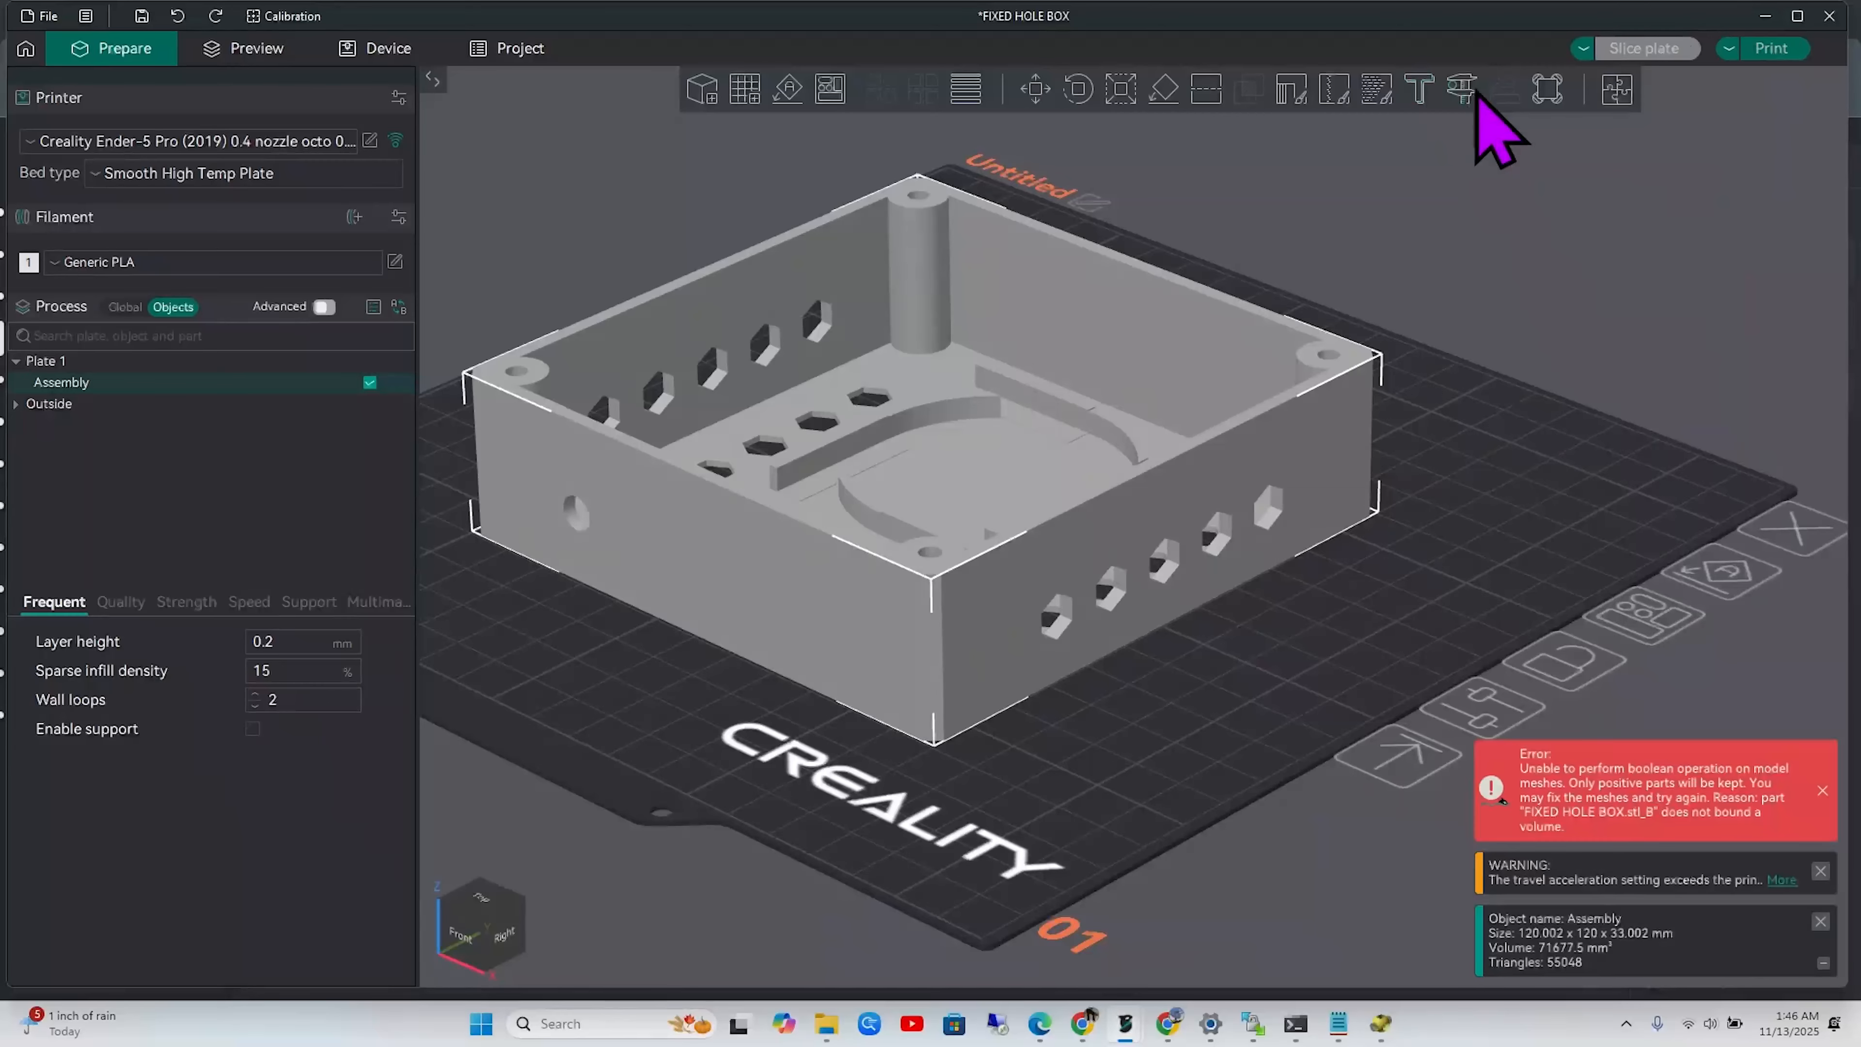
pyautogui.click(1462, 89)
pyautogui.click(909, 563)
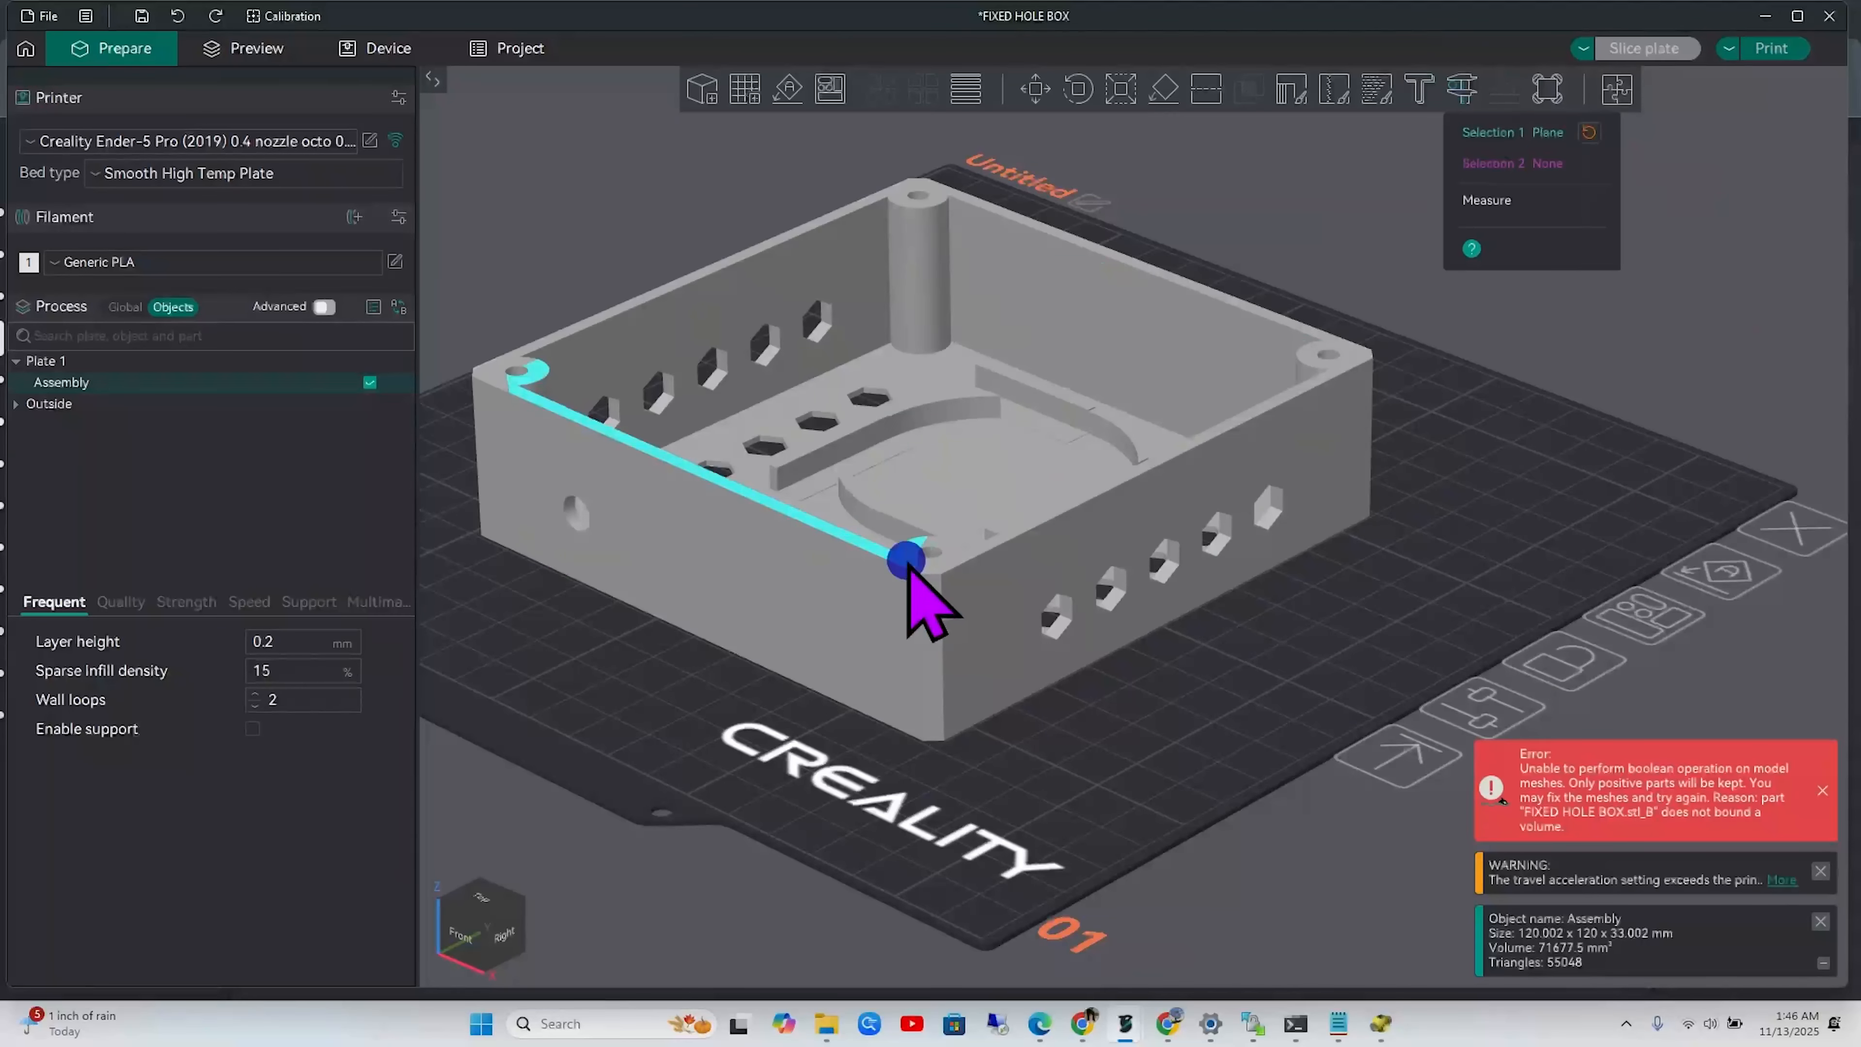
pyautogui.moveTo(768, 852); pyautogui.dragTo(843, 739)
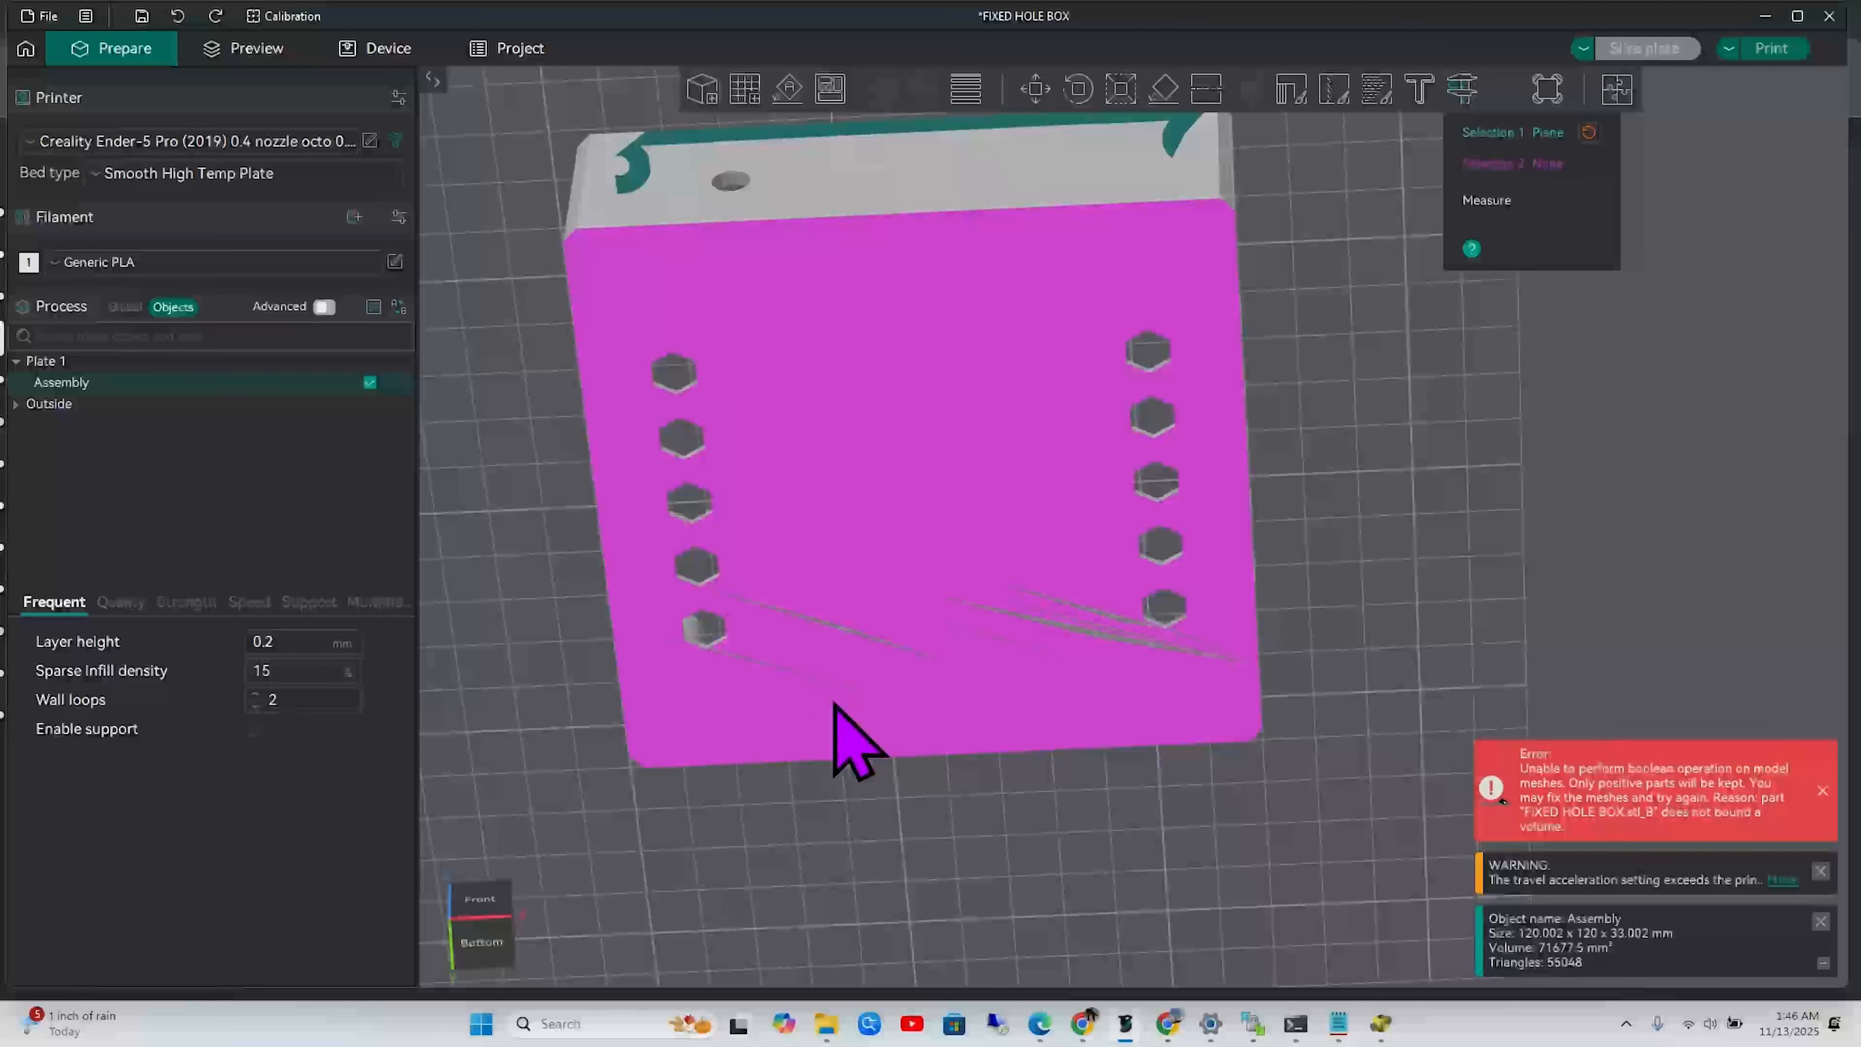
pyautogui.click(974, 235)
pyautogui.moveTo(1350, 415)
pyautogui.mouseDown()
pyautogui.moveTo(1358, 466)
pyautogui.moveTo(1321, 489)
pyautogui.mouseUp()
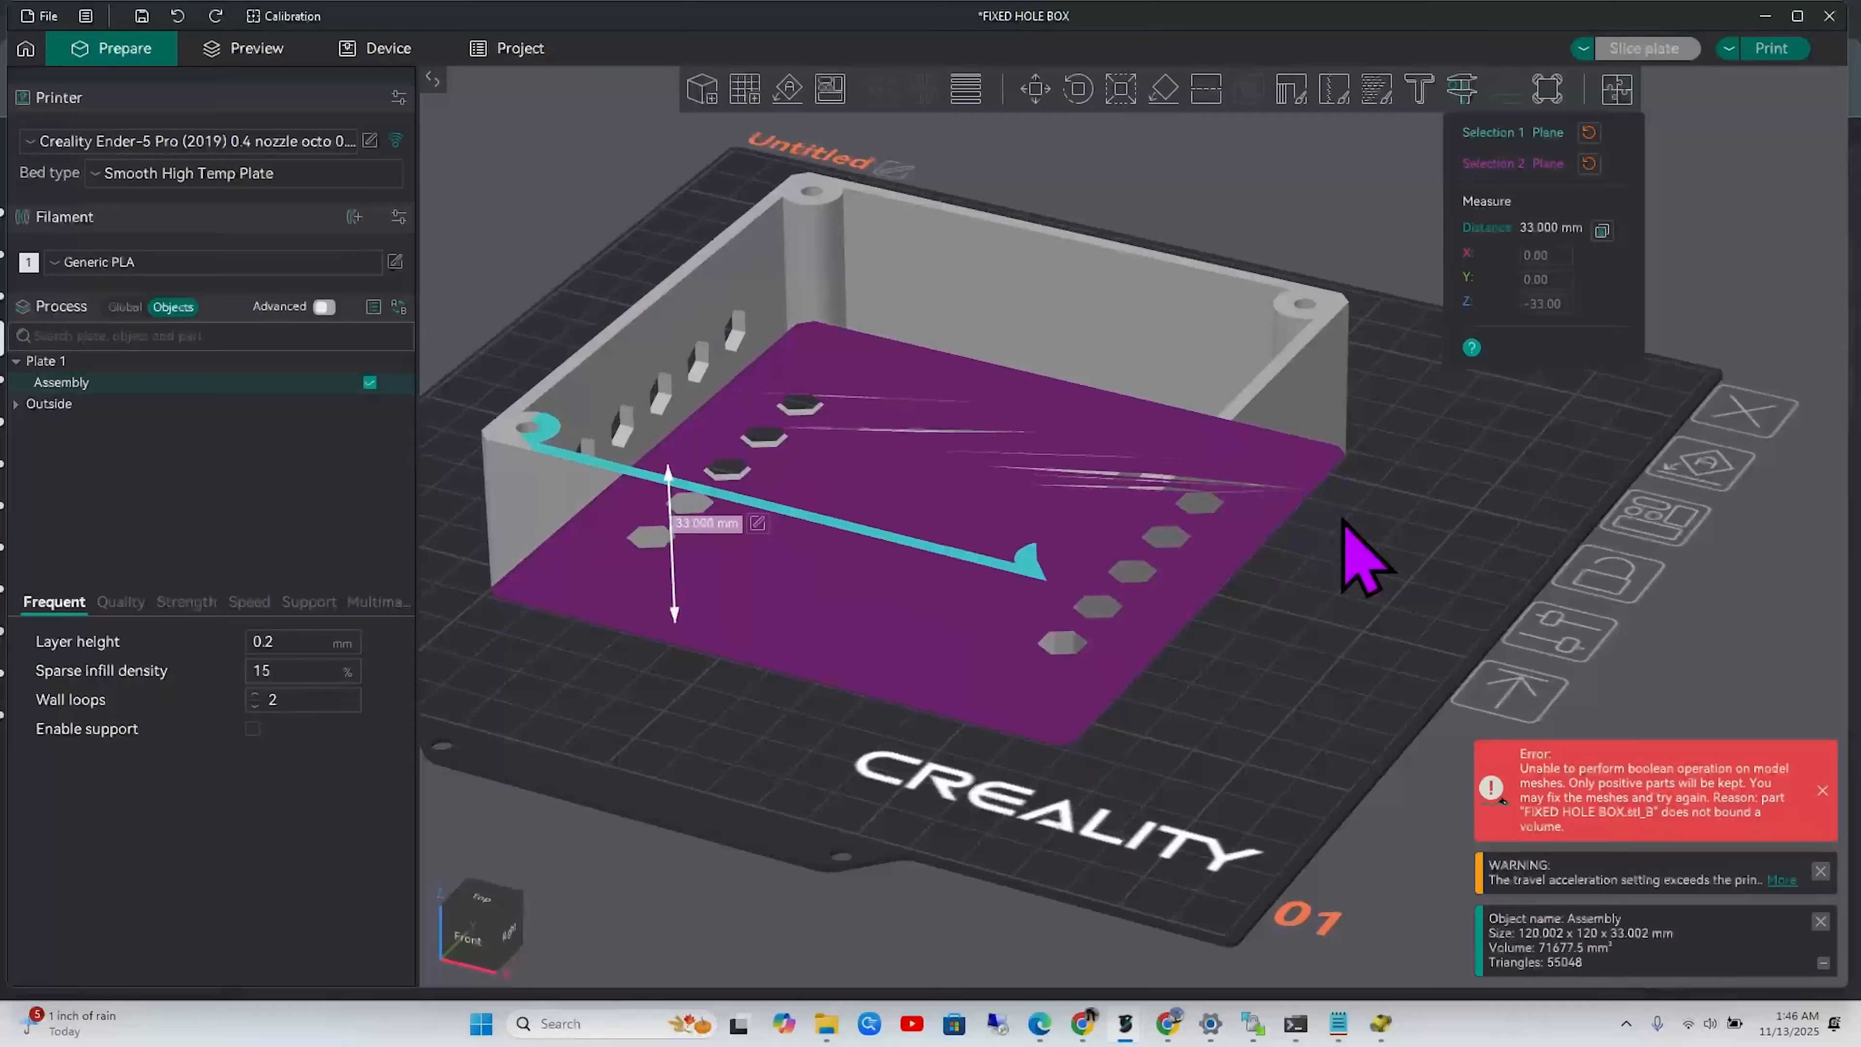
pyautogui.moveTo(1388, 551); pyautogui.dragTo(1385, 560)
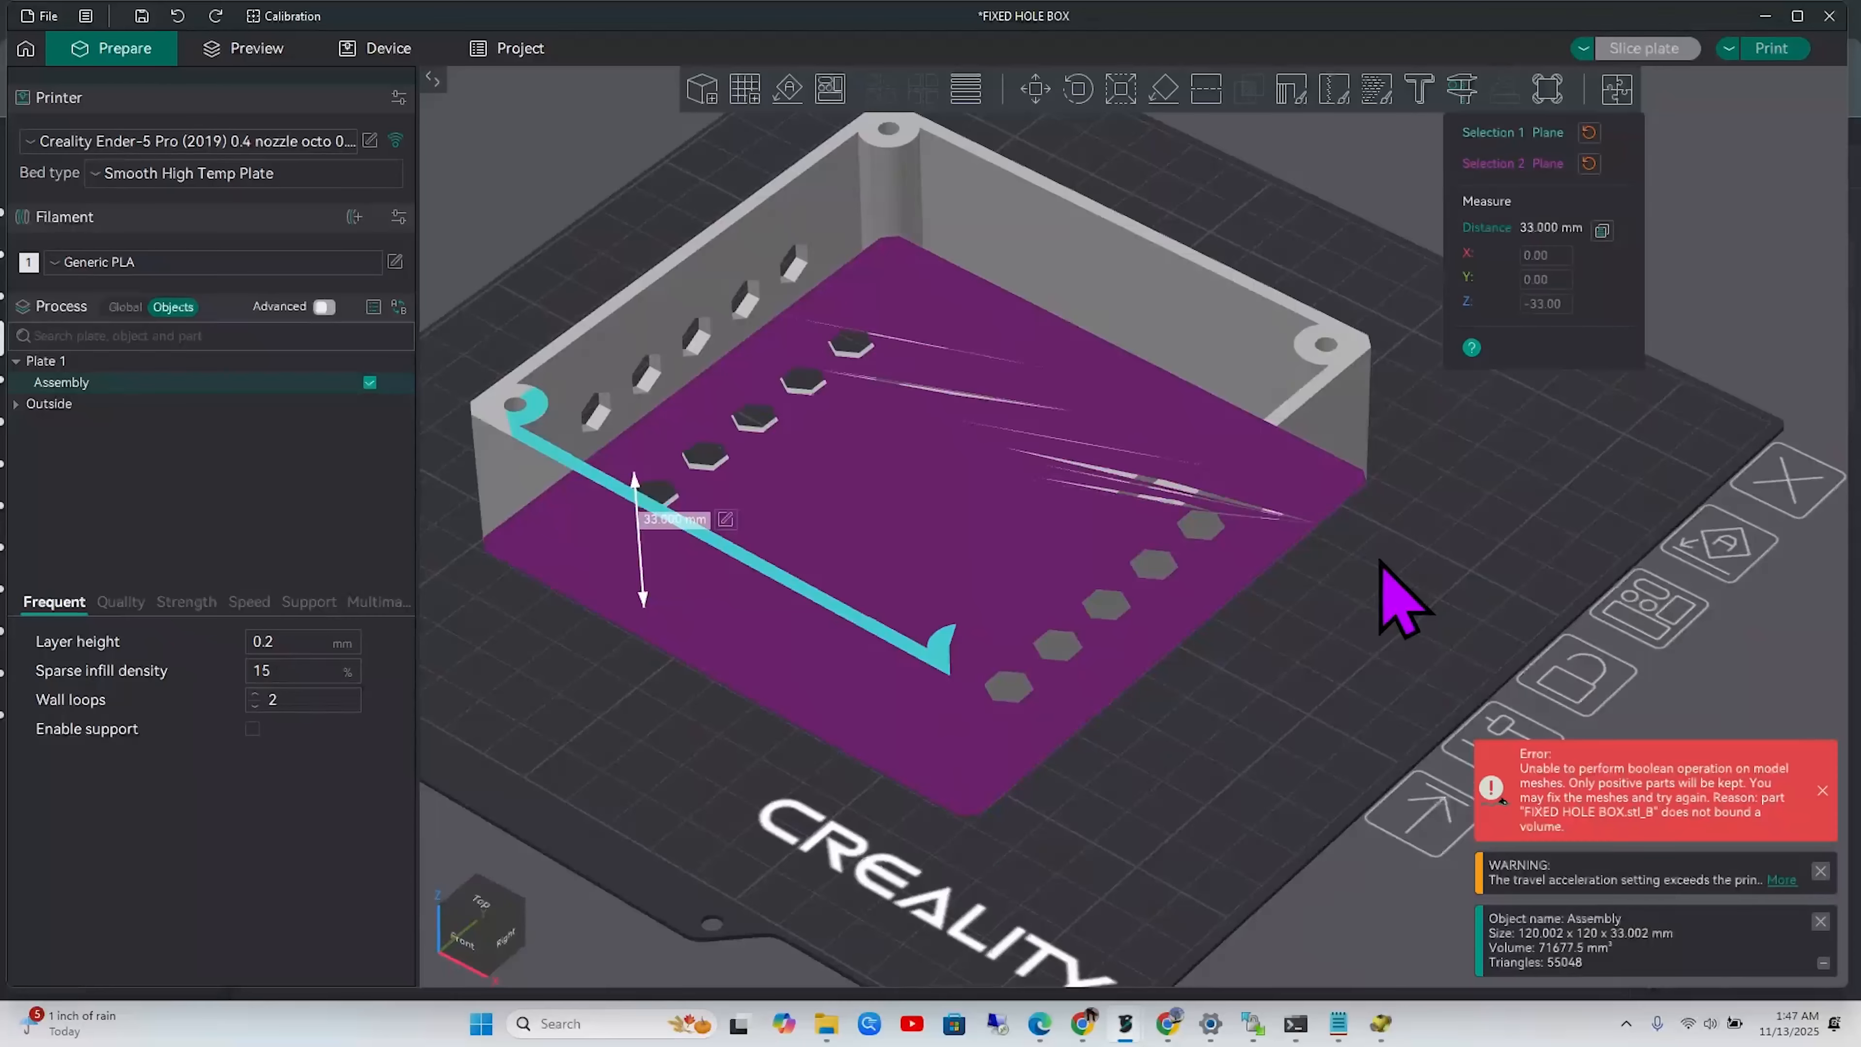
pyautogui.moveTo(1376, 586); pyautogui.dragTo(1460, 559)
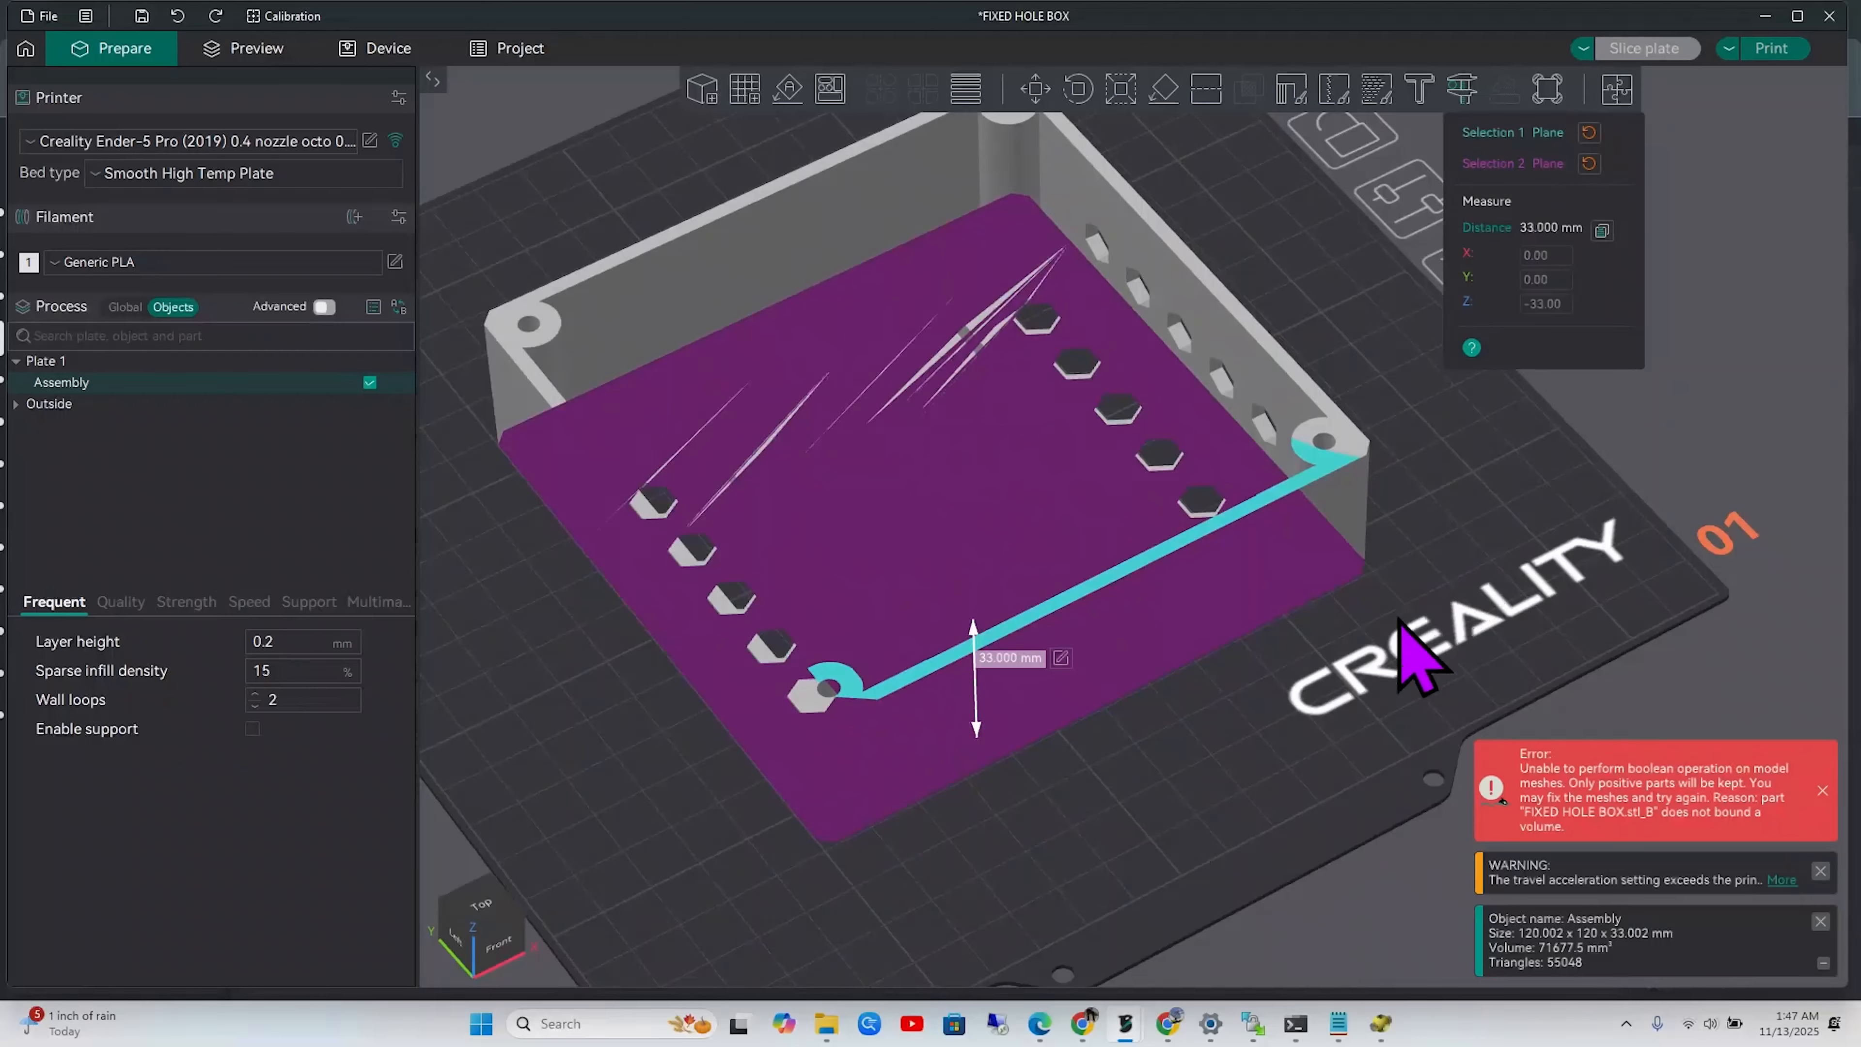
pyautogui.moveTo(1396, 649); pyautogui.dragTo(1343, 660)
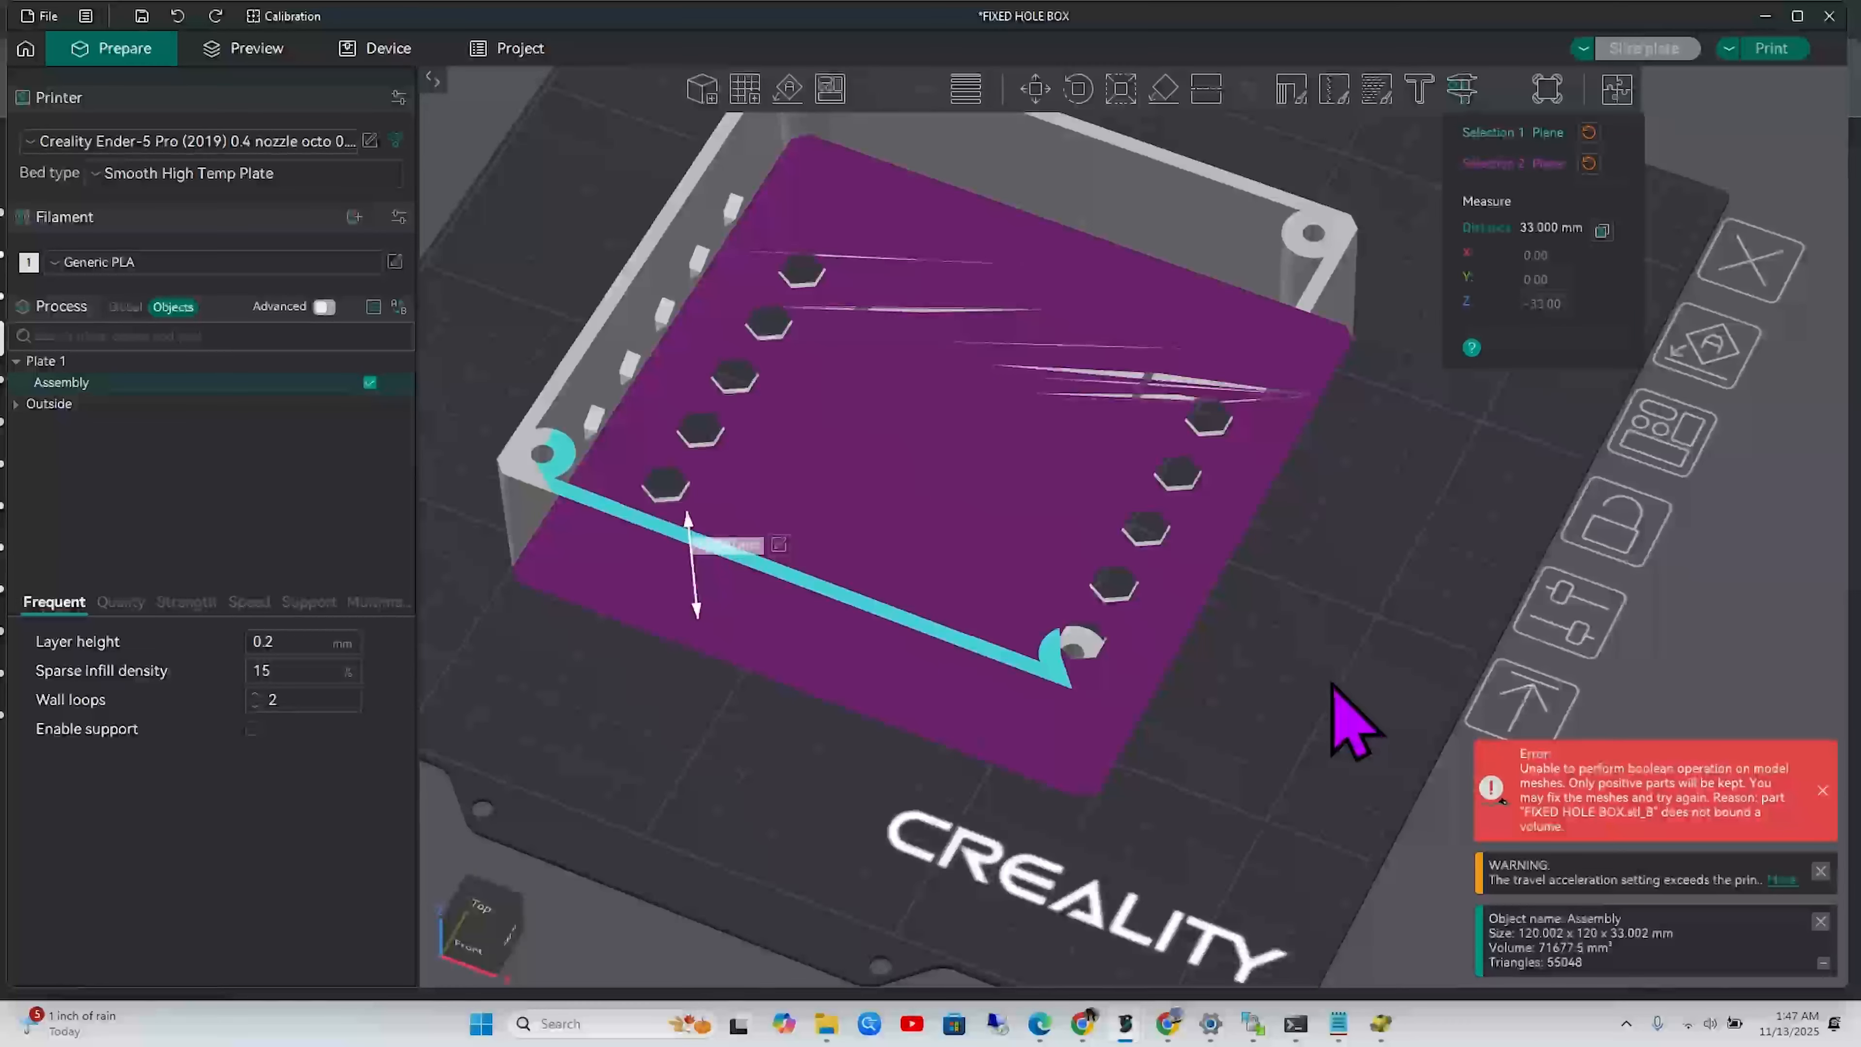